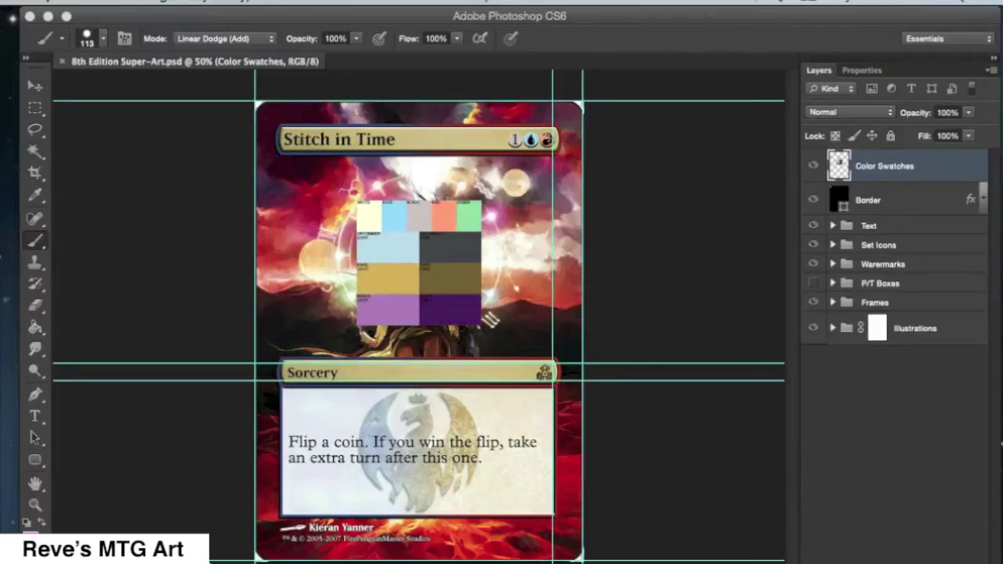
Hide the guides over the card and expand the Text group in the Layers panel
click(376, 2)
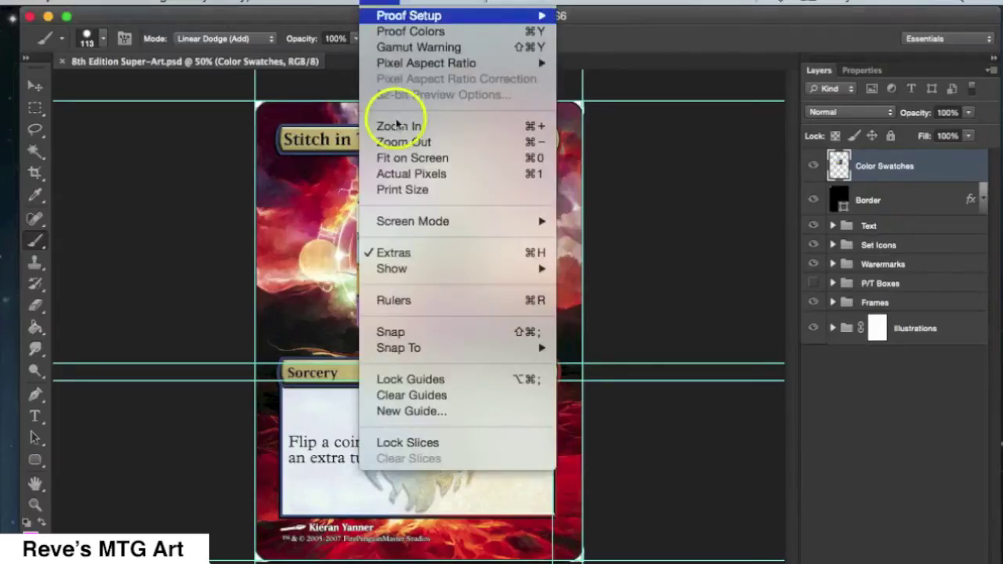
click(391, 253)
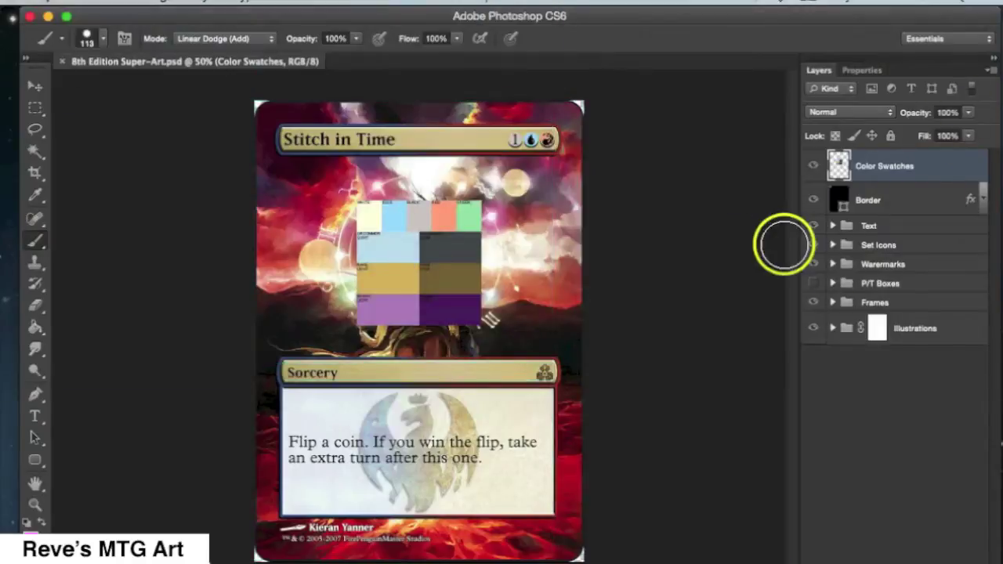
click(833, 226)
Set the Title layer in MatrixBold and retitle the card 'Azuza, Lost but Seeking'
double_click(856, 286)
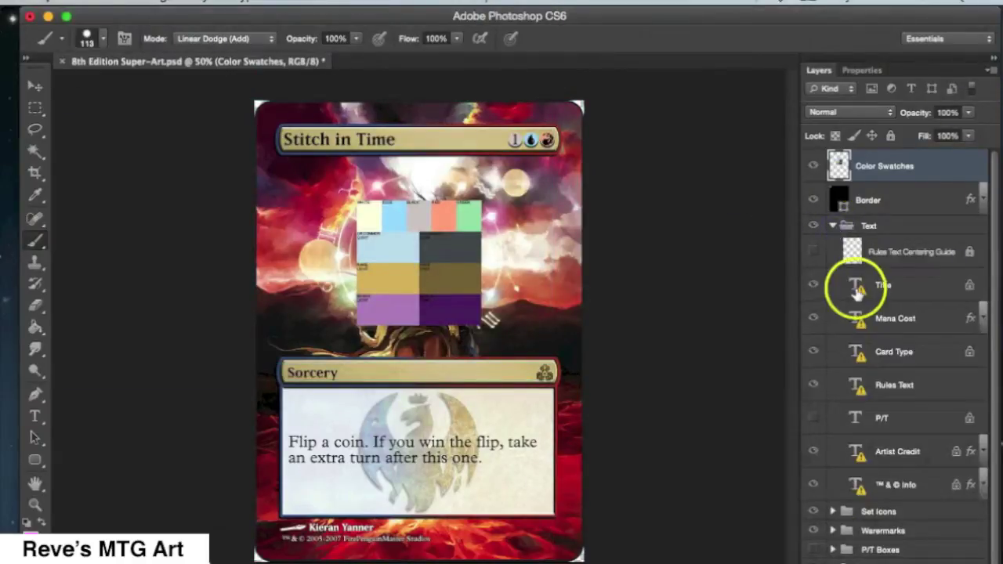
click(604, 276)
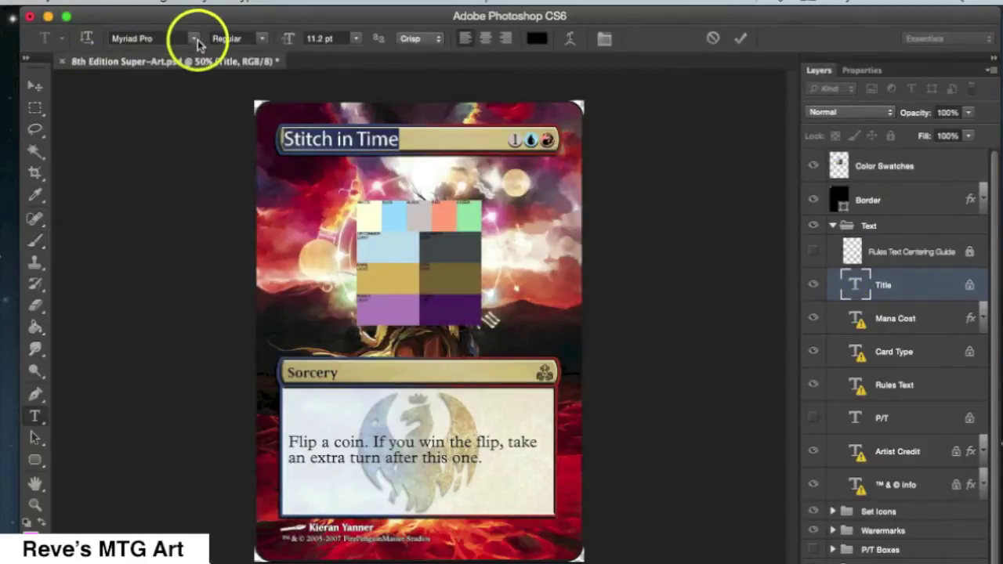
click(194, 39)
scroll(203, 94, up, 6)
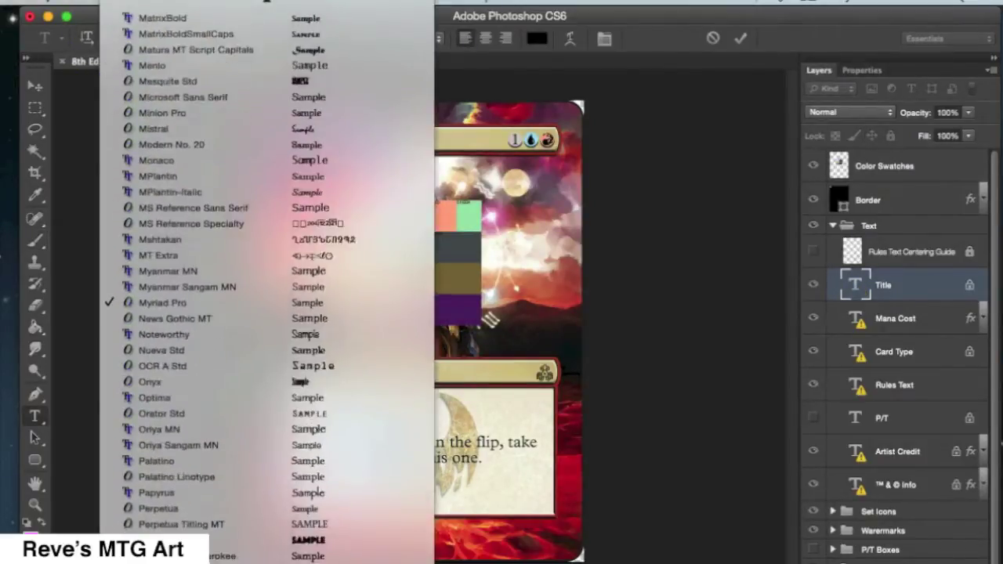
click(180, 108)
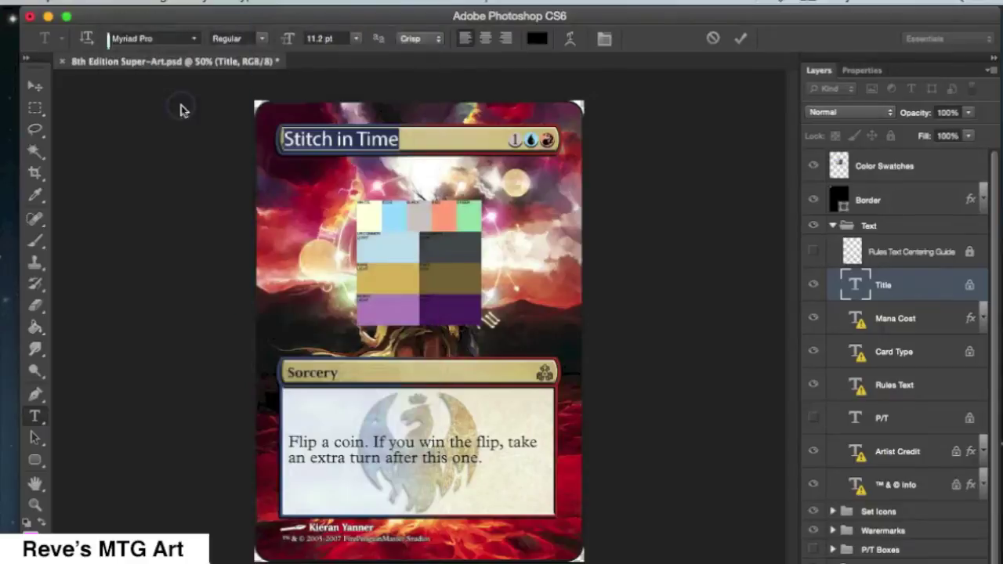
text(Azuza, Lost but Seeking)
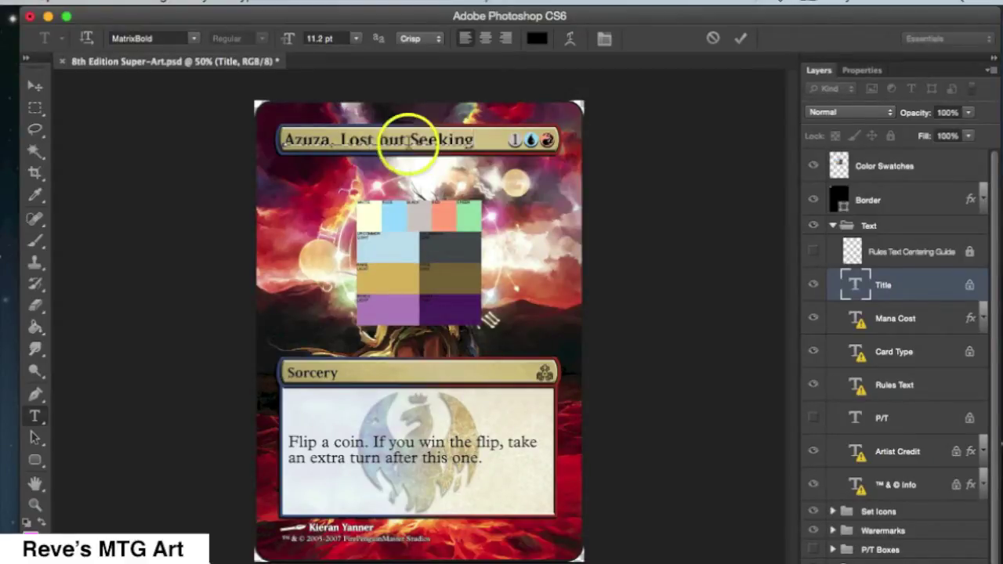
click(858, 354)
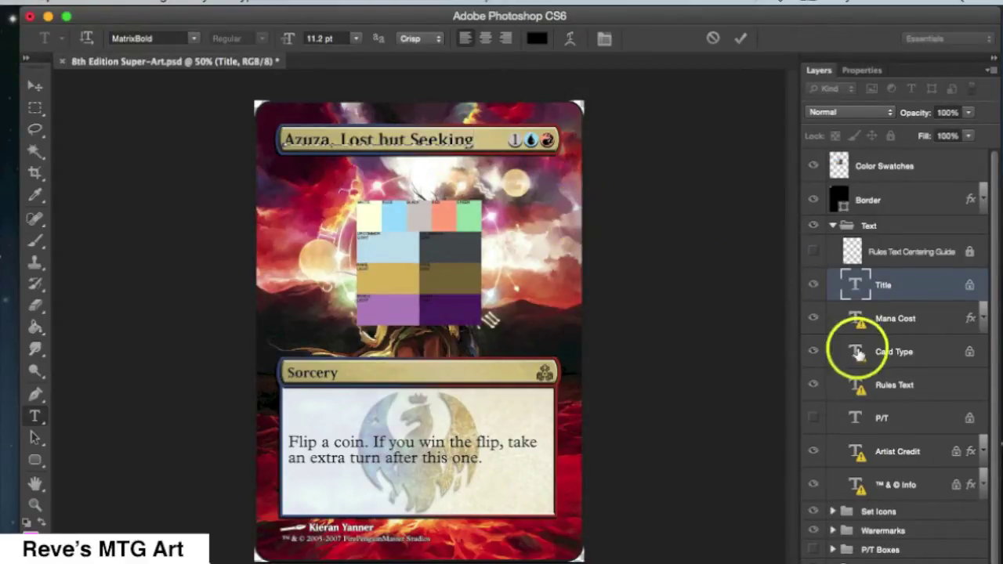
key(b)
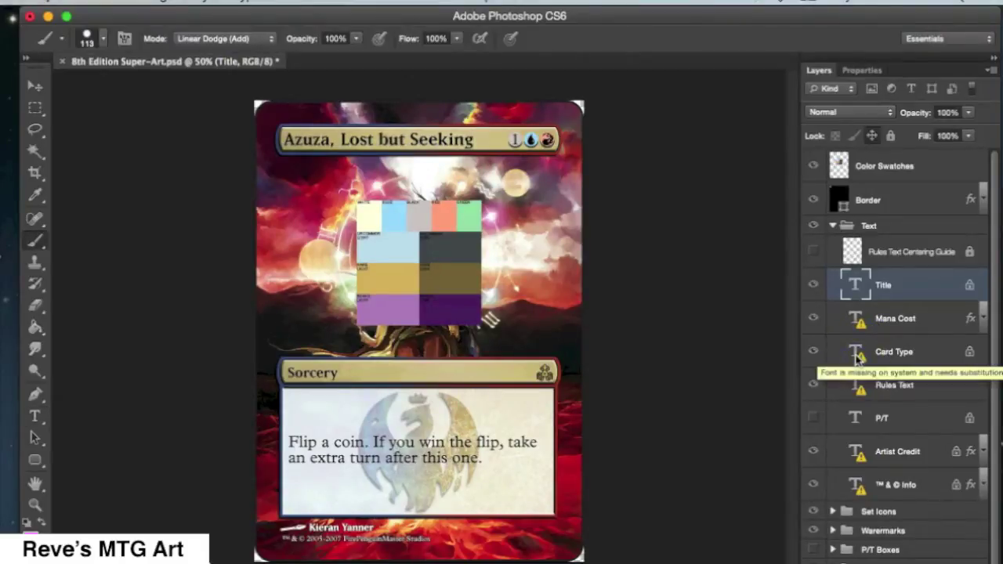
double_click(858, 354)
Switch the Card Type layer to MatrixBold and replace Sorcery with 'Legendary Creature — Human Monk'
click(606, 275)
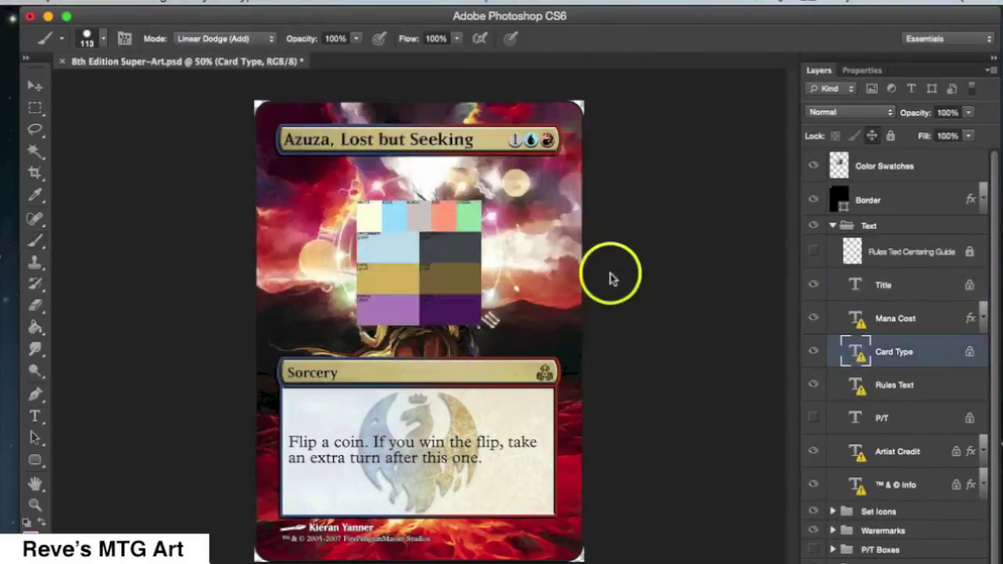
click(179, 37)
scroll(191, 40, up, 10)
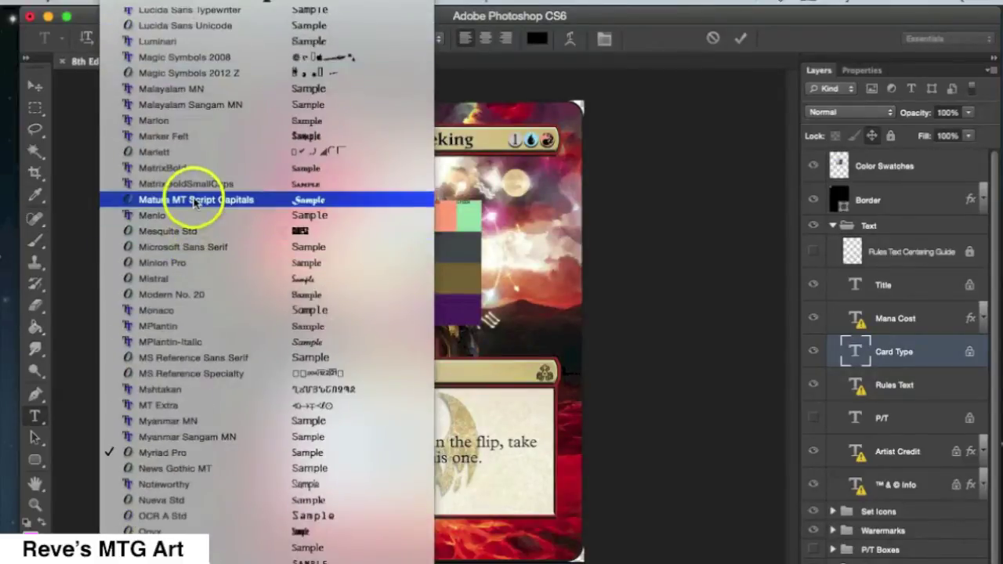
click(193, 169)
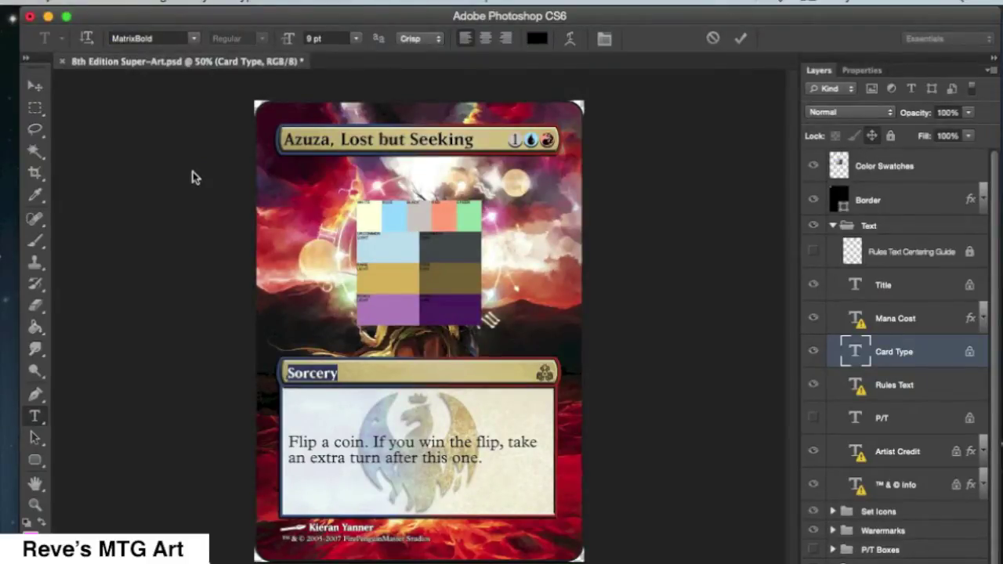
click(333, 374)
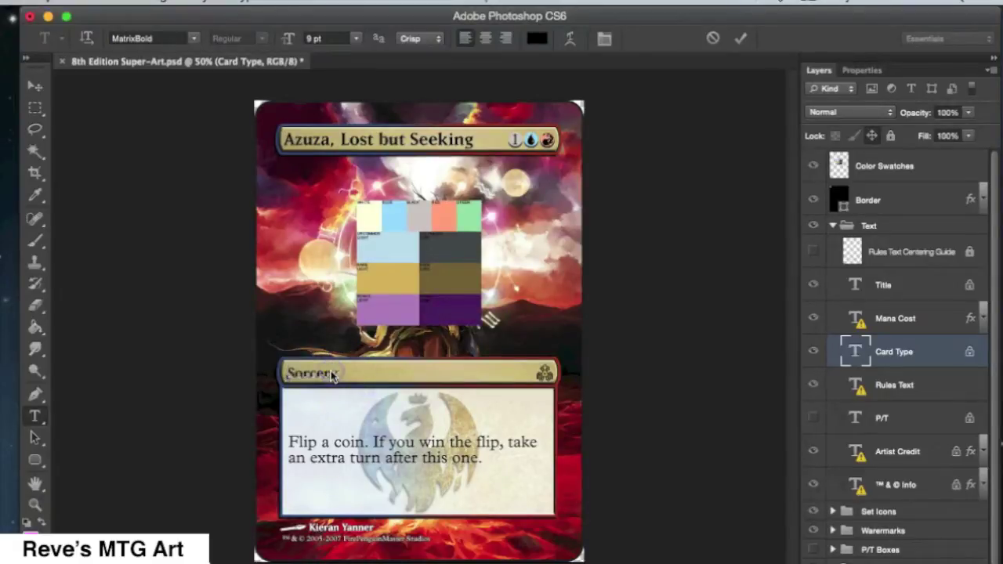
double_click(331, 371)
text(In)
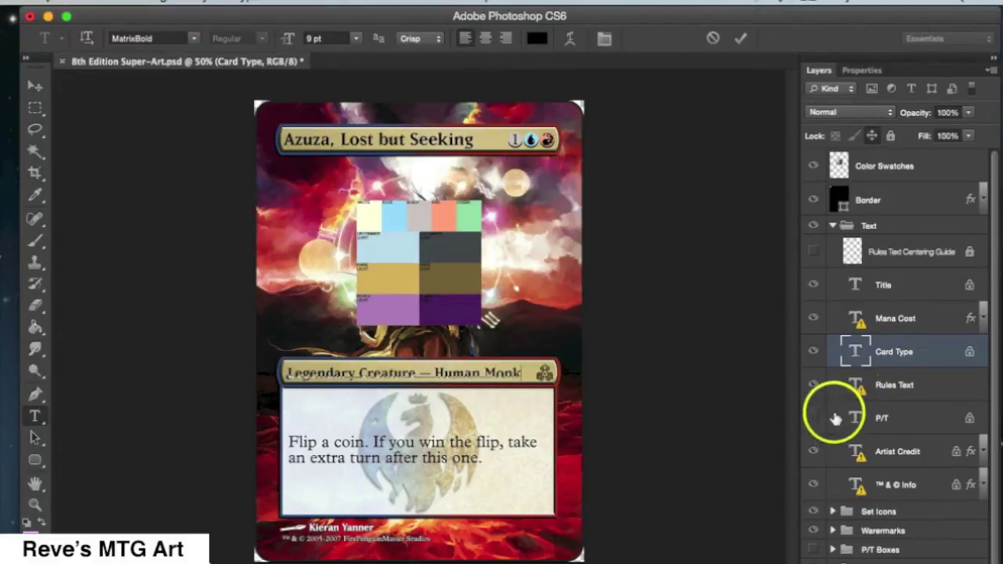
key(Escape)
Hide the Artist Credit and TM & © Info layers, then select the Mana Cost layer
key(b)
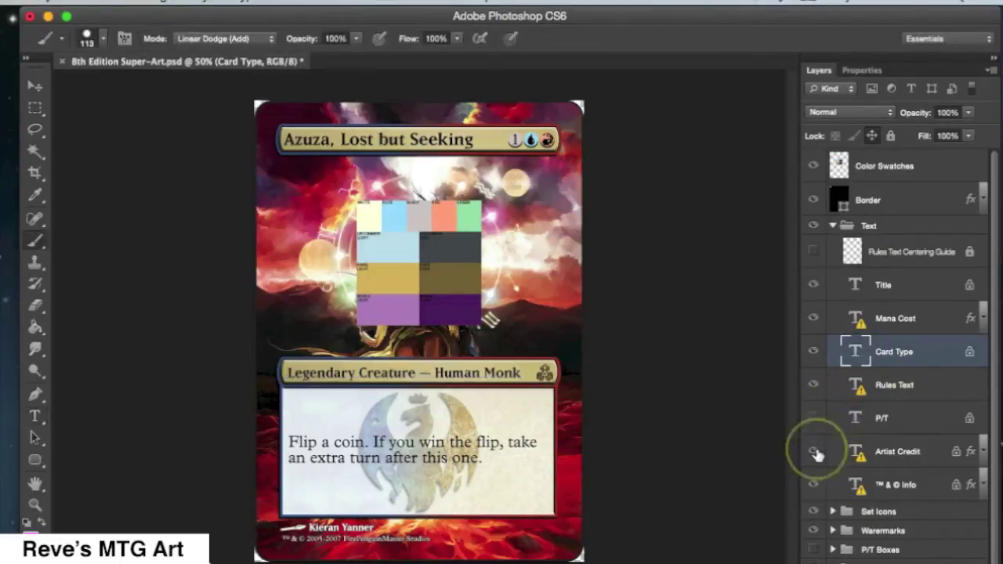
click(815, 453)
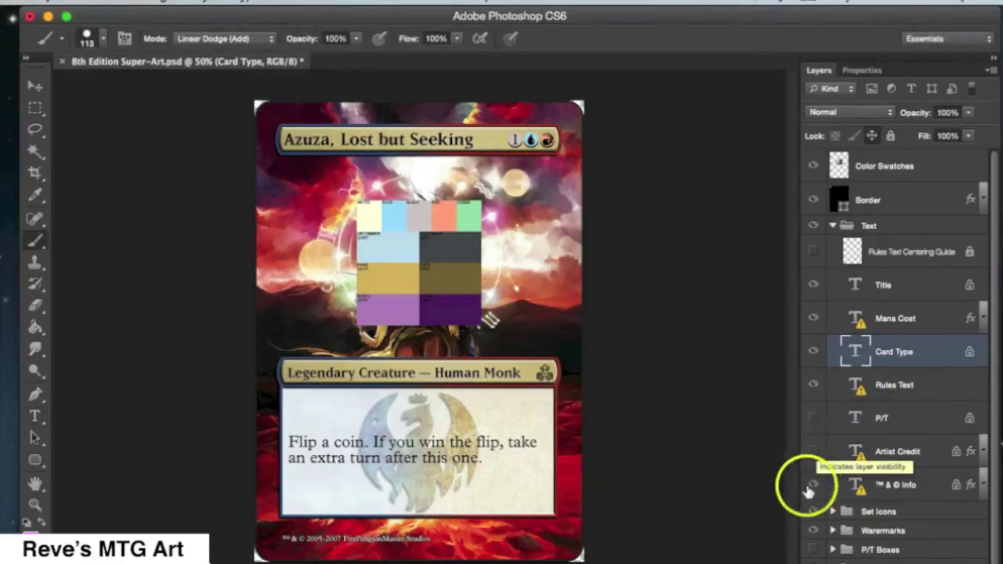
click(812, 486)
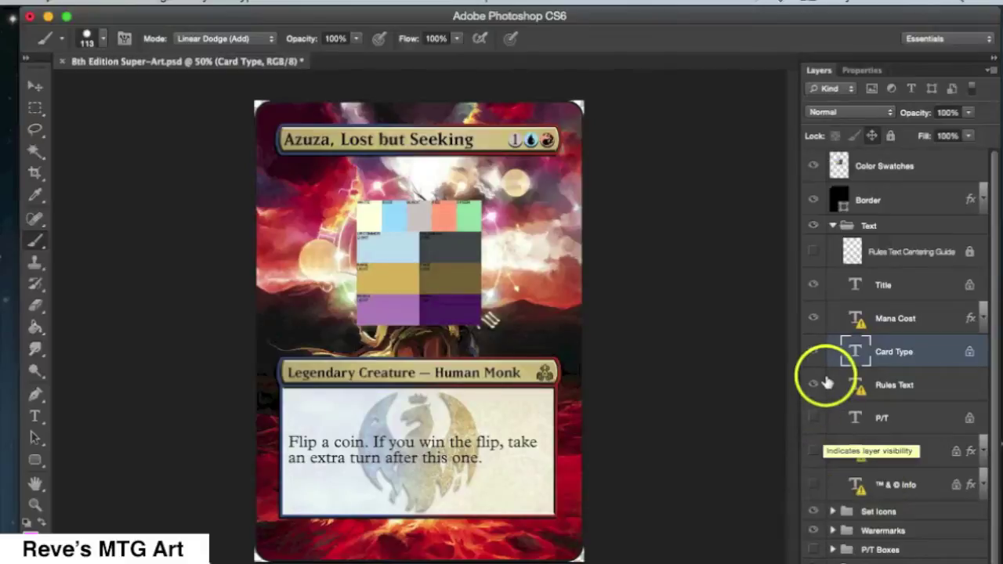
key(o)
key(super+equal)
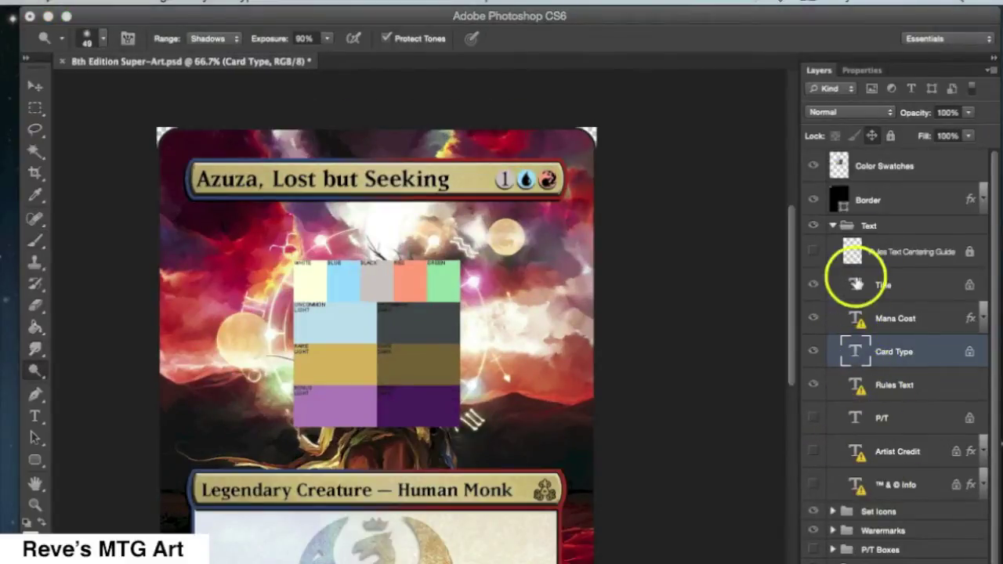
drag(858, 279, 859, 321)
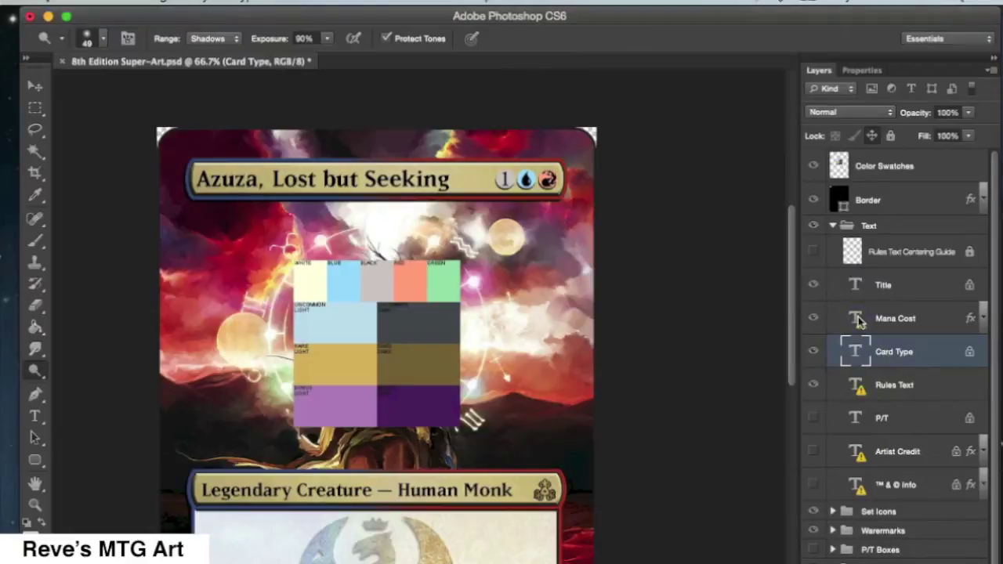
click(858, 321)
Switch the Mana Cost text to Magic Symbols 2008 and delete the old mana symbols
double_click(858, 322)
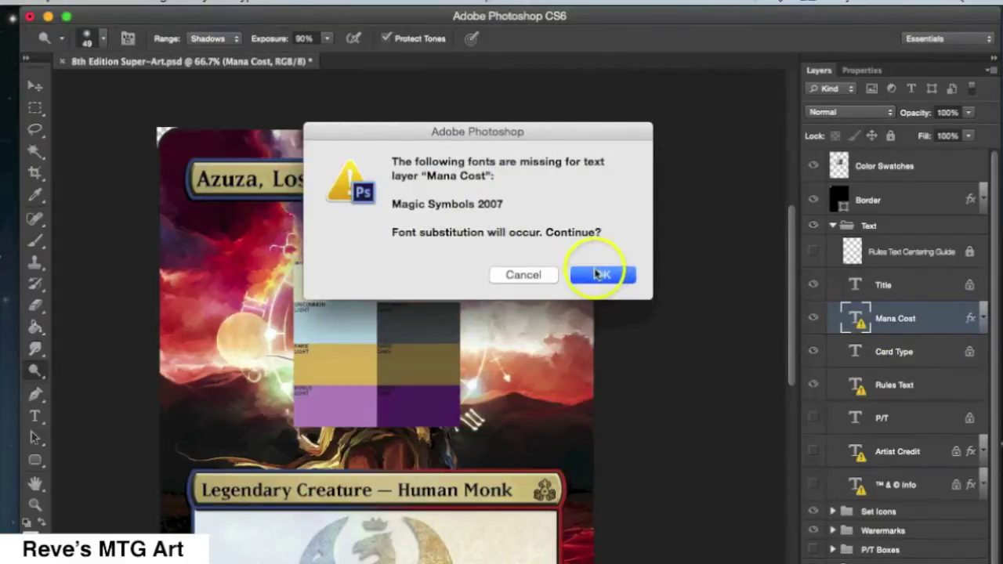
click(600, 274)
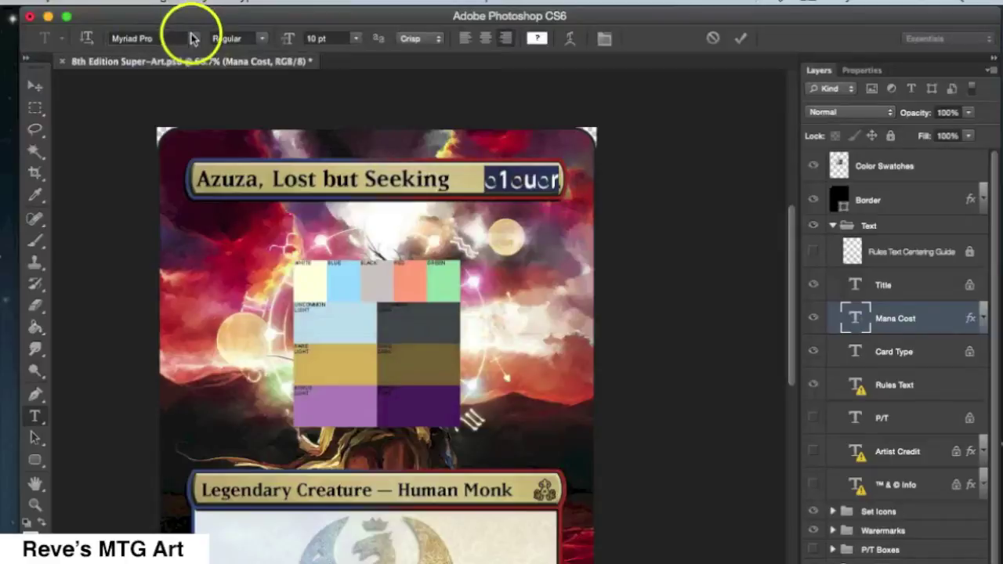
click(193, 37)
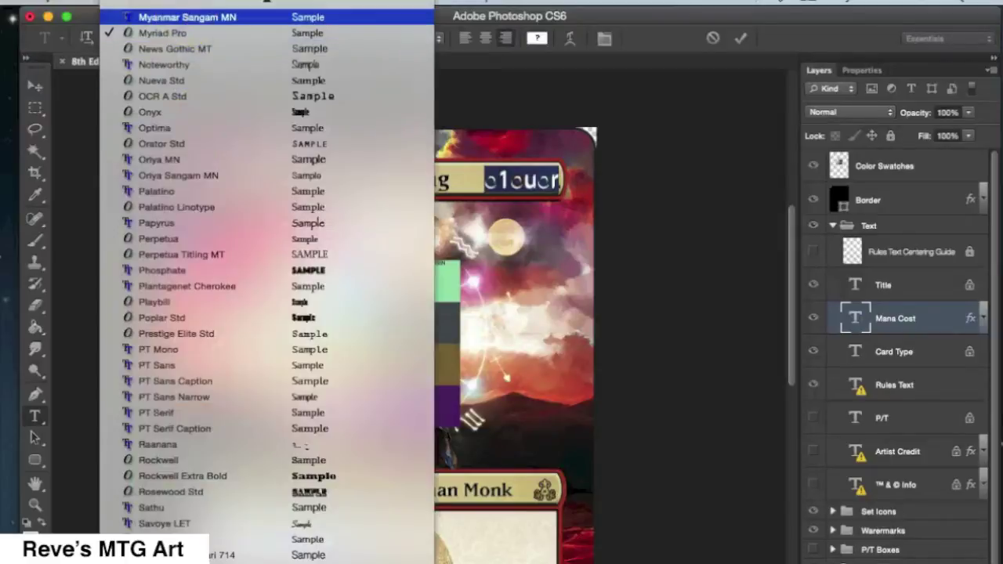
scroll(188, 16, up, 8)
scroll(188, 15, up, 10)
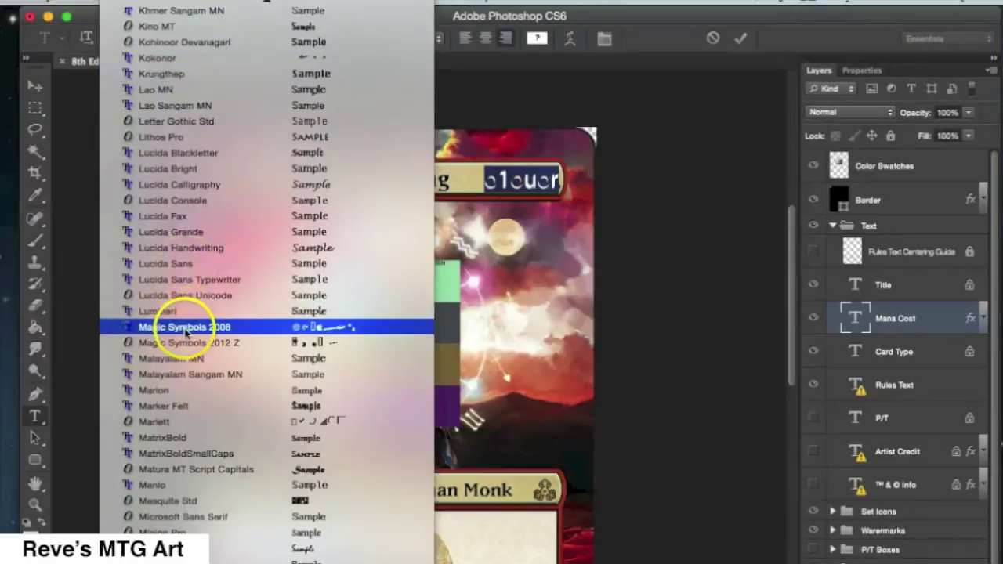
click(185, 327)
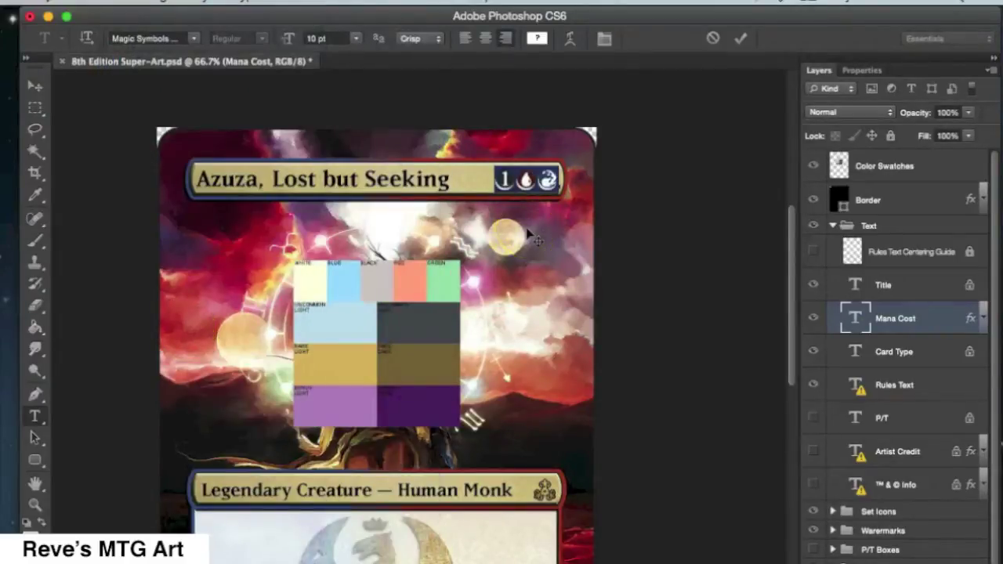
key(BackSpace)
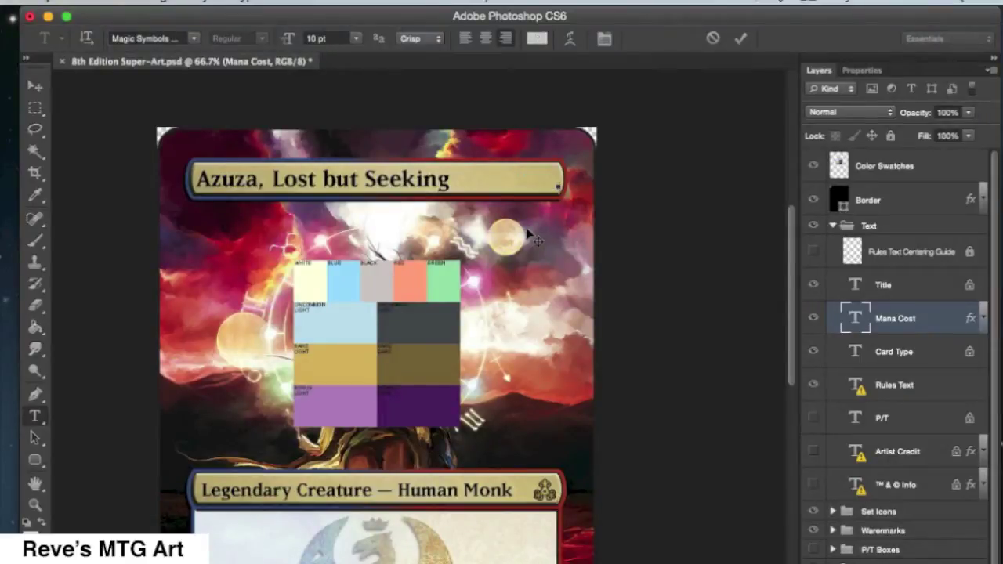
click(548, 175)
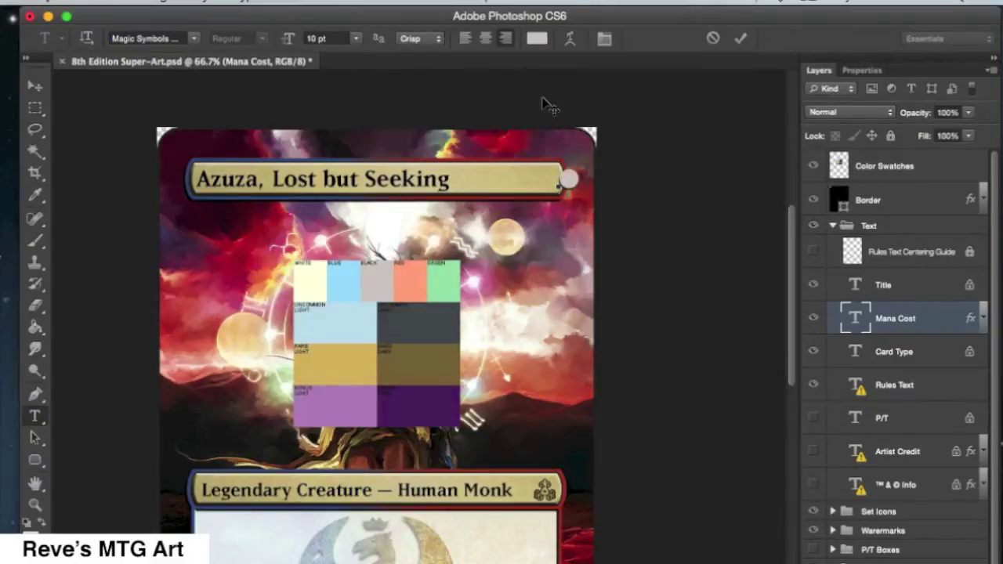
Set the mana cost text colour to black so it reads 2 plus a green mana symbol
click(537, 39)
click(745, 323)
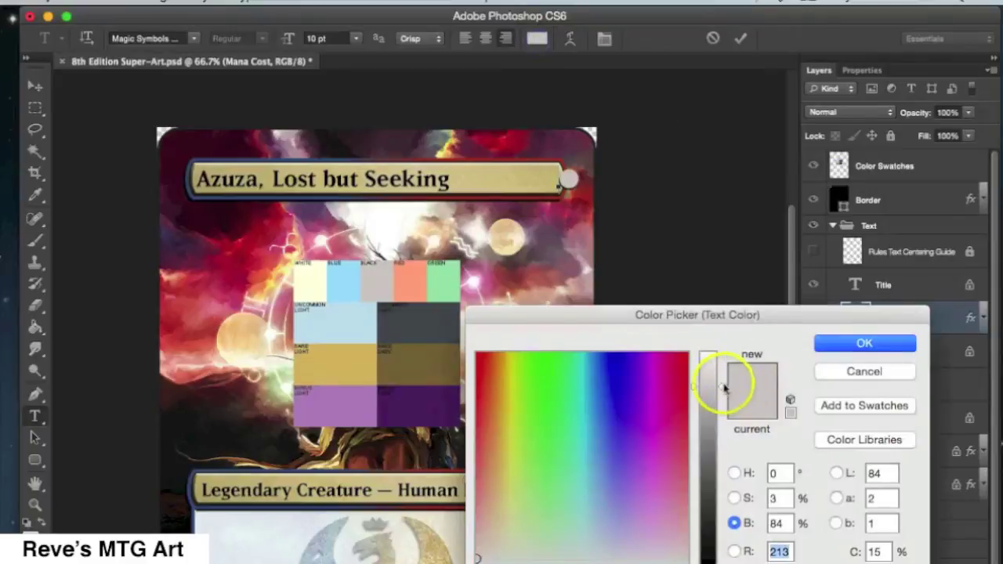
text(0)
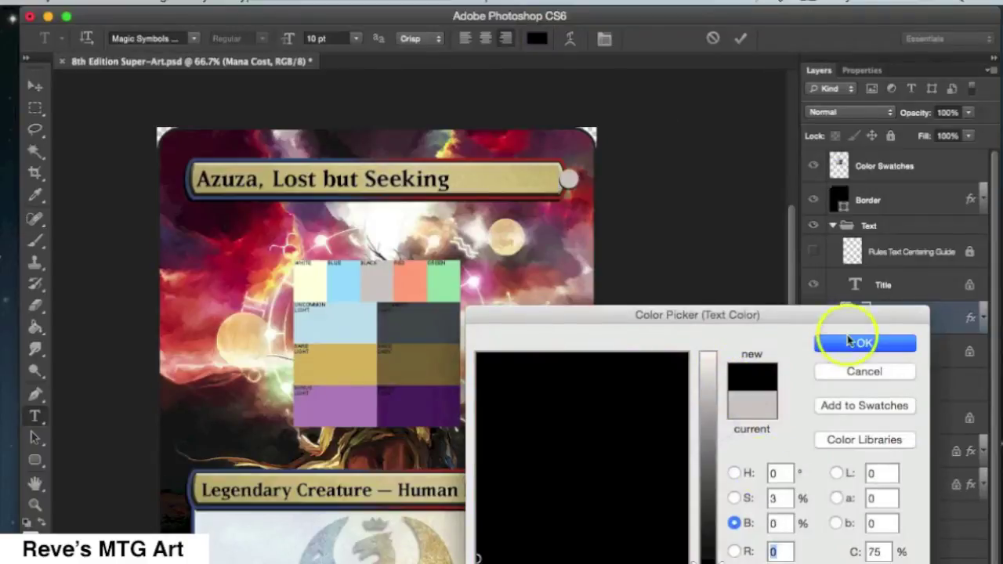
click(850, 342)
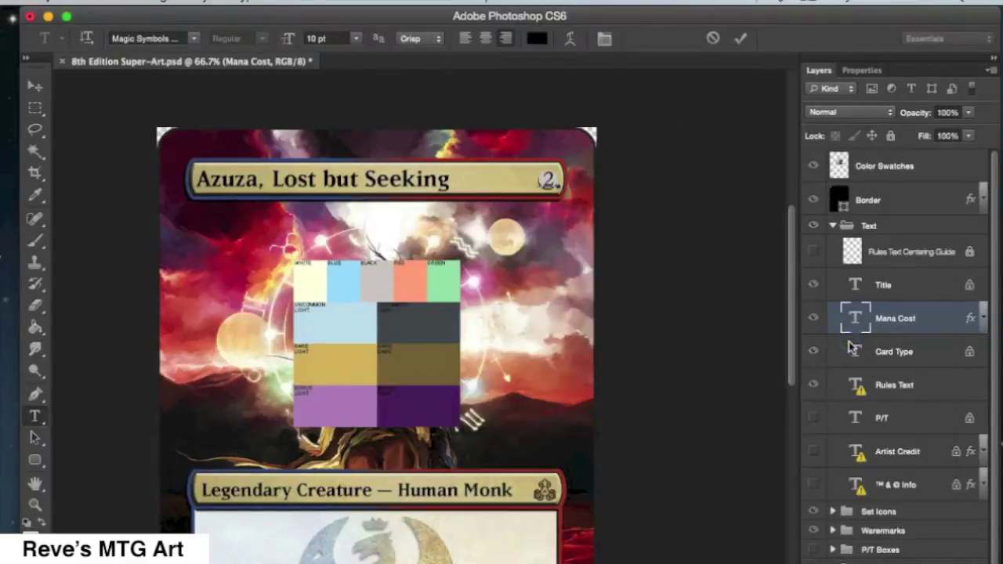
click(537, 38)
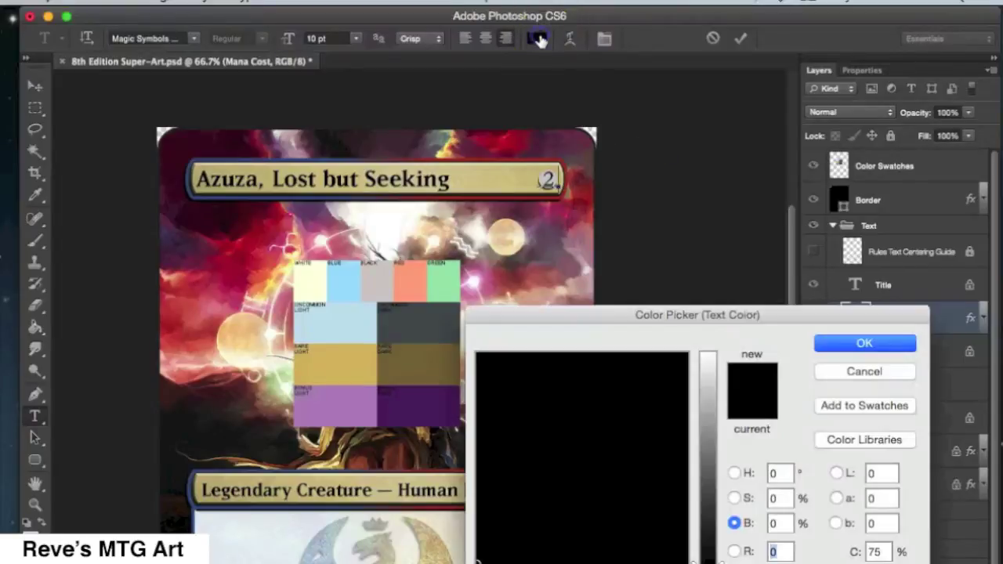
drag(414, 279, 439, 286)
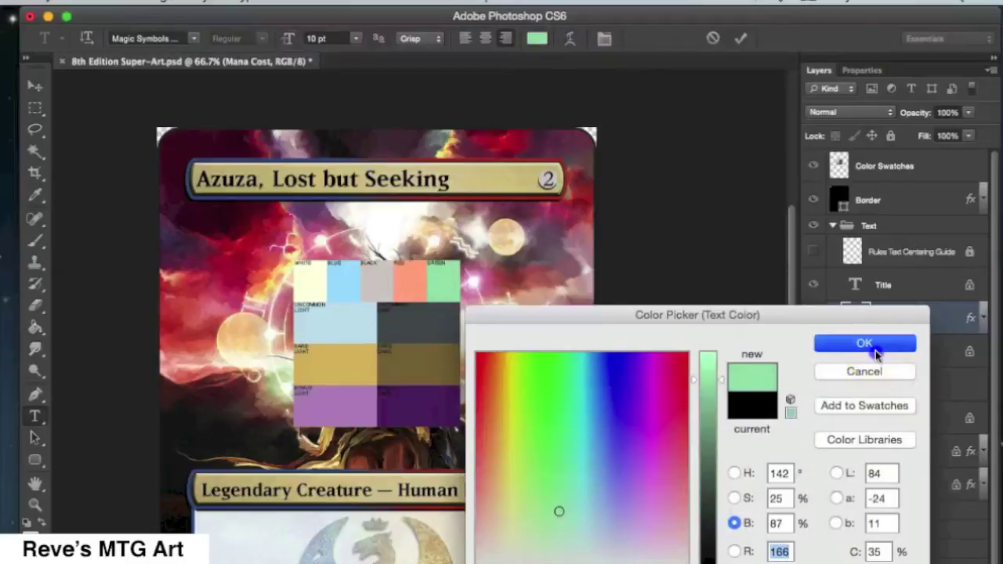
click(877, 345)
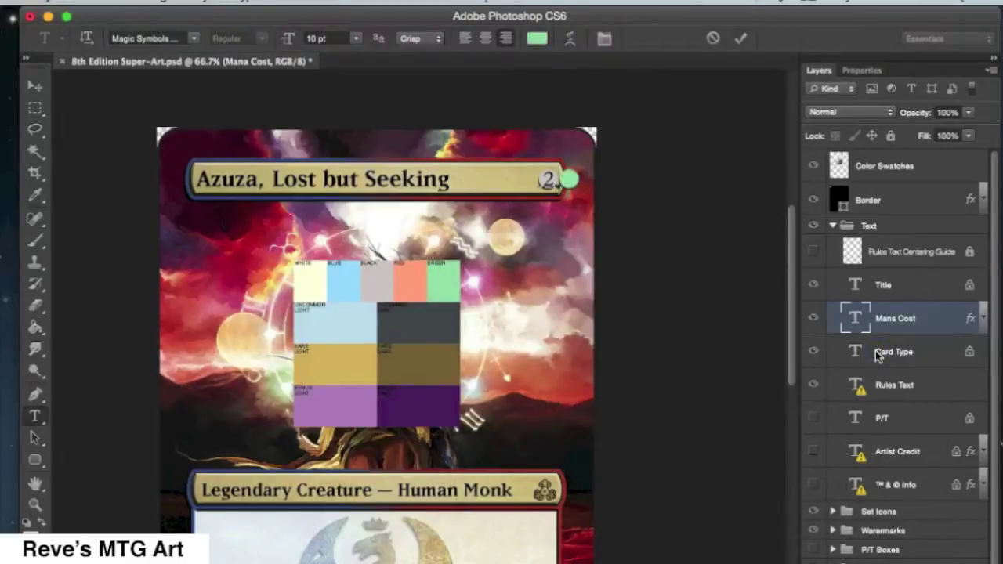
click(538, 39)
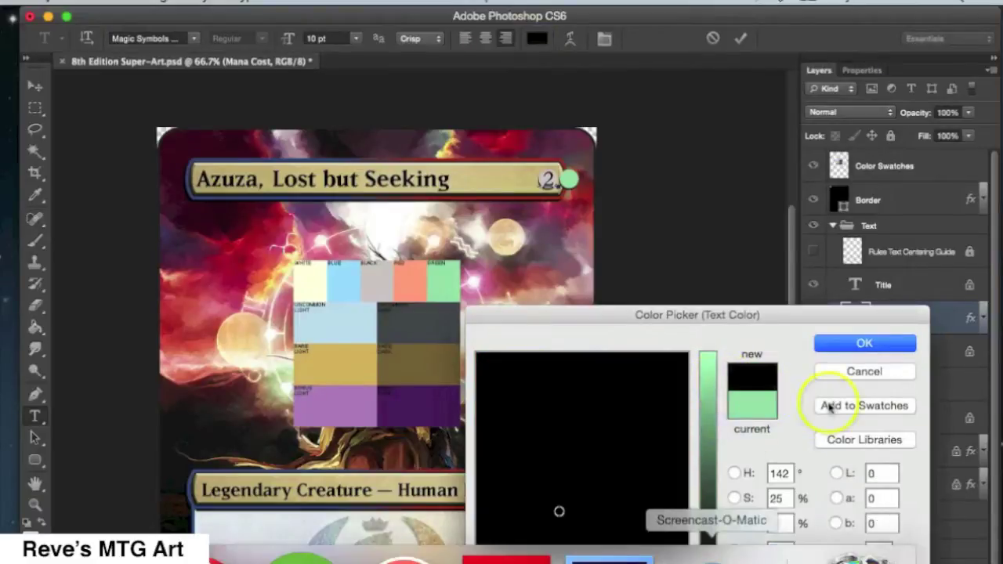
click(862, 343)
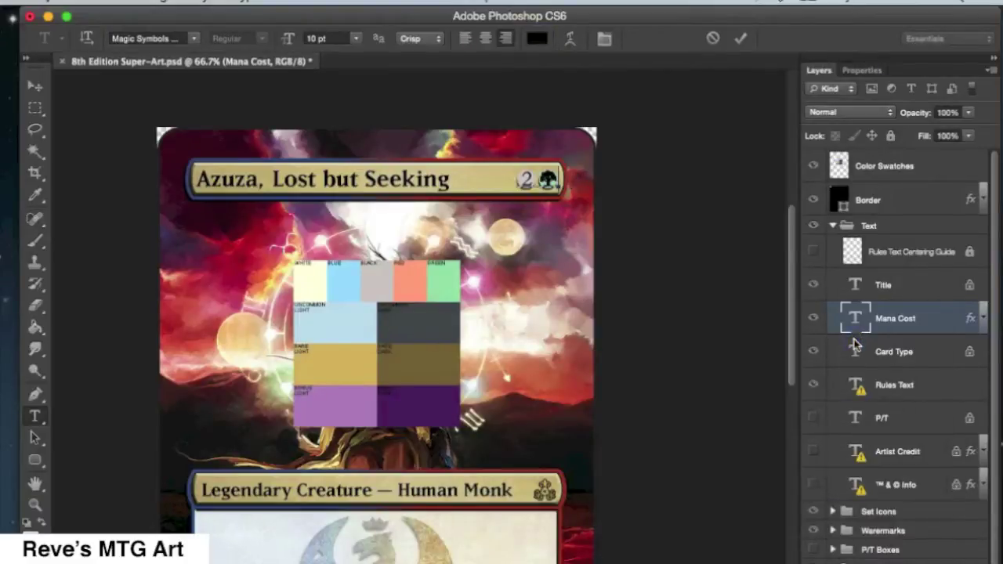
click(739, 254)
scroll(835, 377, down, 1)
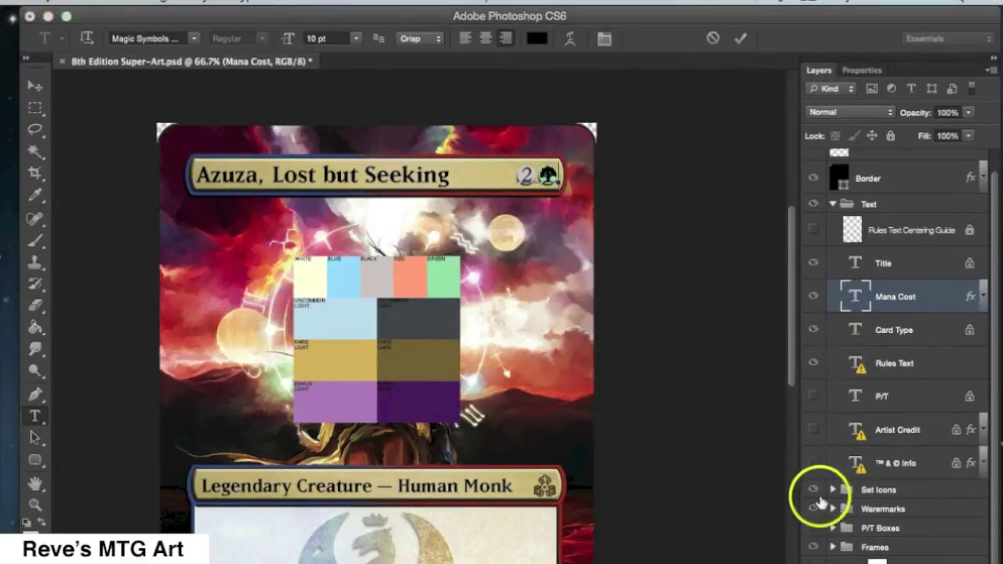
click(831, 210)
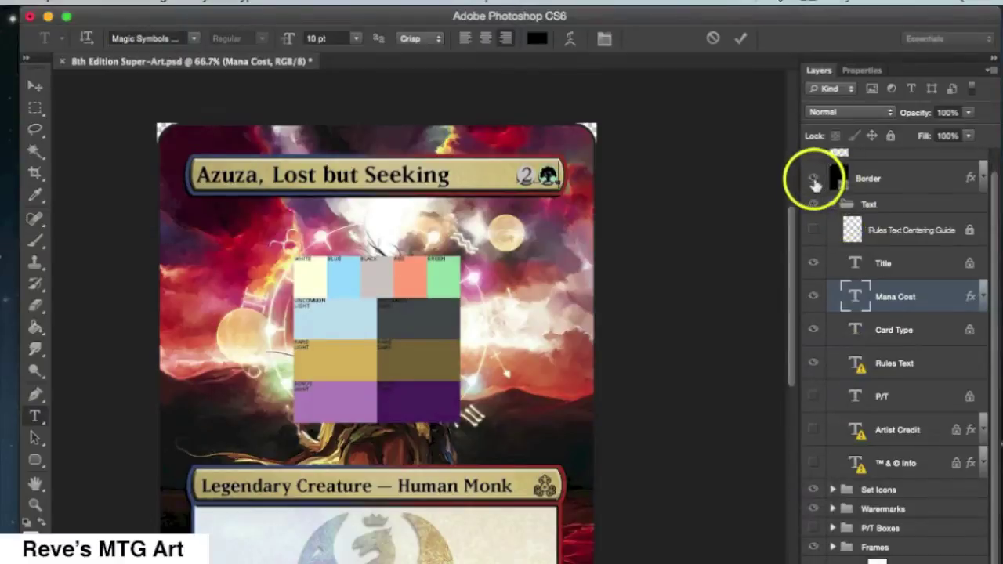
Hide the Color Swatches layer to reveal the full Azuza illustration
scroll(812, 209, up, 1)
key(o)
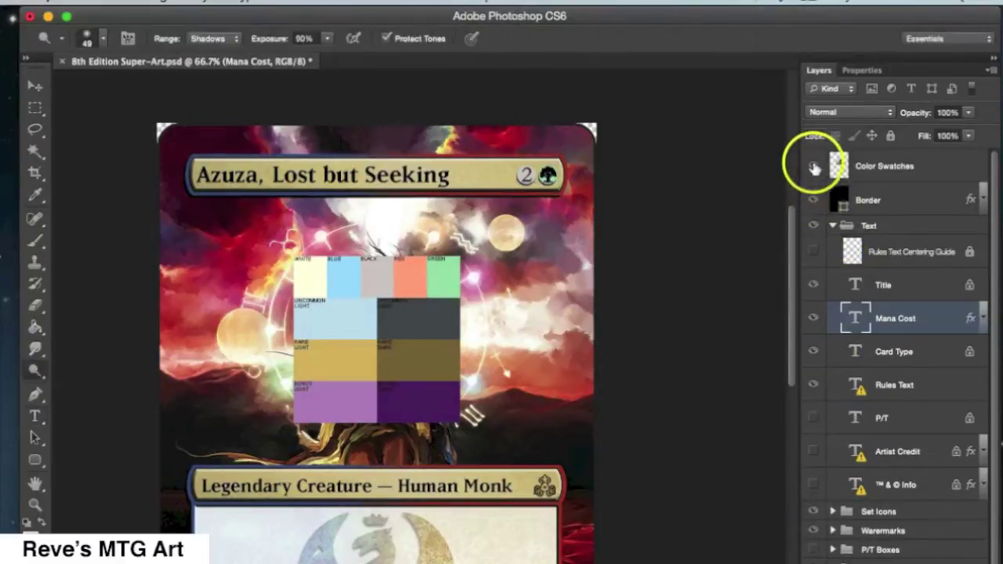
click(814, 167)
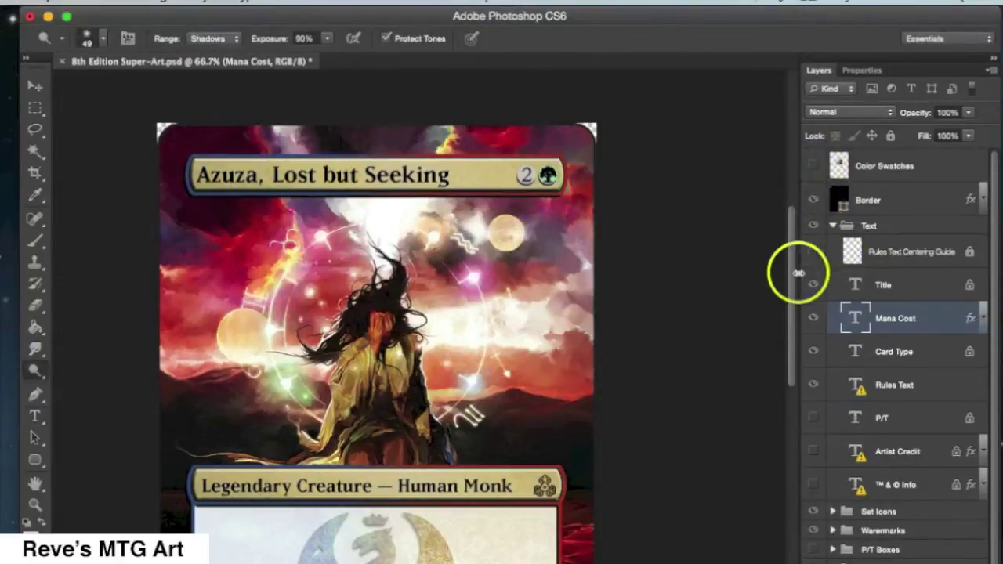
scroll(835, 427, down, 1)
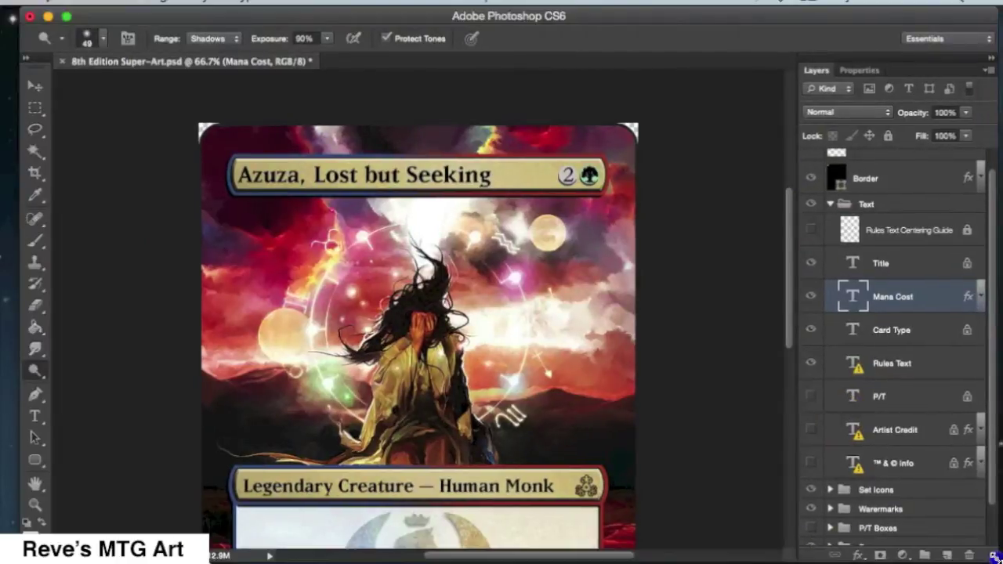
scroll(673, 451, down, 3)
scroll(833, 462, down, 2)
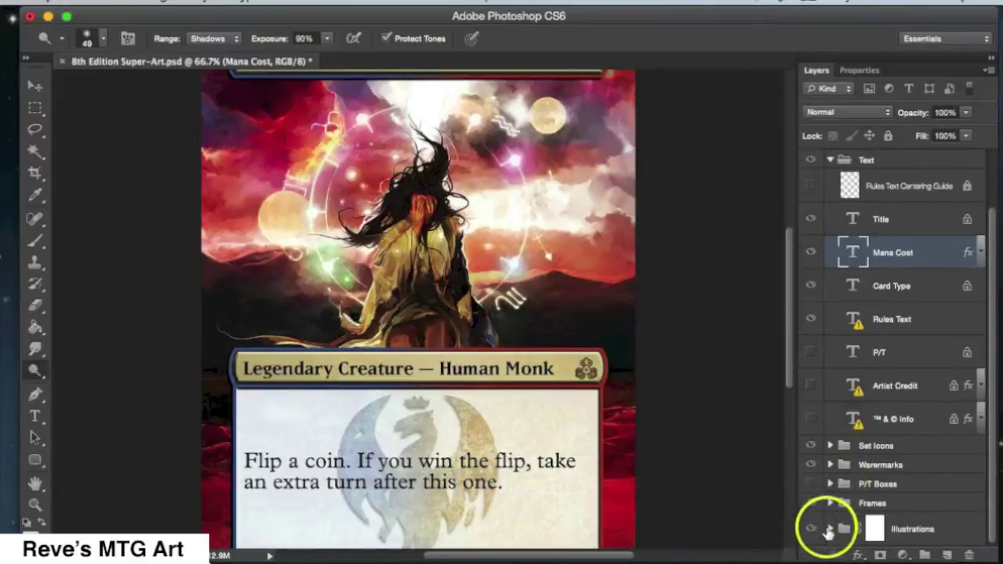
Hide the illustration layer and swap the Gold frame for the WUBRG set's Green frame
click(829, 529)
click(813, 532)
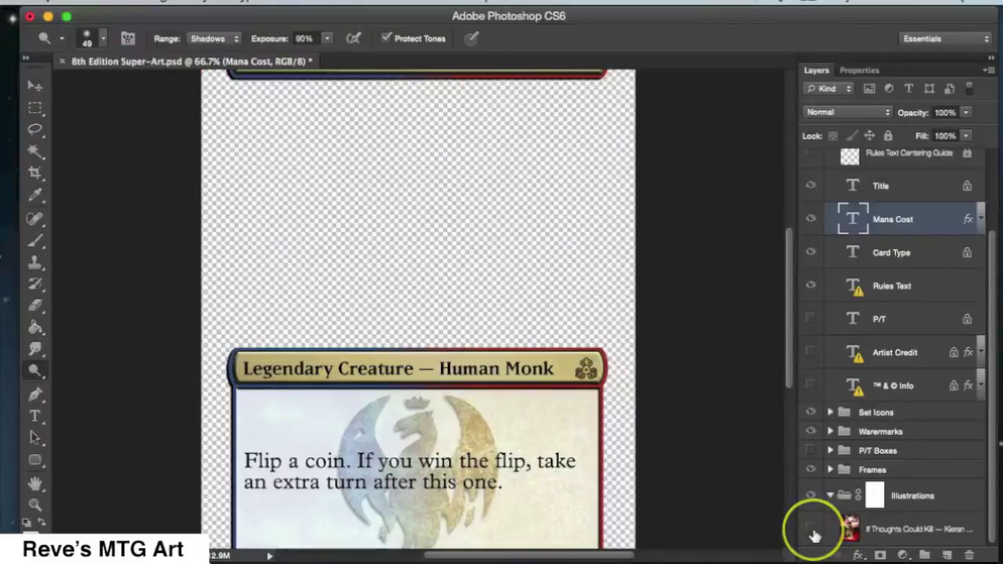
click(830, 470)
scroll(829, 474, down, 3)
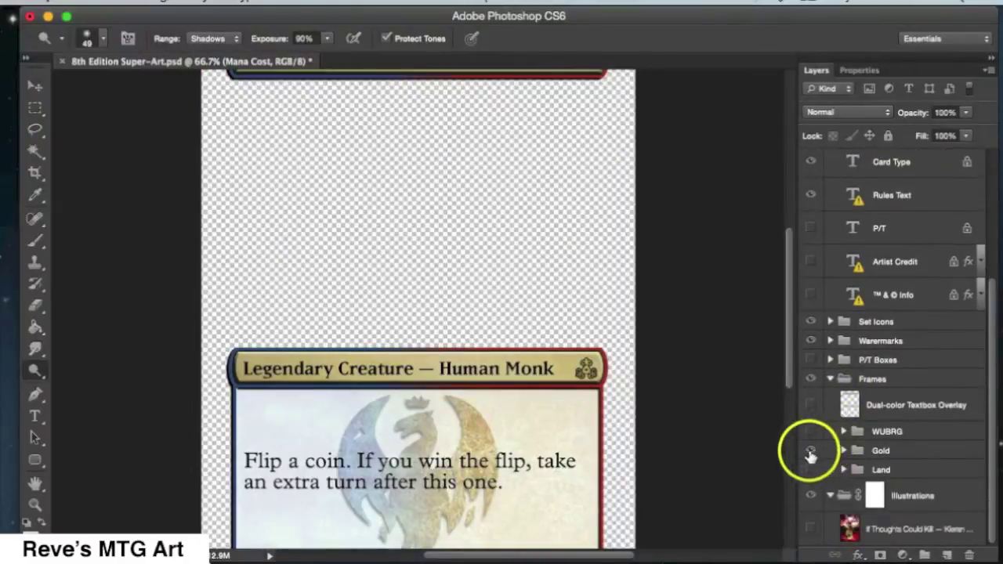
click(811, 452)
click(810, 432)
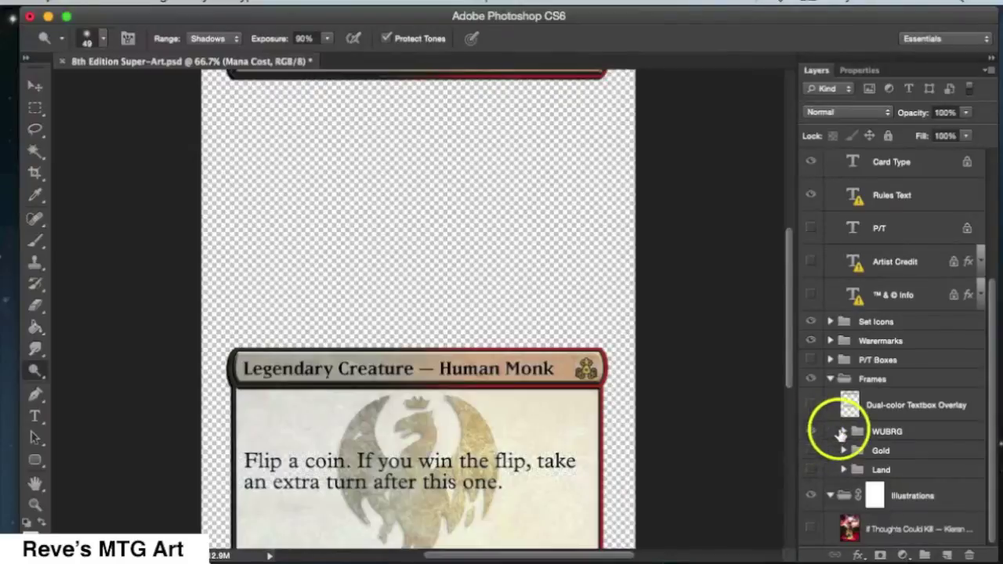
click(840, 434)
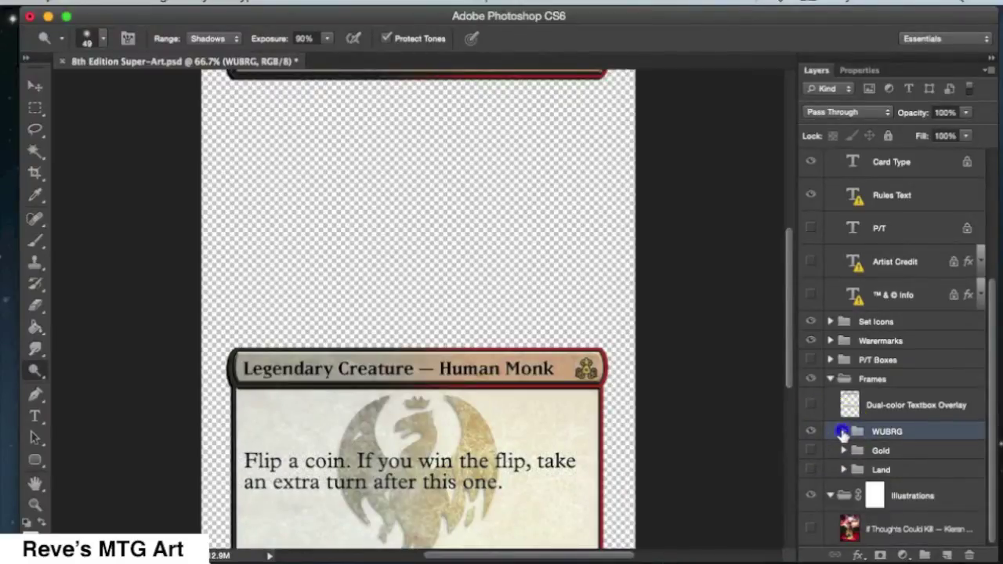
click(842, 432)
scroll(843, 436, down, 4)
scroll(843, 435, down, 1)
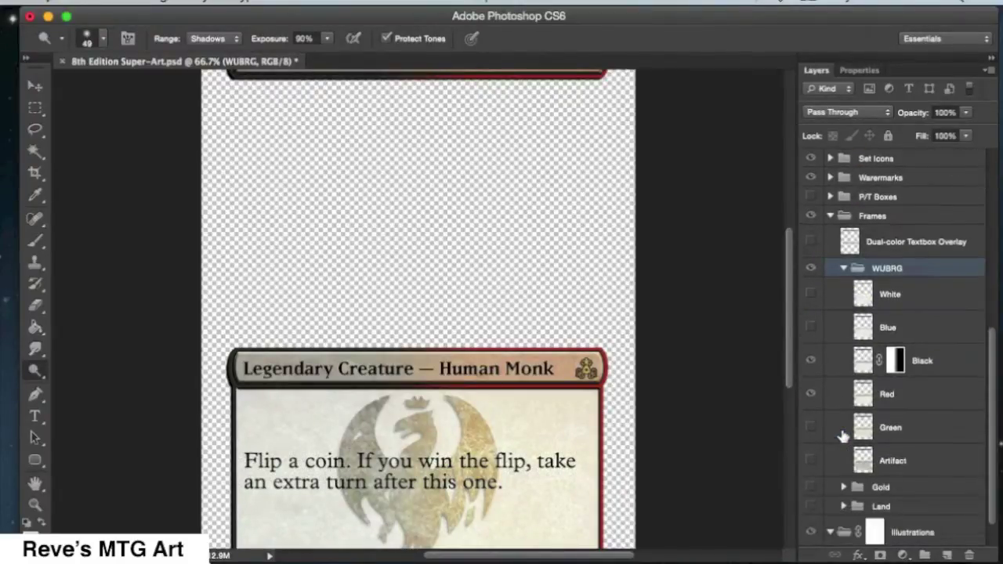
drag(812, 427, 811, 369)
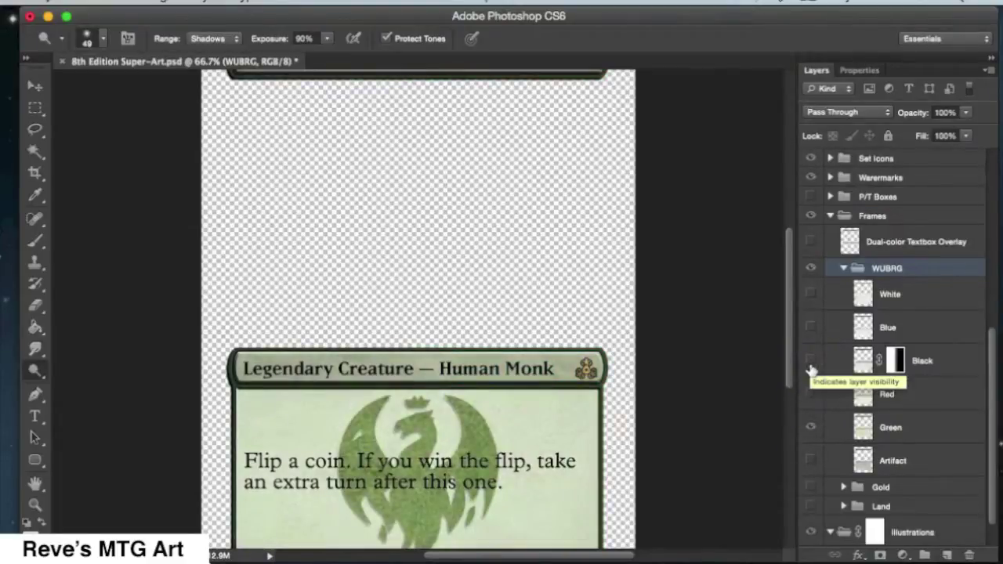
Hide the Set Icons and Waremarks groups, then select the Rules Text layer
scroll(811, 370, down, 1)
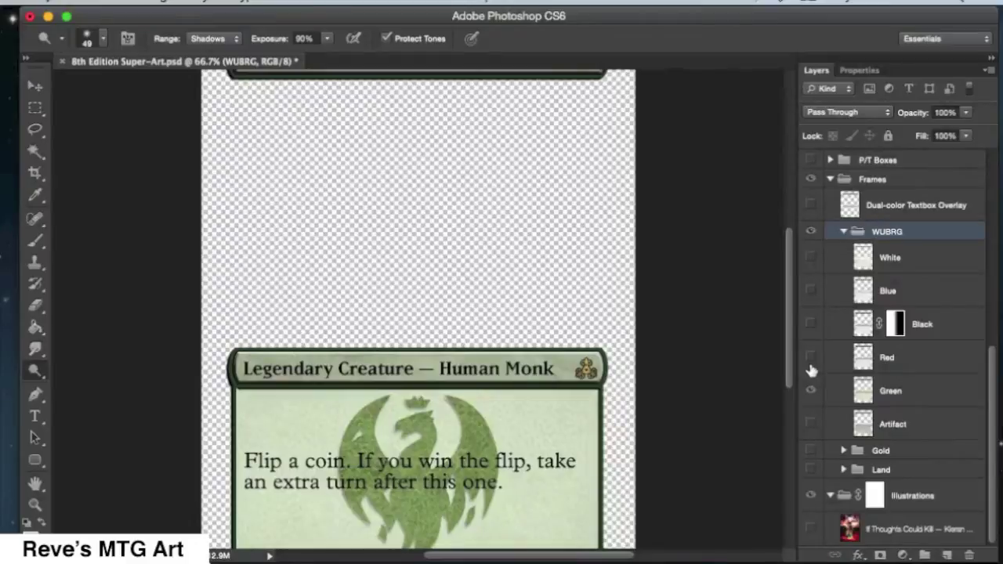
click(825, 301)
scroll(832, 310, up, 1)
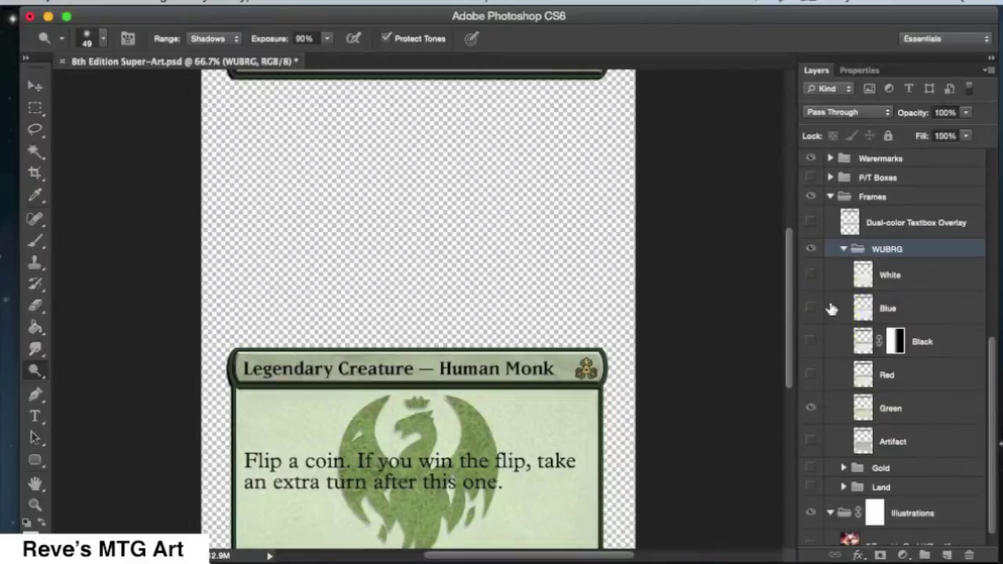
scroll(831, 310, up, 4)
click(814, 288)
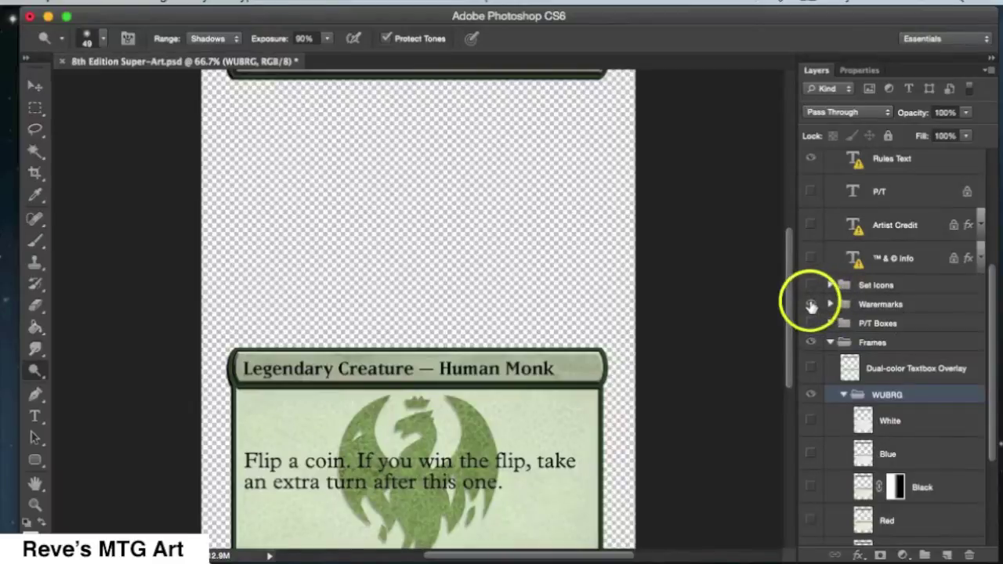
click(811, 304)
scroll(811, 306, down, 1)
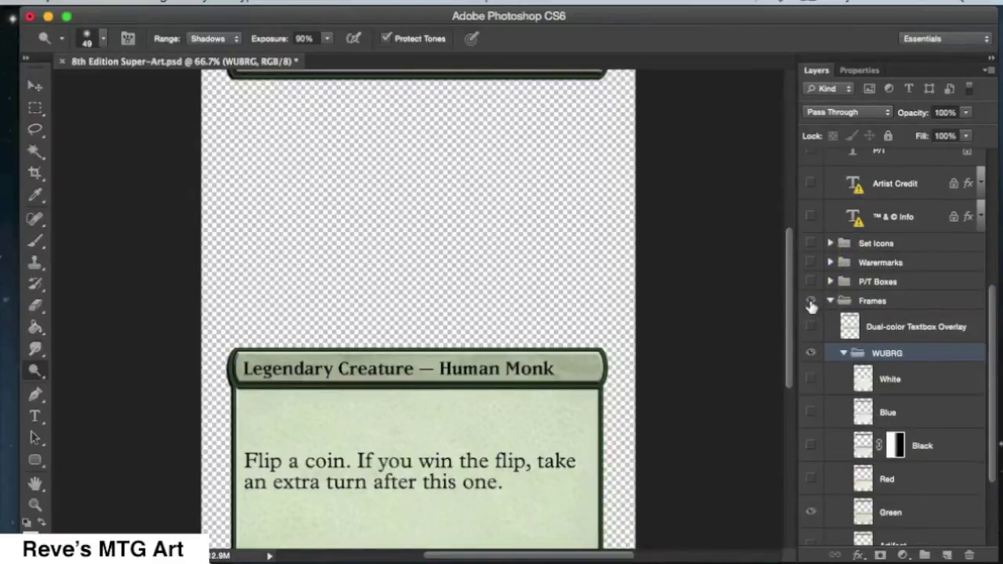
scroll(812, 306, up, 3)
click(850, 258)
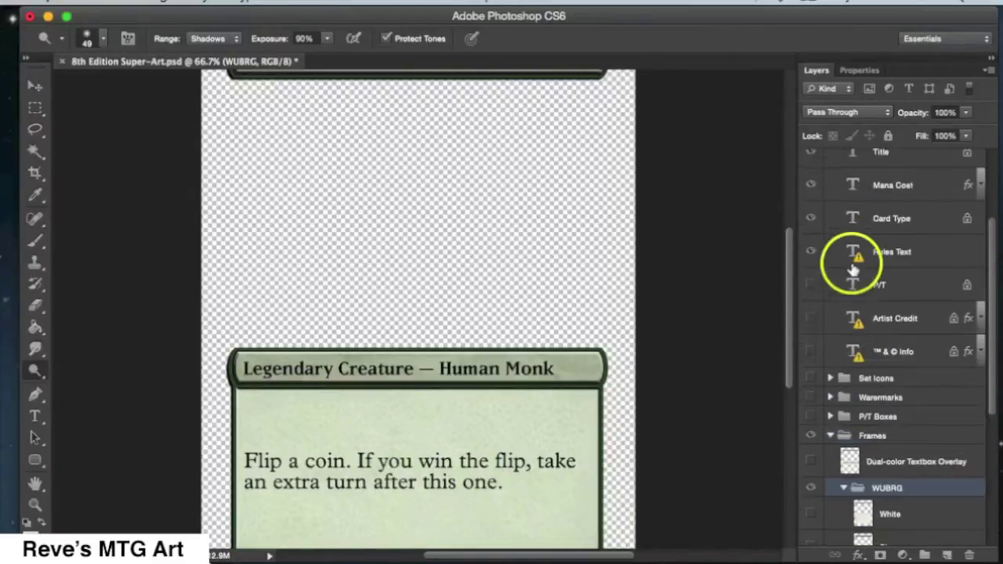
Switch the Rules Text layer to MPlantin and type the two-additional-lands rules text
double_click(854, 259)
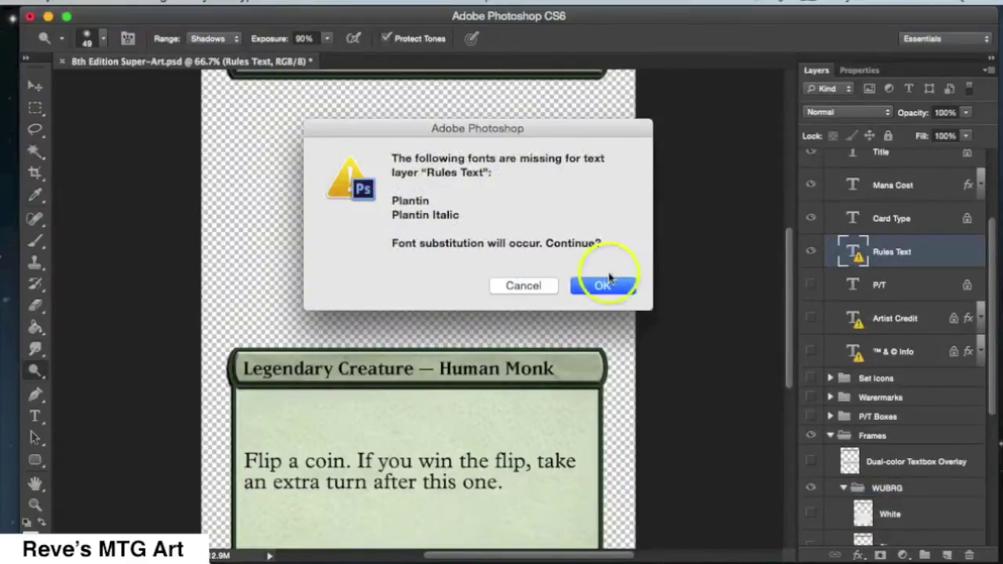
click(603, 286)
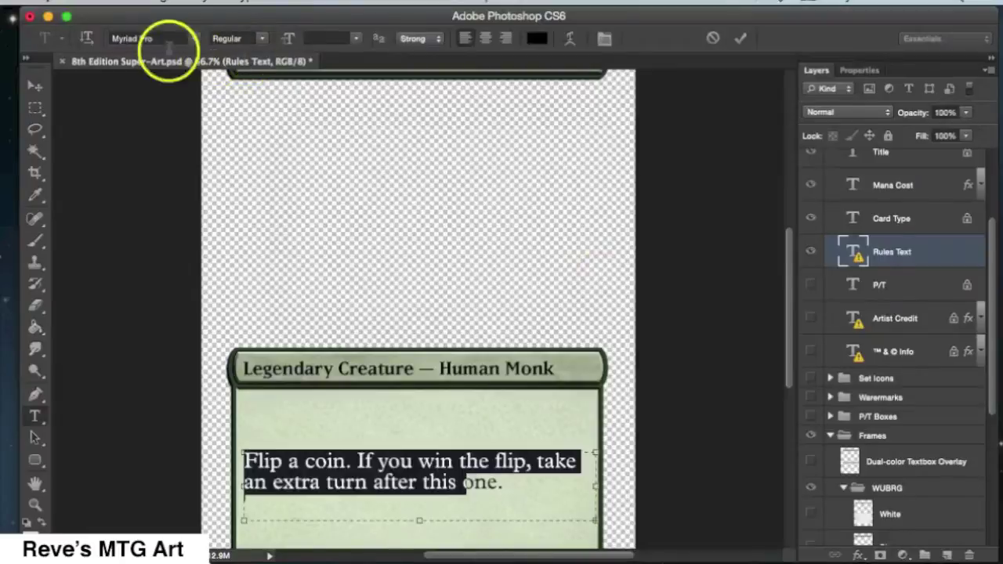
click(191, 39)
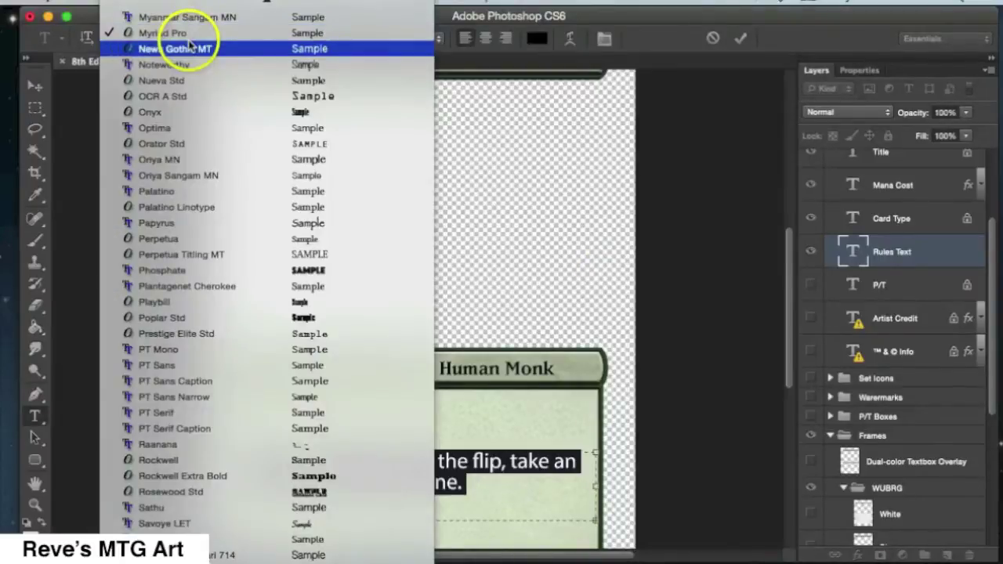
scroll(192, 55, up, 5)
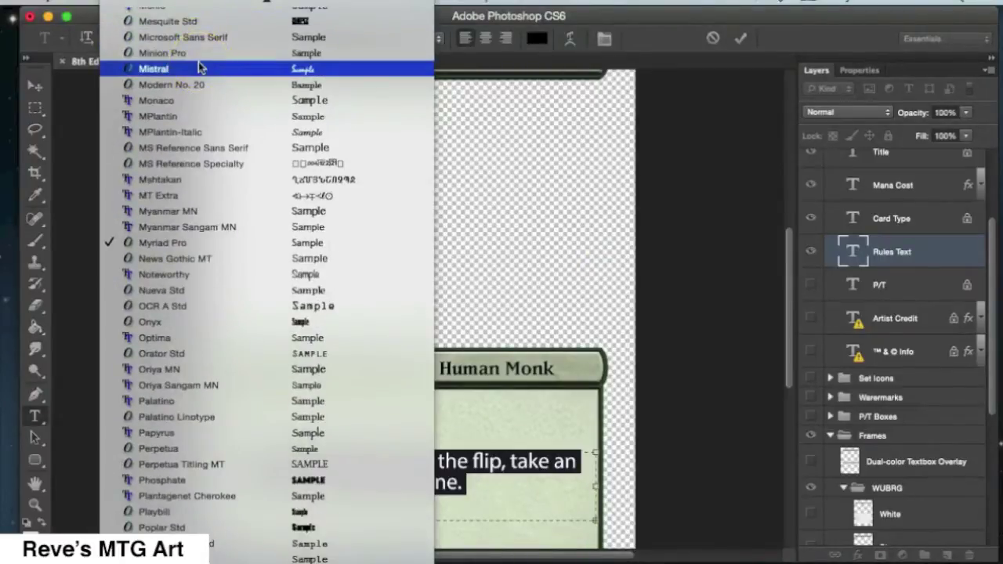
click(201, 116)
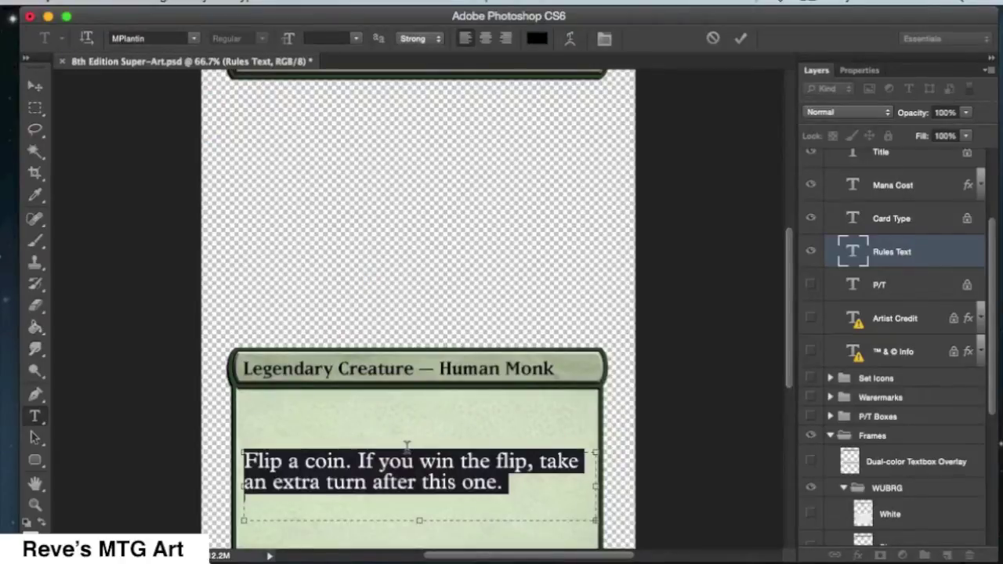
text(Y)
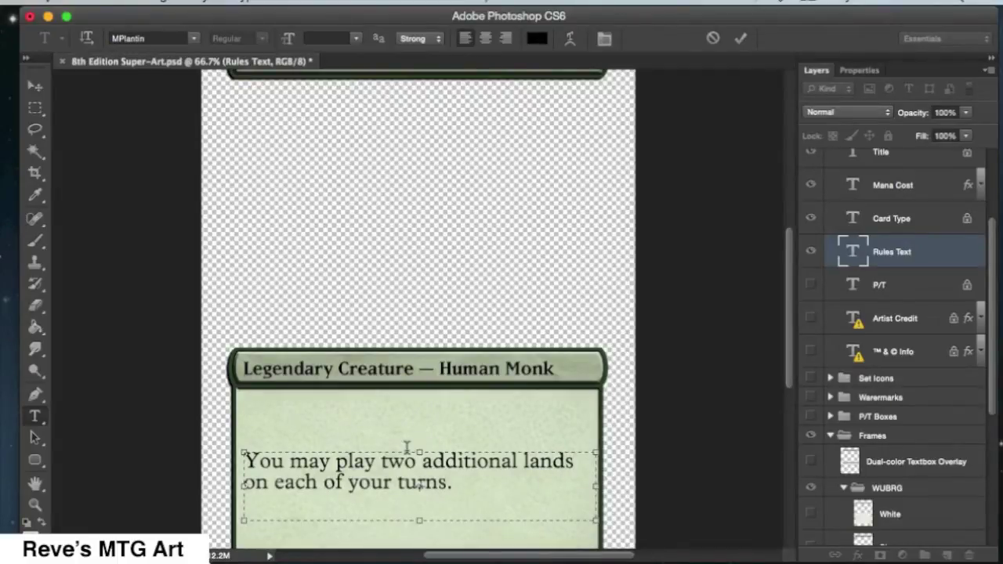
scroll(417, 359, down, 3)
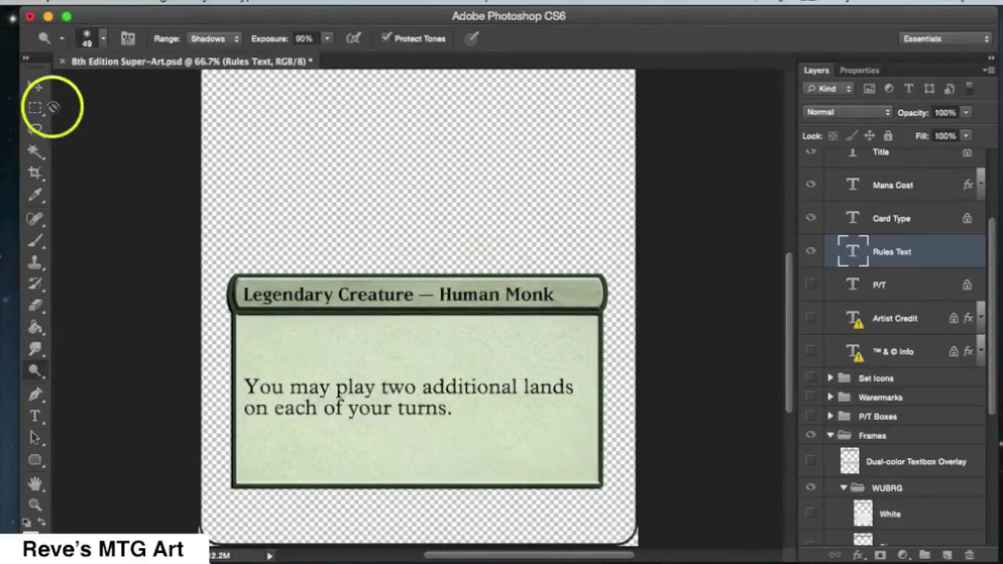
Move the rules text lower in its box and marquee the type-line banner
click(34, 85)
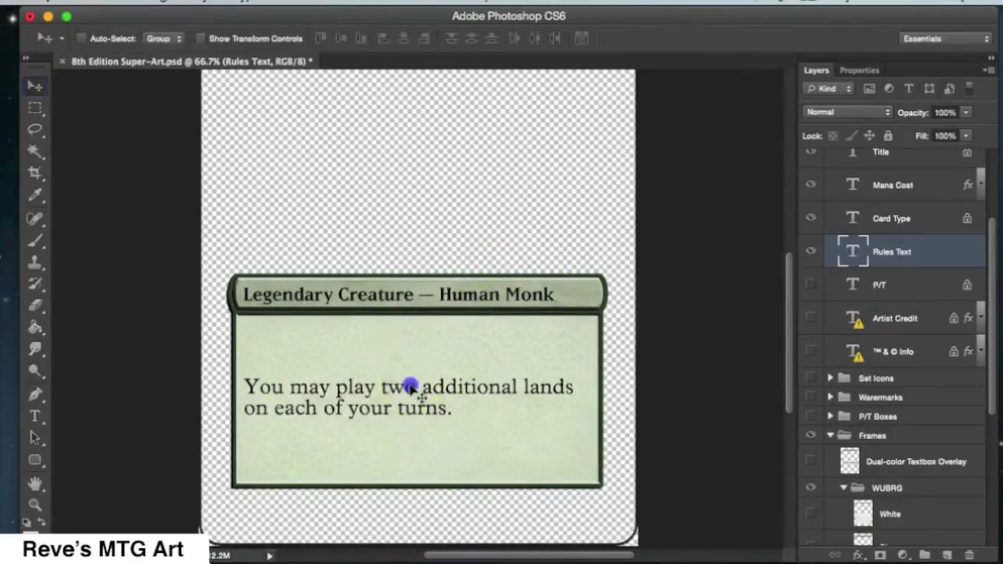
drag(410, 386, 409, 447)
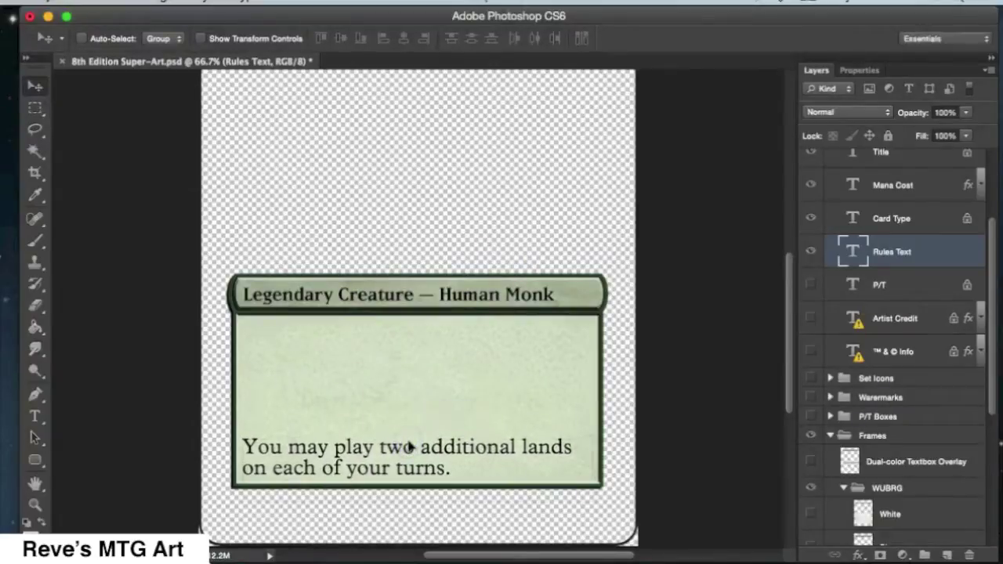
click(35, 107)
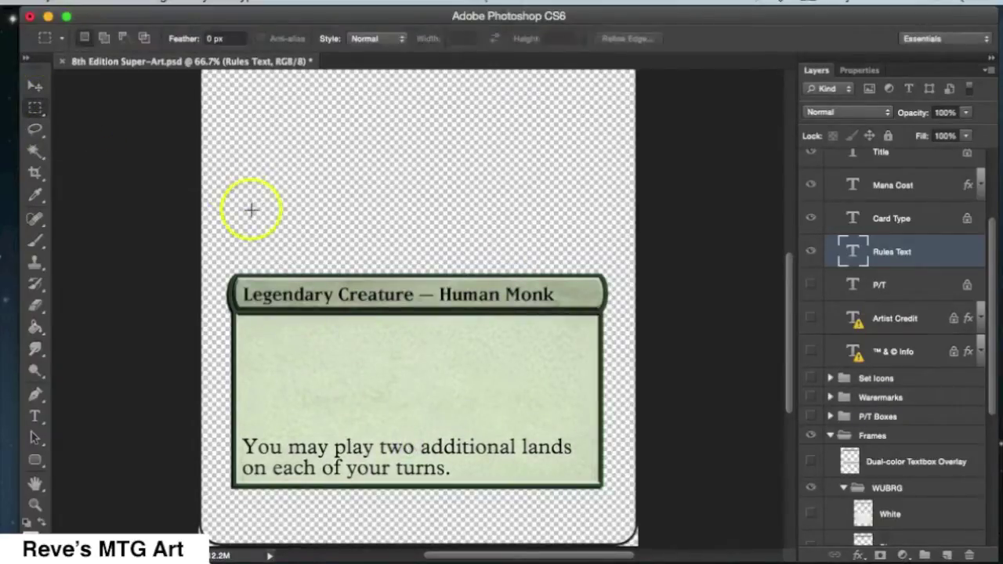
drag(216, 268, 608, 318)
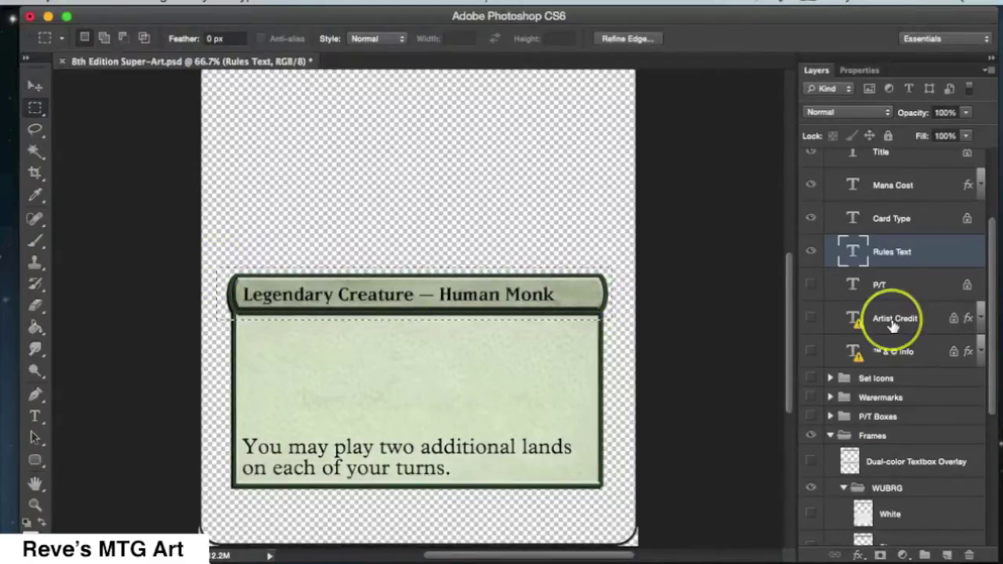
scroll(910, 298, down, 5)
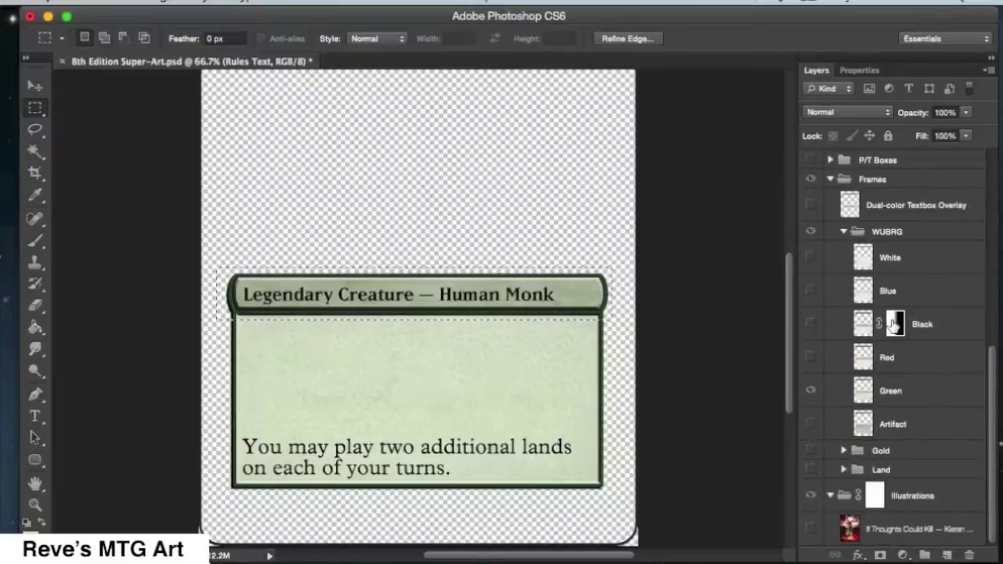
Cut the banner from the Green frame layer onto Layer 1 and move it just above the rules text
click(862, 401)
key(Delete)
key(ctrl+d)
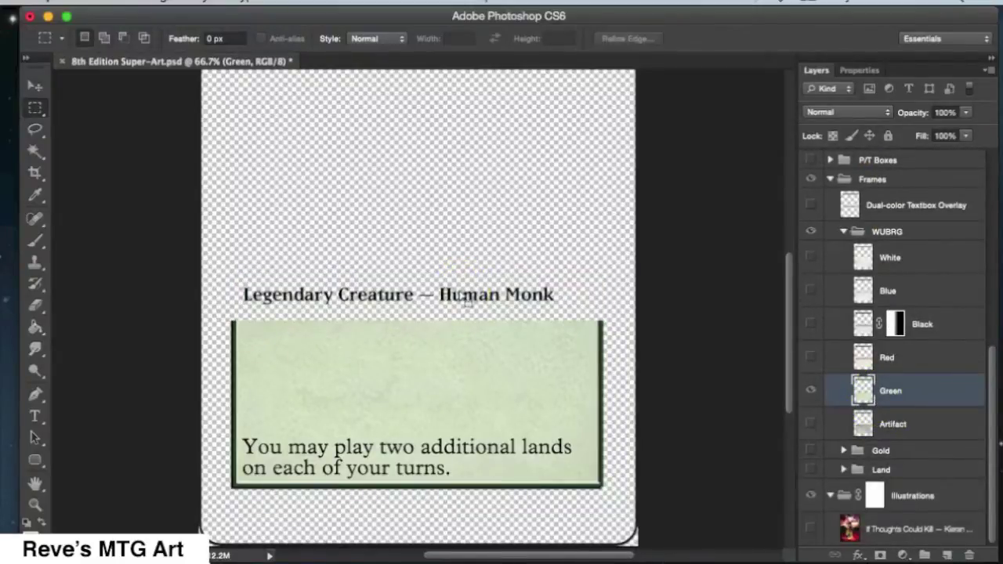
key(ctrl+v)
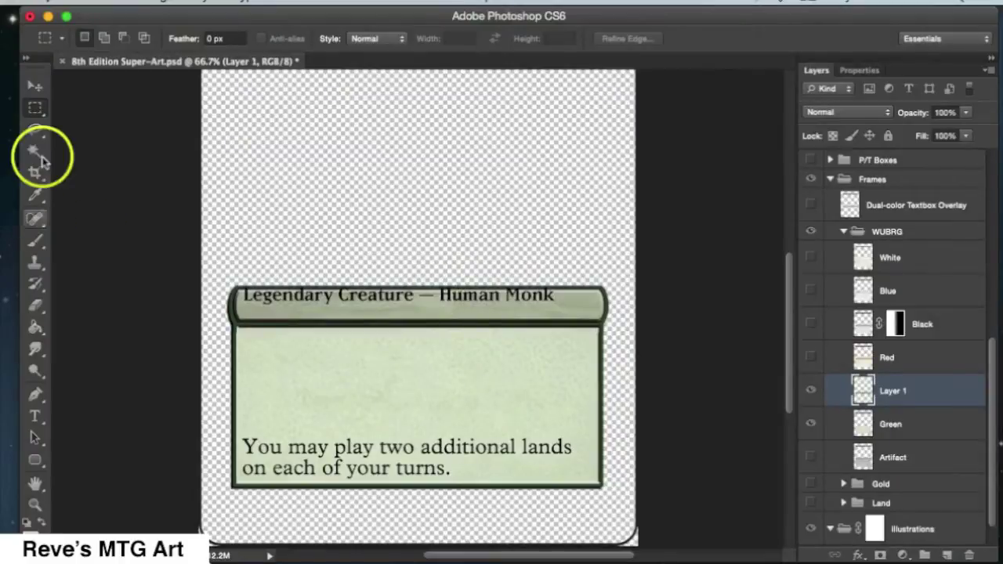
click(36, 85)
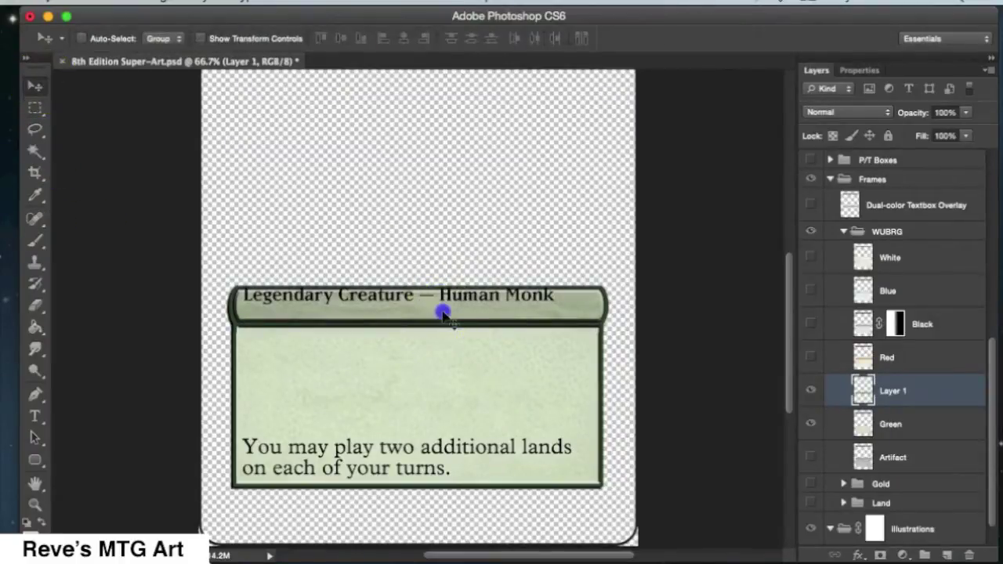
drag(443, 313, 442, 416)
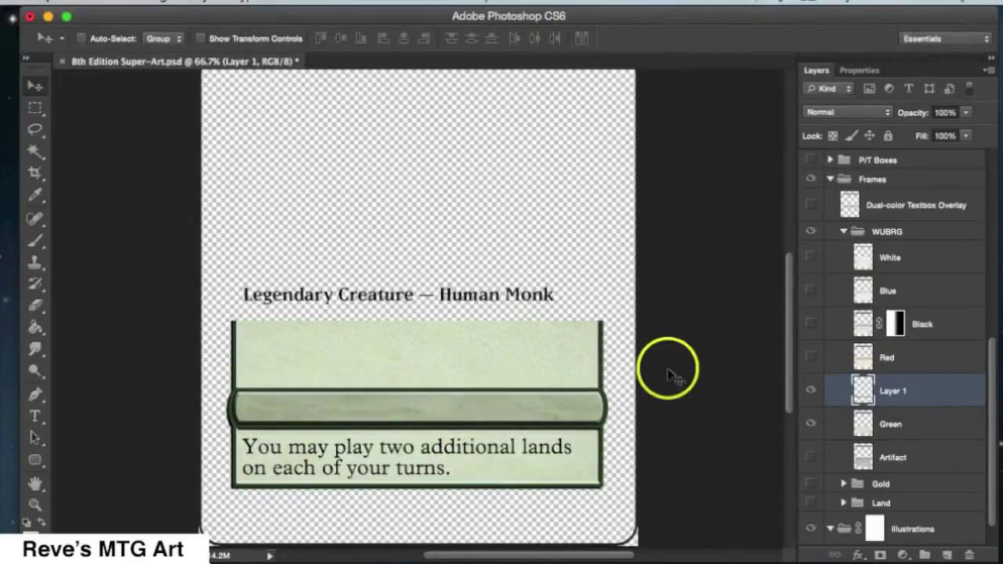
Erase the leftover green strip above the banner on the Green frame layer
click(872, 435)
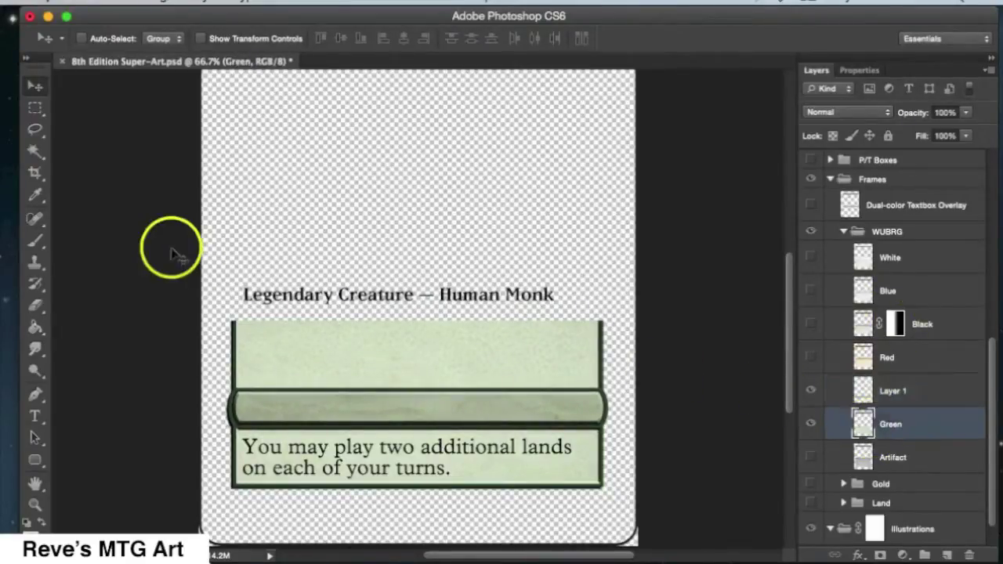
click(35, 306)
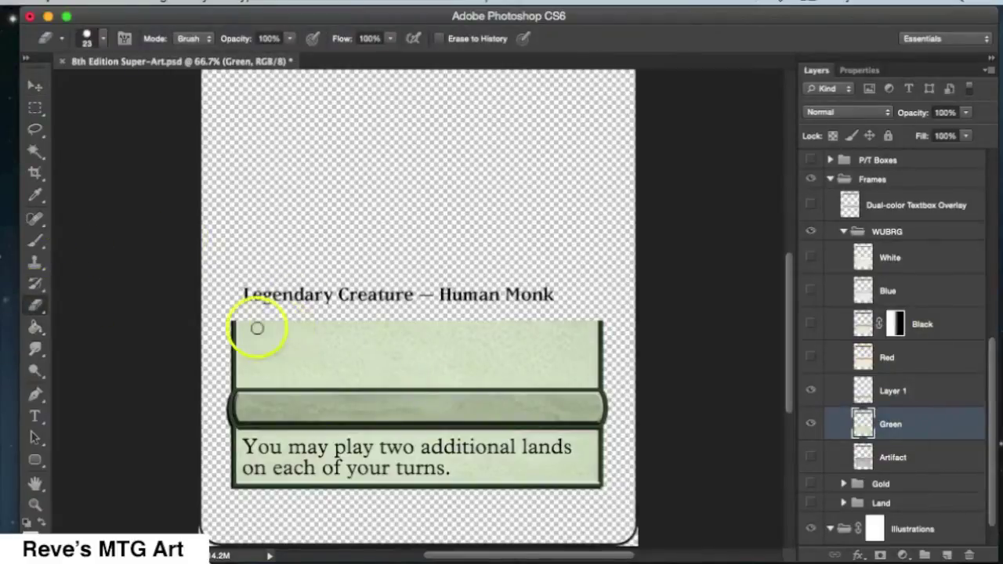
click(100, 40)
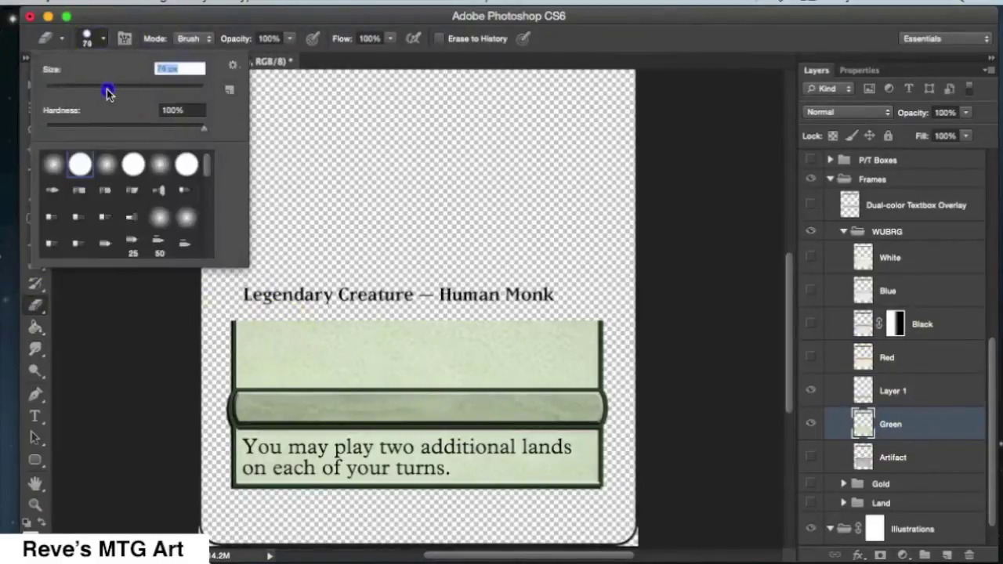
mouse_move(293, 373)
mouse_down()
mouse_move(258, 341)
mouse_move(226, 331)
mouse_move(249, 378)
mouse_move(233, 380)
mouse_move(305, 331)
mouse_move(276, 333)
mouse_move(289, 356)
mouse_move(254, 376)
mouse_move(449, 364)
mouse_move(553, 374)
mouse_up()
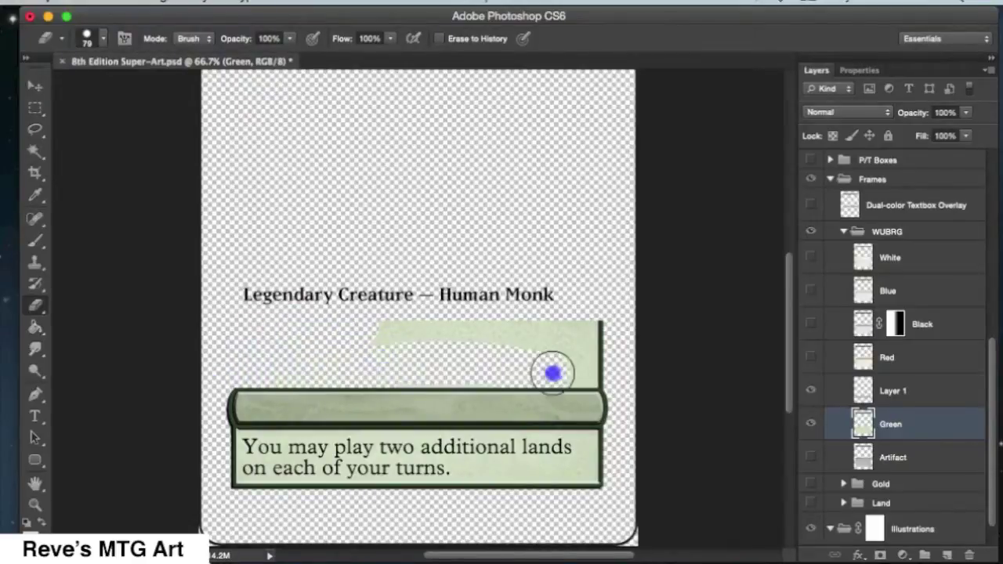
drag(593, 340, 421, 330)
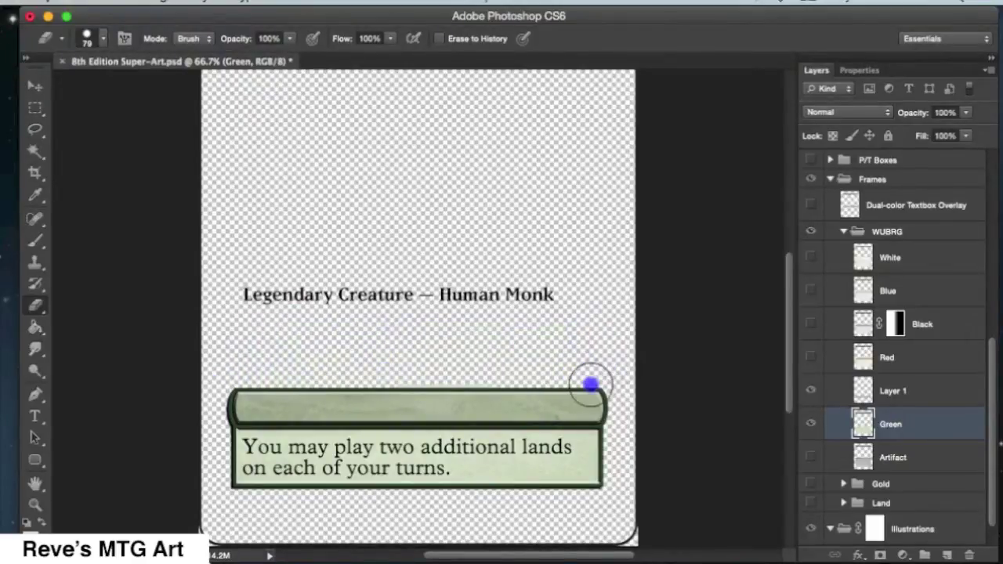
scroll(842, 274, up, 8)
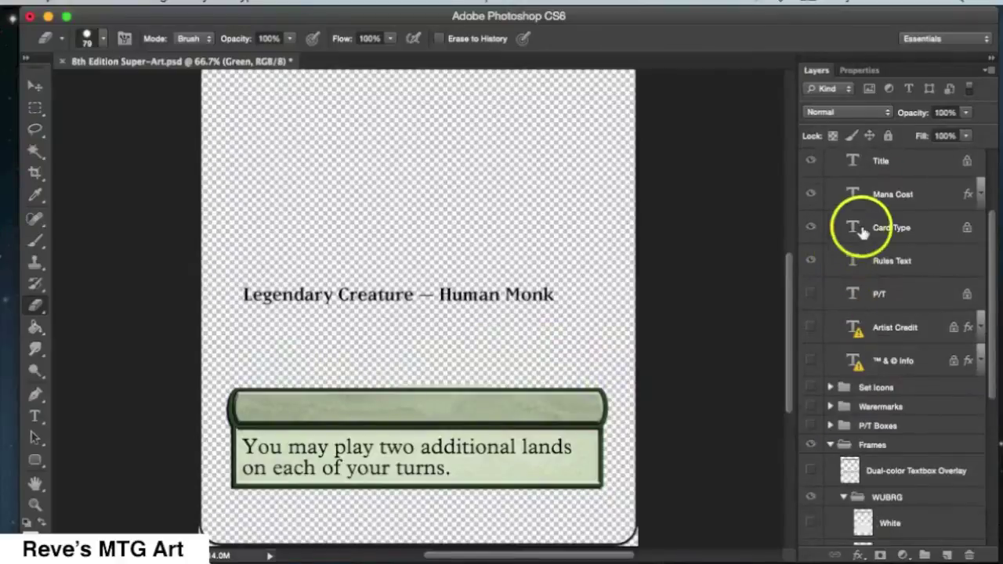
Select the locked Card Type layer and try to unlock it for moving
scroll(870, 184, up, 3)
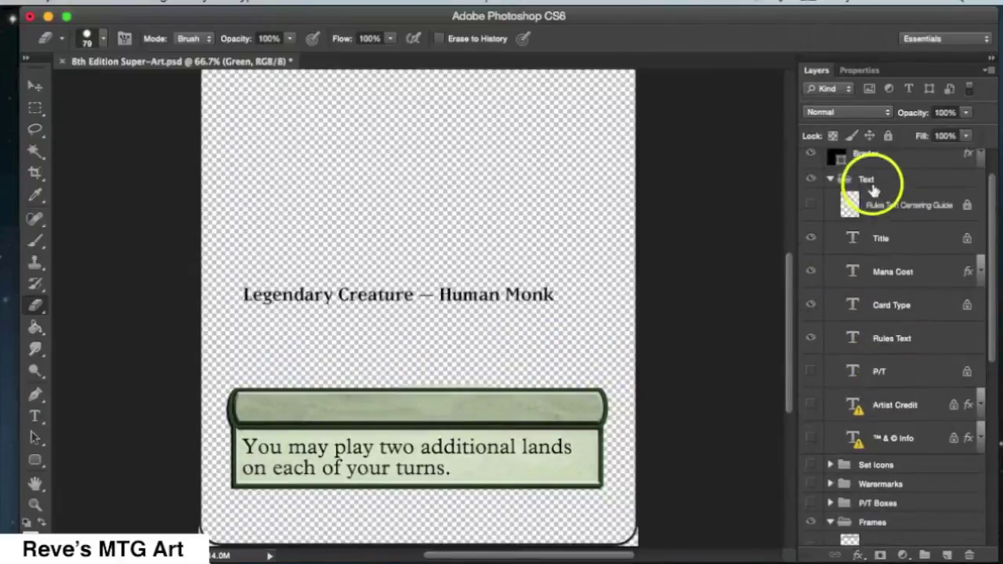
click(870, 312)
click(35, 85)
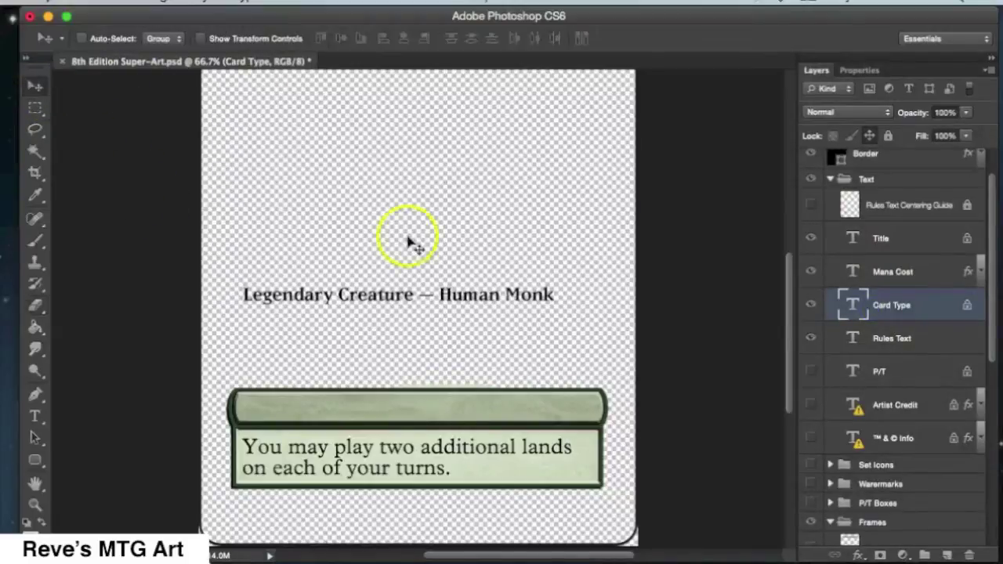
scroll(410, 280, down, 2)
key(Down)
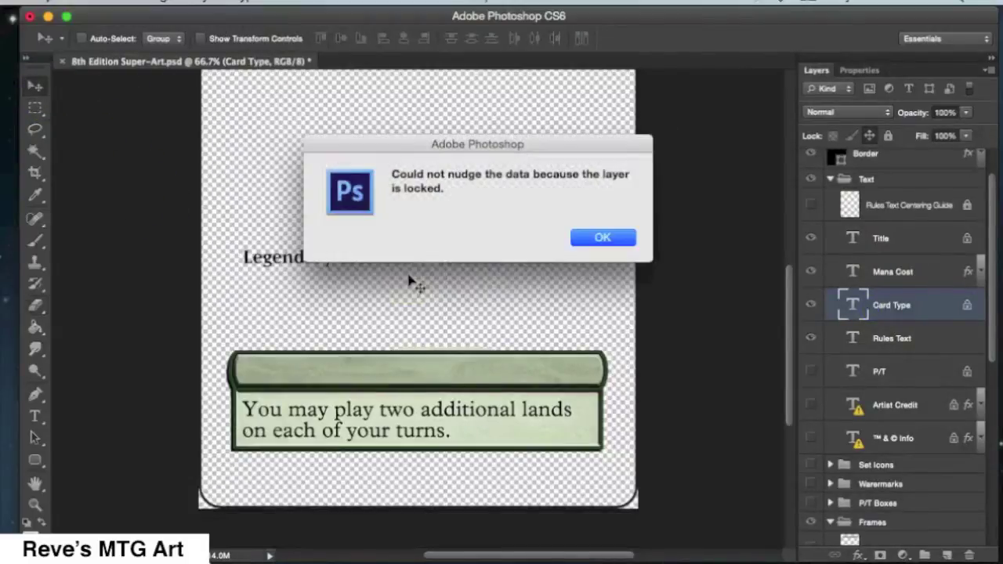
key(Return)
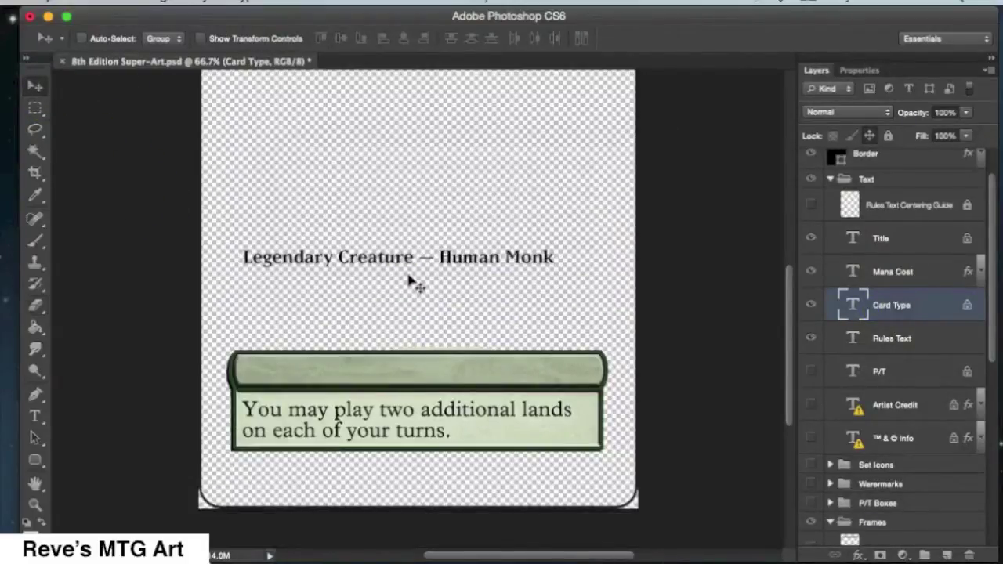
double_click(967, 307)
click(825, 273)
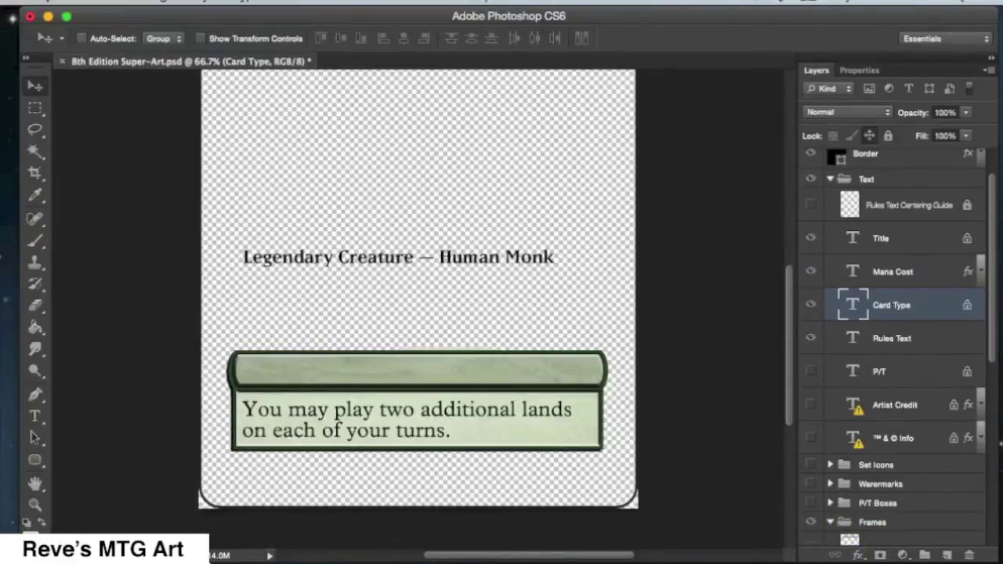
Drag the Legendary Creature — Human Monk type line down into the green banner
scroll(894, 313, up, 1)
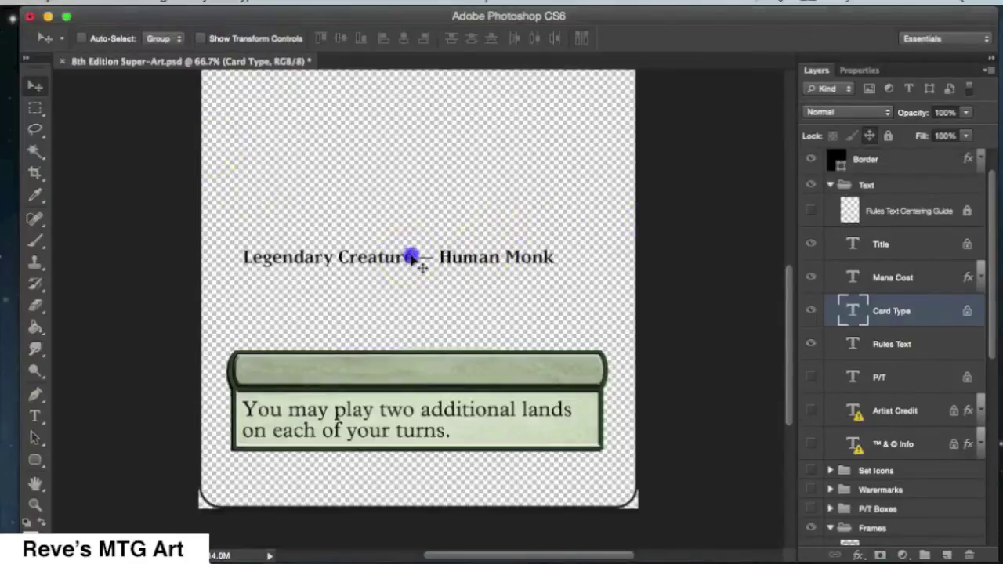
drag(412, 263, 411, 286)
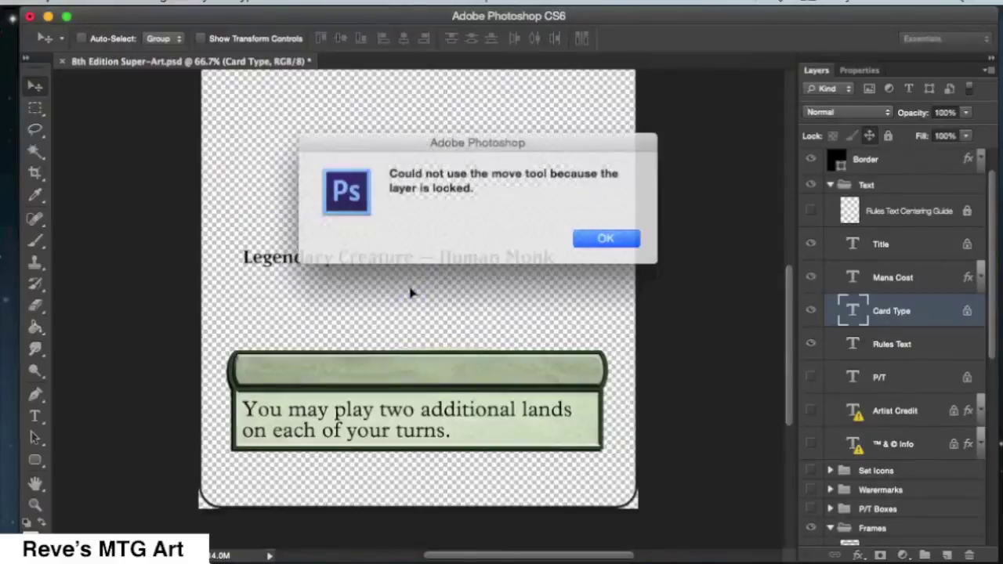
click(603, 237)
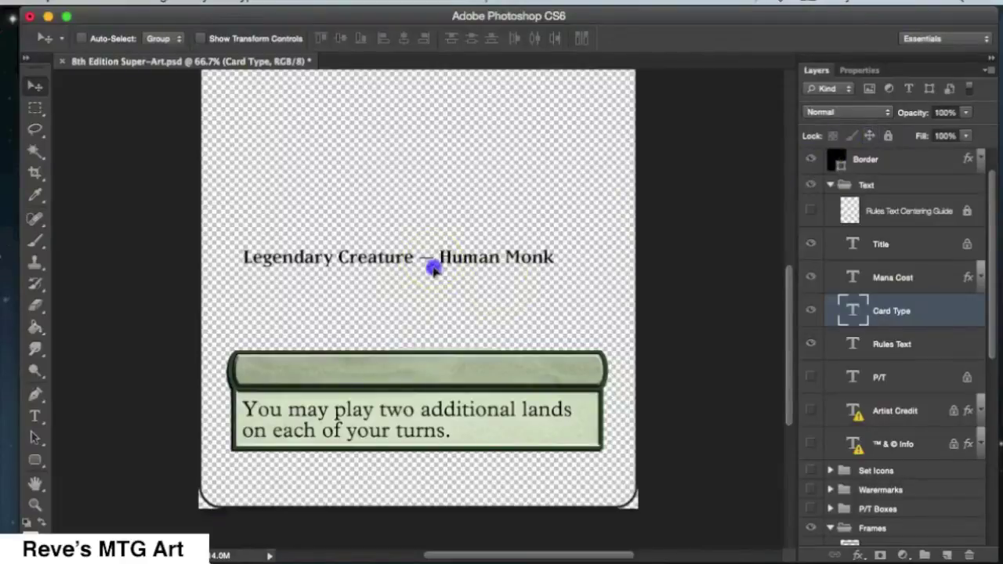
drag(433, 269, 434, 375)
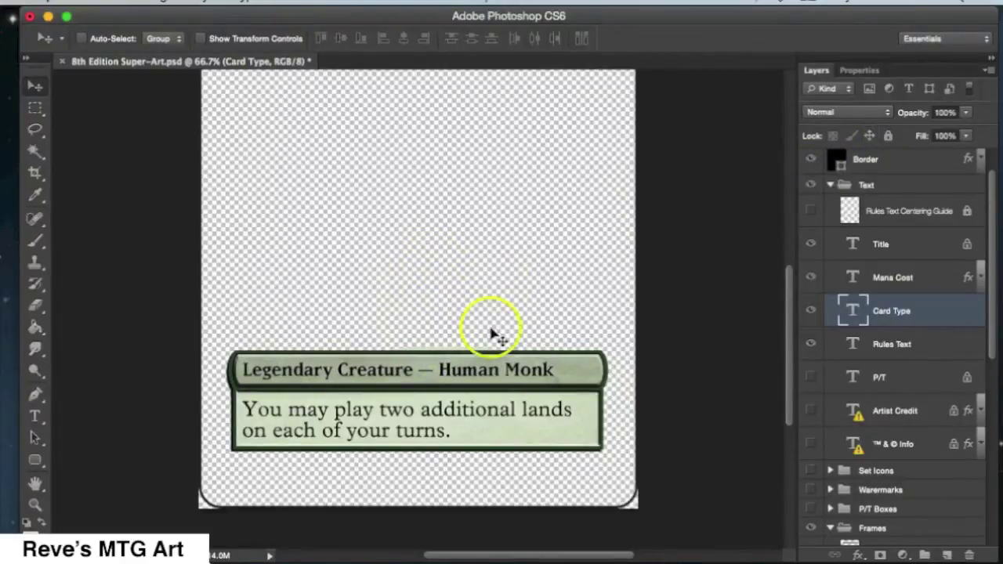
Fit the whole card on screen and bring up a Finder window to browse artwork
scroll(544, 307, up, 5)
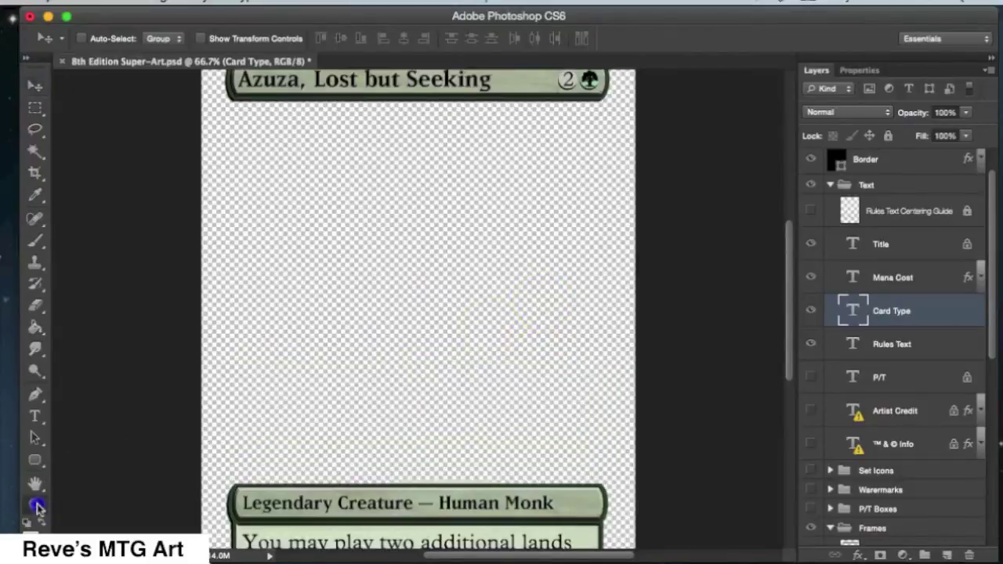
click(34, 503)
right_click(403, 343)
click(423, 351)
click(436, 308)
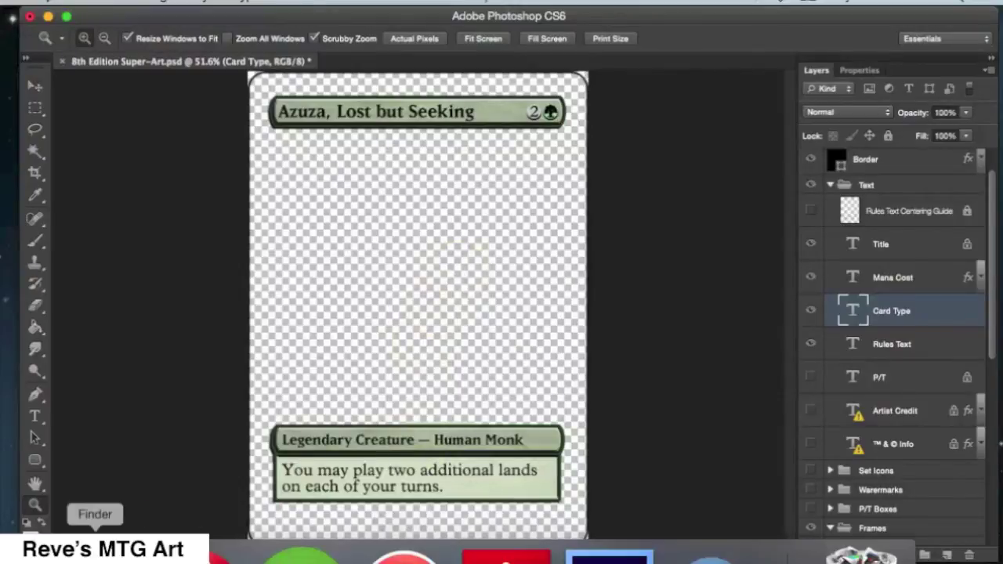
click(95, 555)
Flip through the cryptids folder's artwork in Cover Flow
click(471, 225)
scroll(466, 226, left, 5)
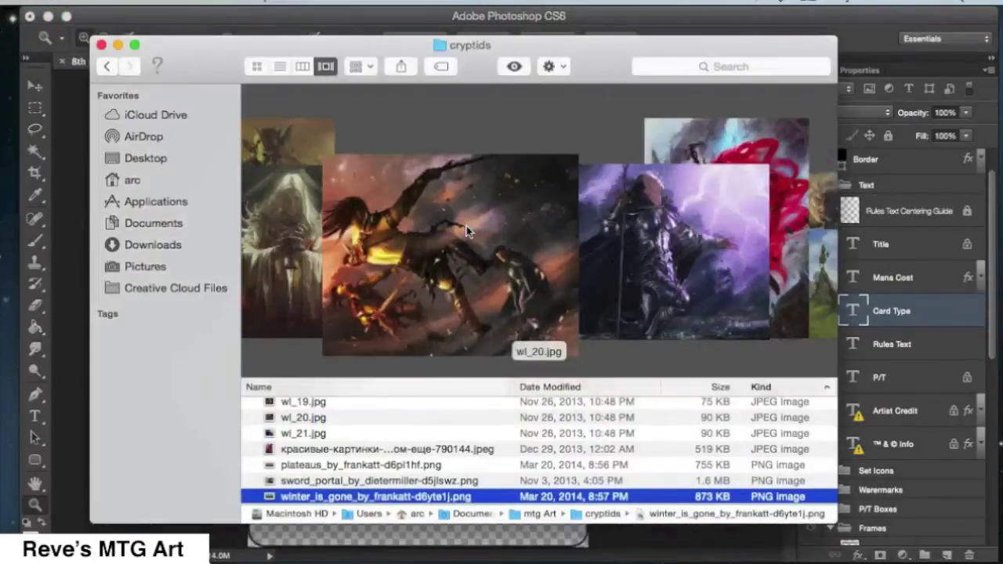
scroll(466, 225, left, 10)
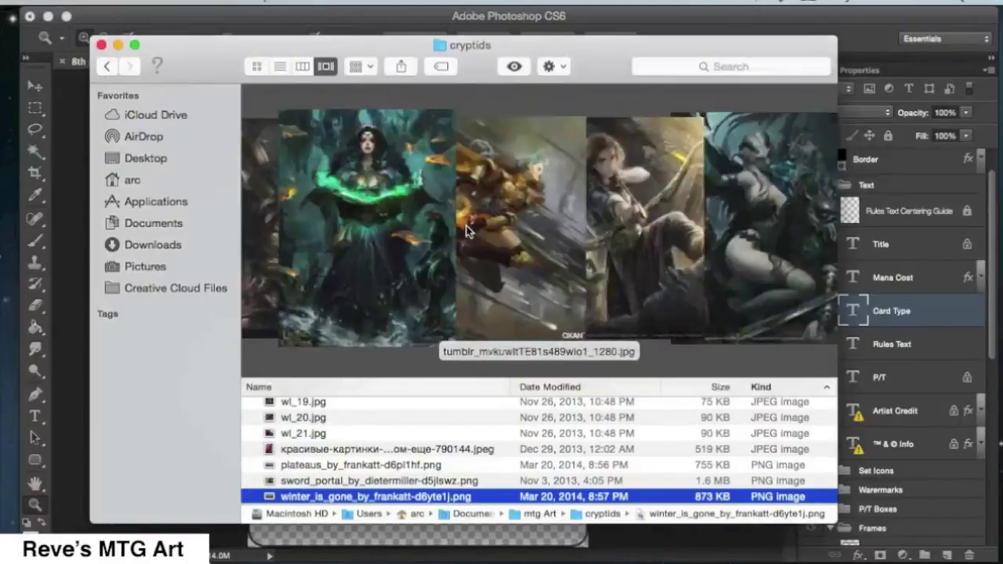
scroll(466, 225, left, 10)
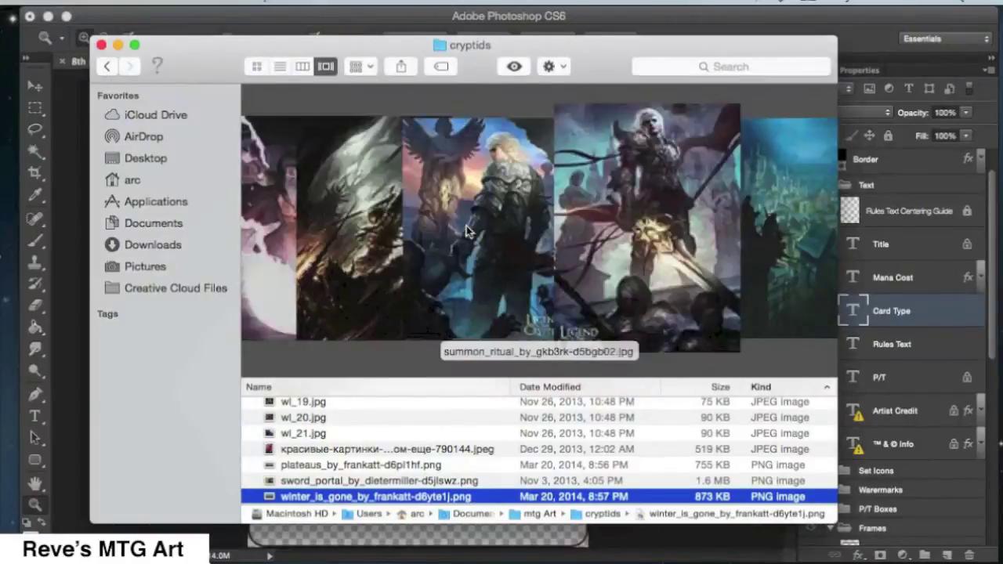
scroll(466, 225, left, 10)
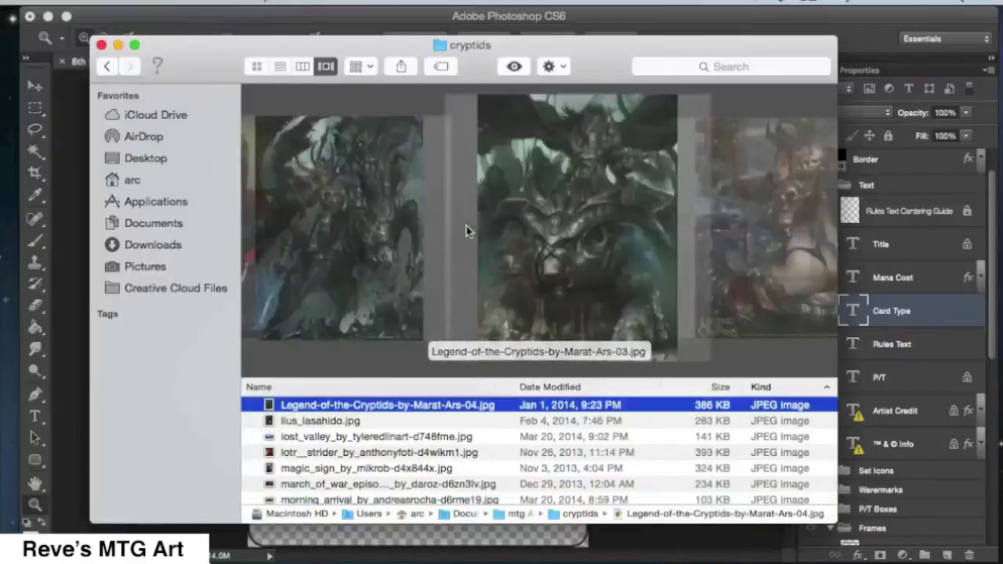
scroll(466, 226, left, 2)
scroll(467, 231, left, 8)
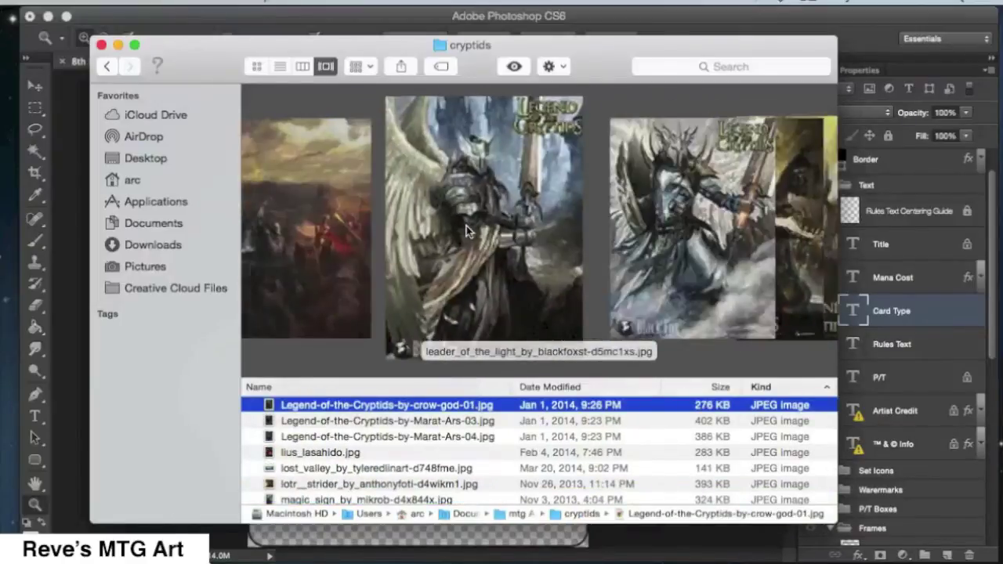
scroll(466, 226, left, 6)
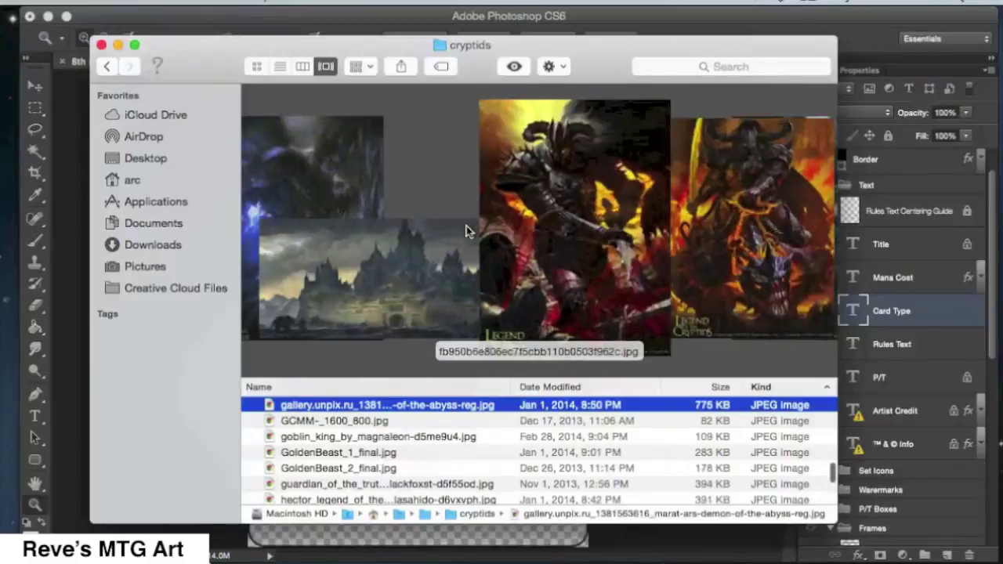
scroll(466, 226, left, 4)
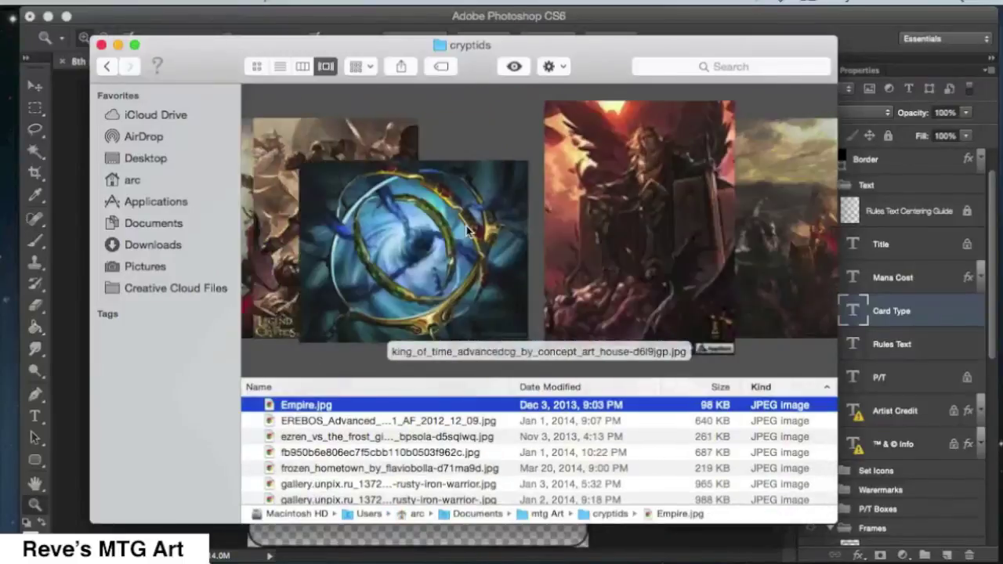
scroll(467, 225, right, 10)
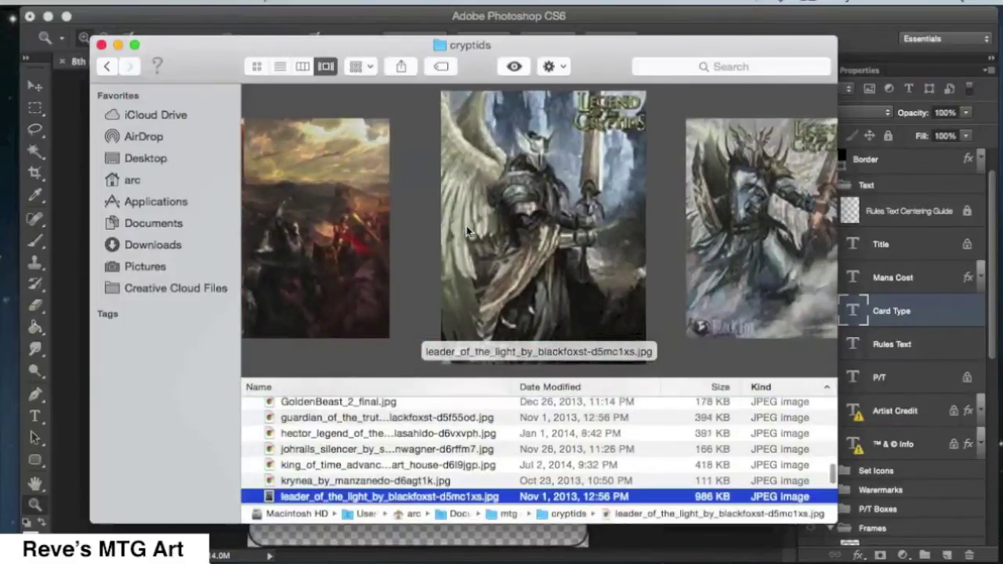
scroll(466, 226, right, 5)
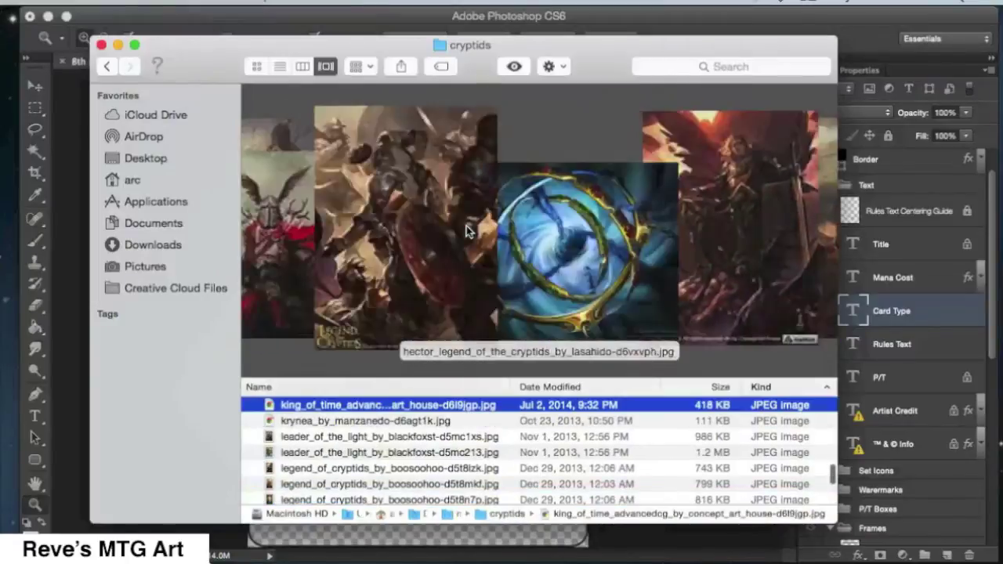
scroll(467, 226, left, 3)
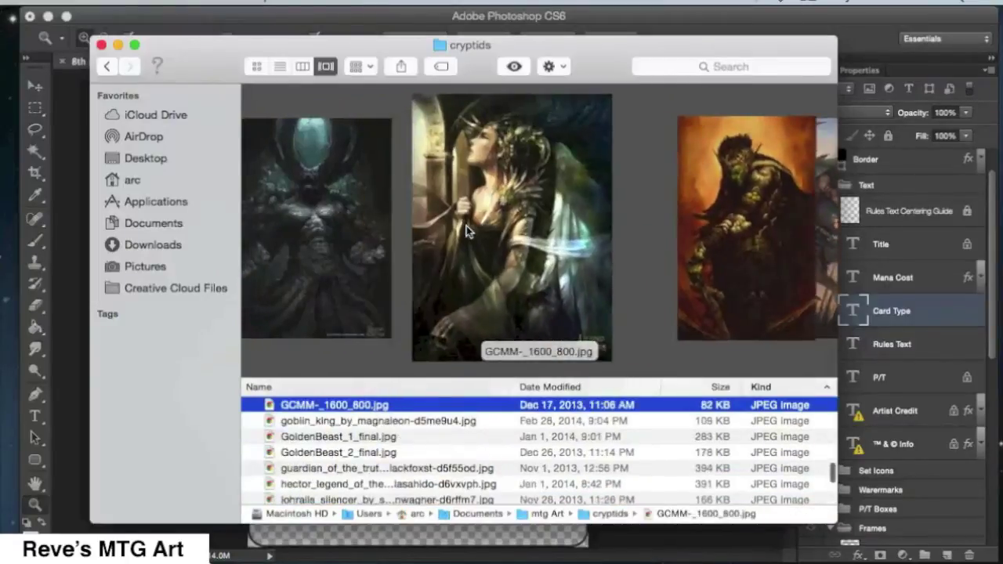
scroll(466, 226, left, 5)
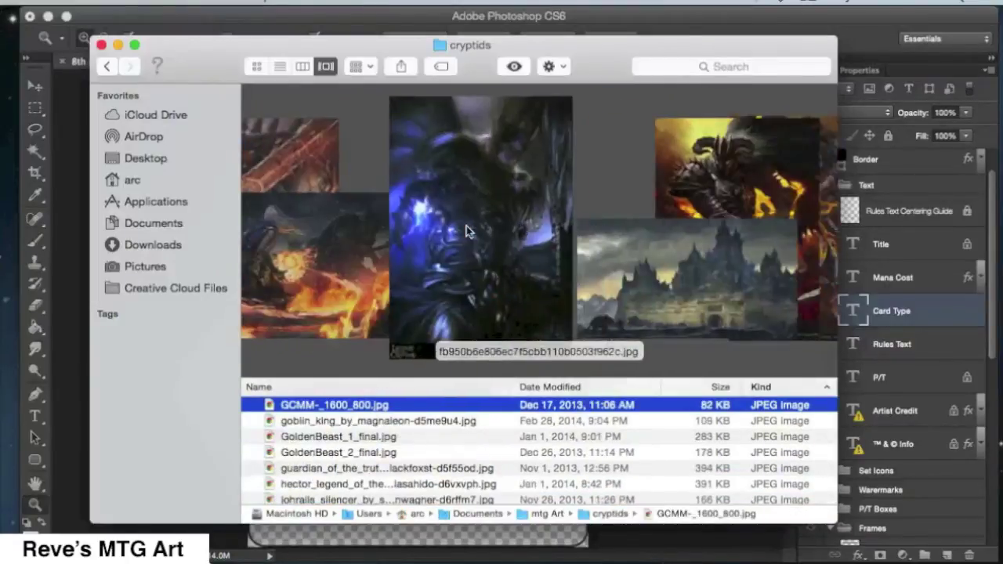
scroll(466, 226, left, 5)
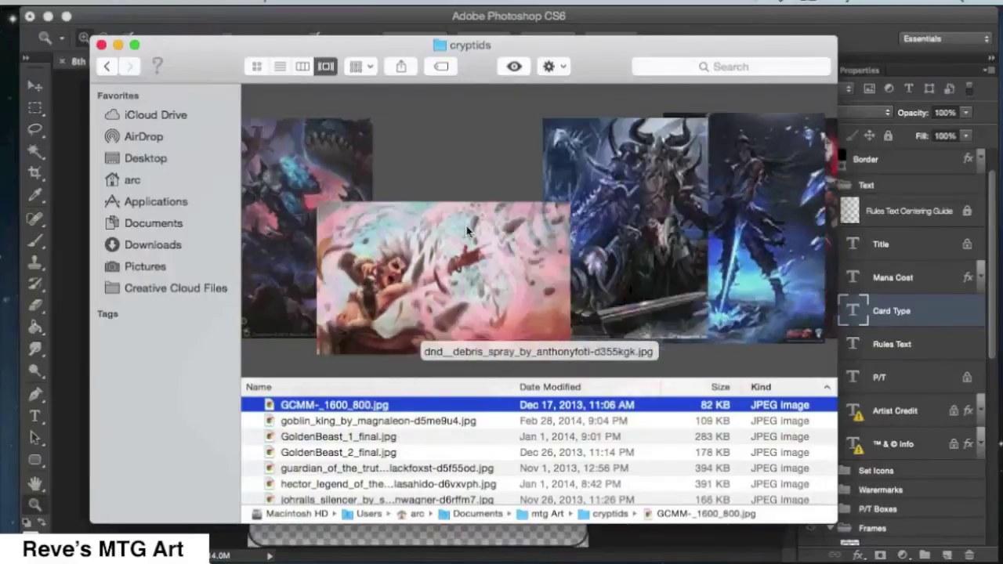
scroll(466, 225, left, 4)
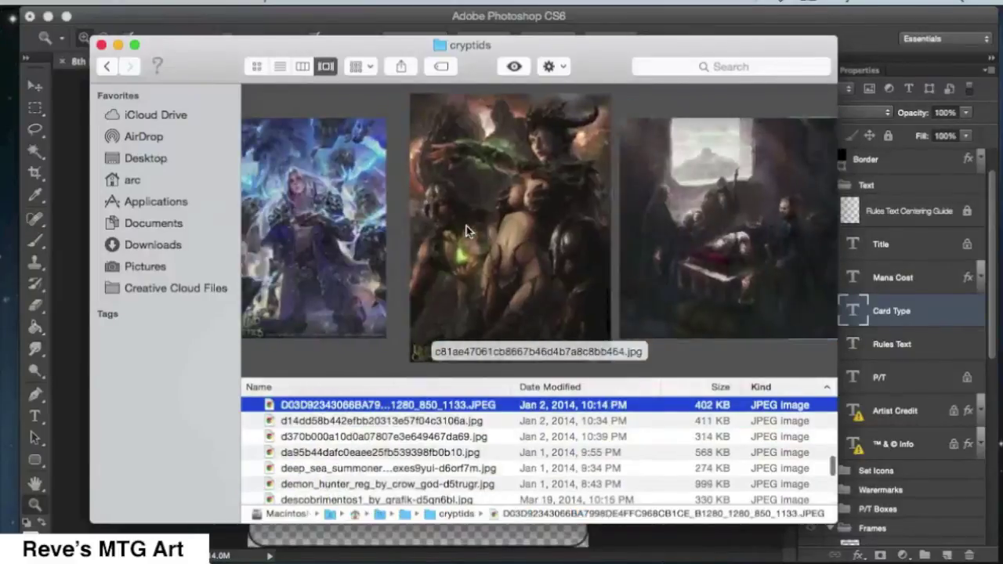
scroll(466, 225, left, 5)
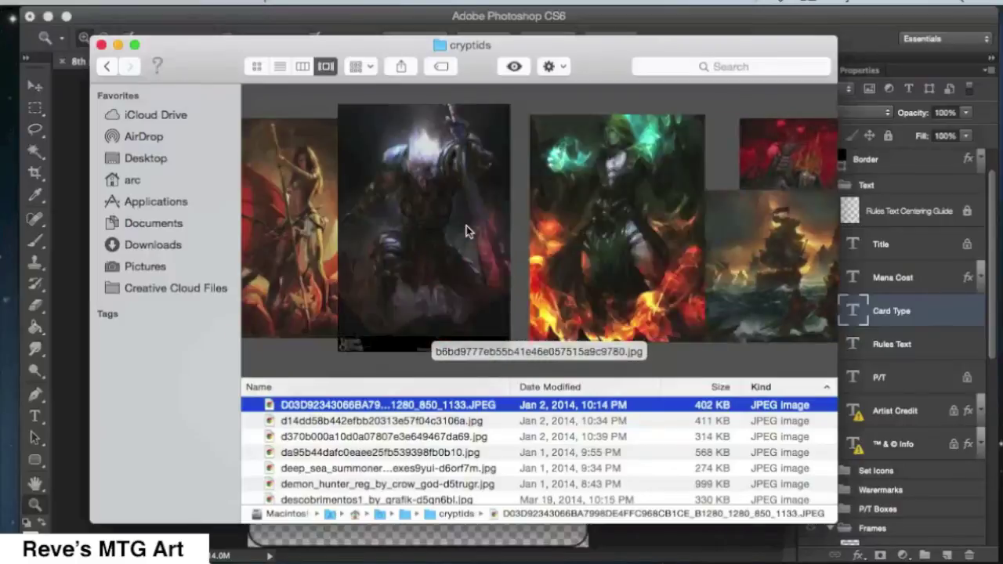
scroll(467, 226, left, 5)
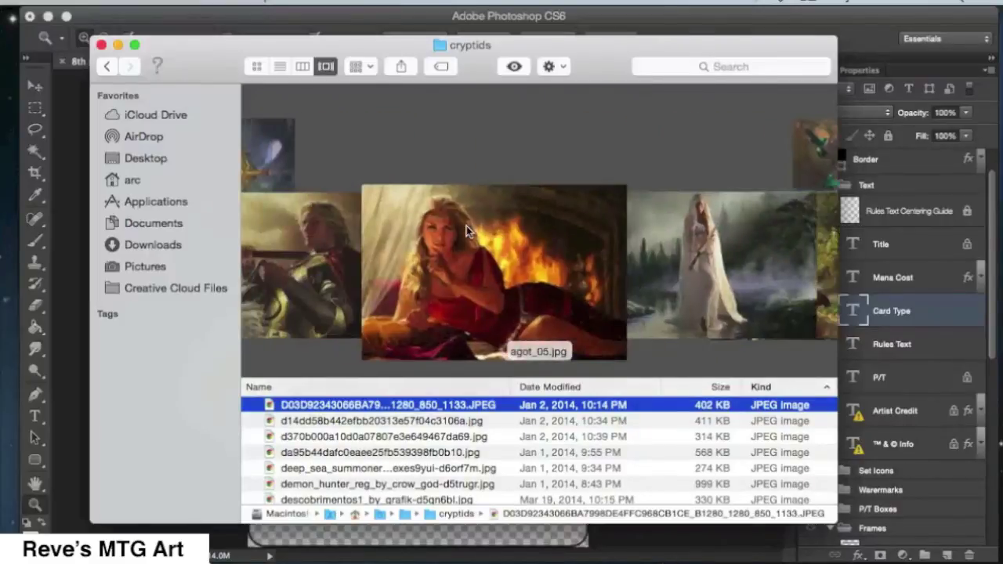
scroll(466, 226, left, 5)
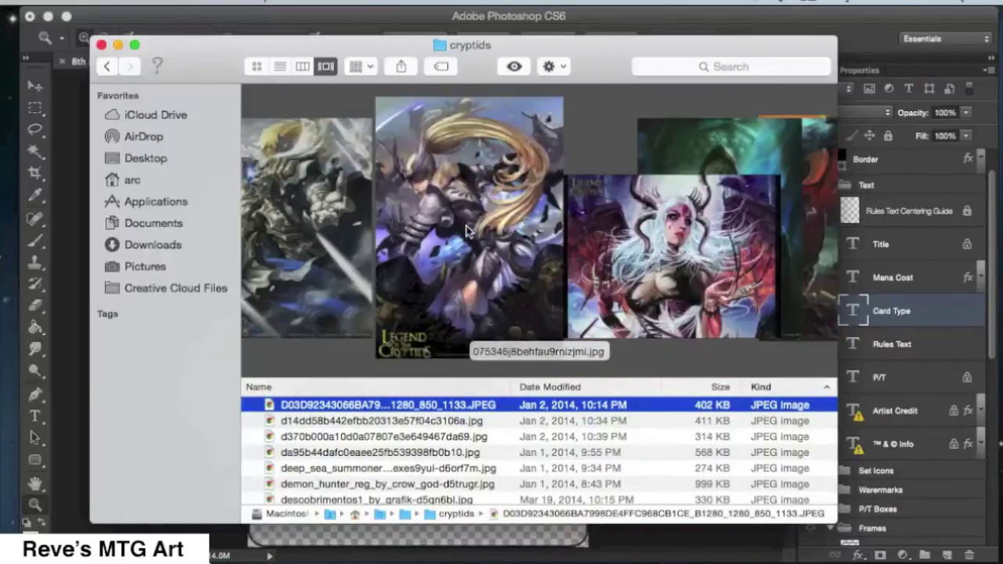
scroll(466, 226, left, 5)
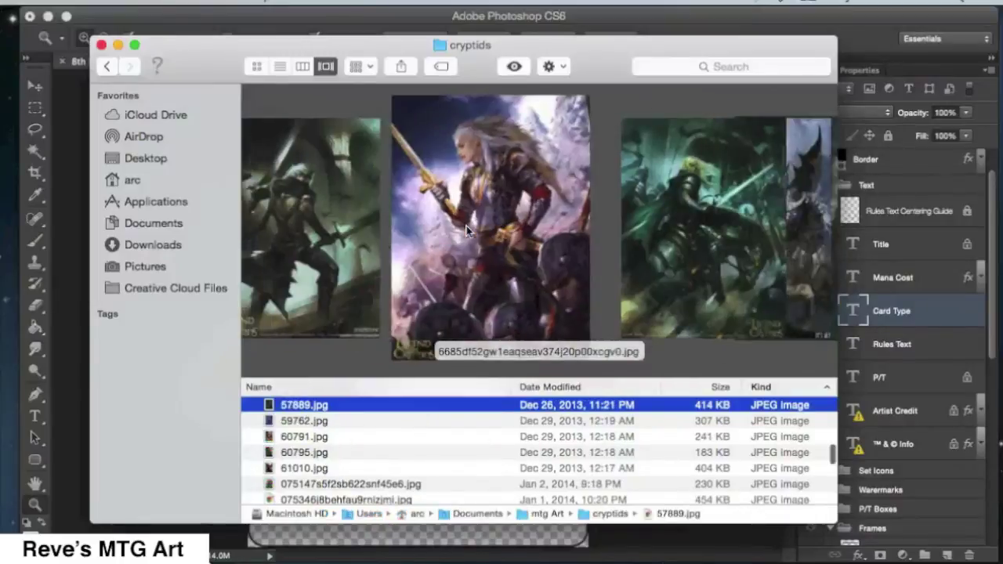
scroll(467, 226, left, 3)
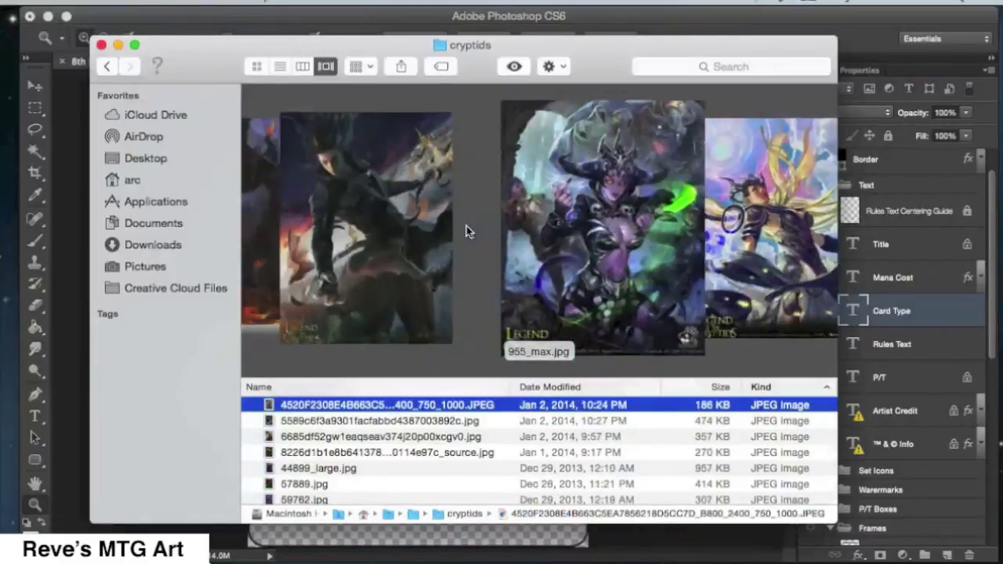
scroll(466, 225, left, 5)
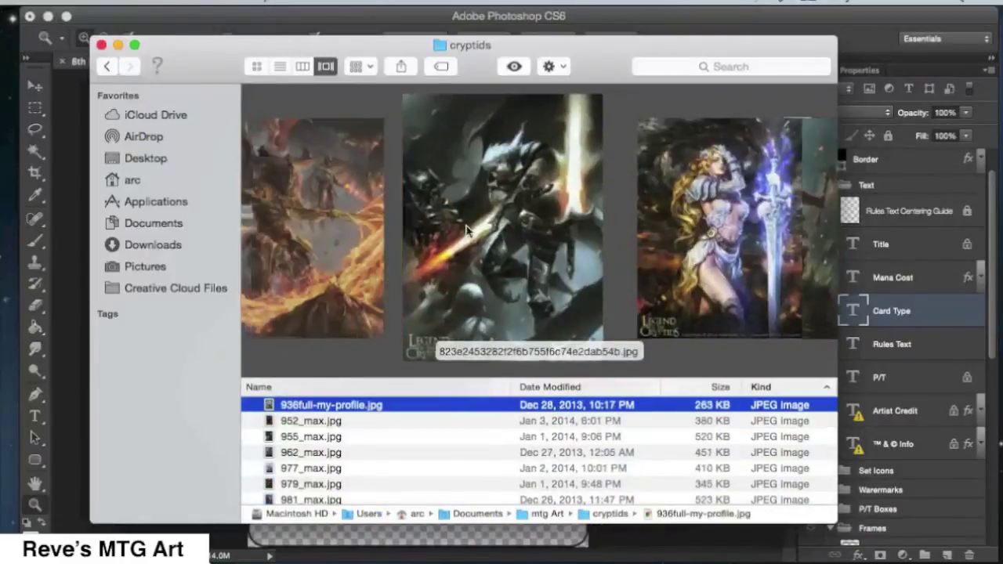
scroll(467, 226, left, 5)
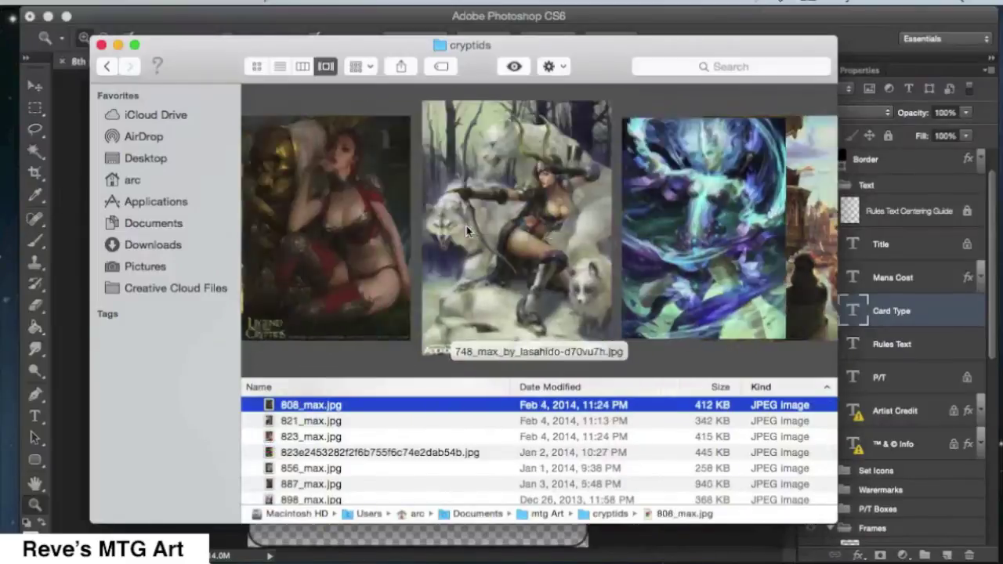
scroll(467, 226, left, 5)
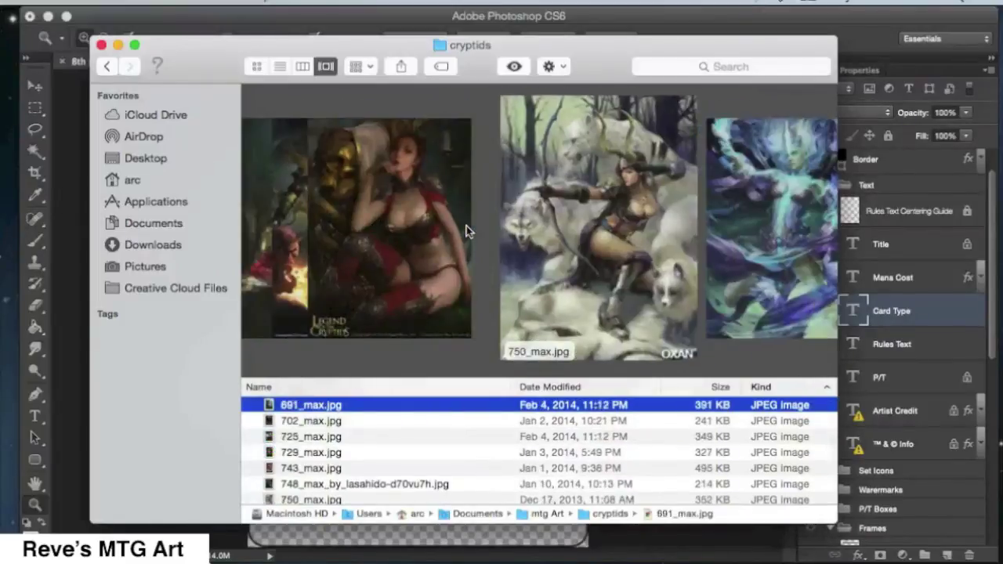
scroll(466, 229, left, 5)
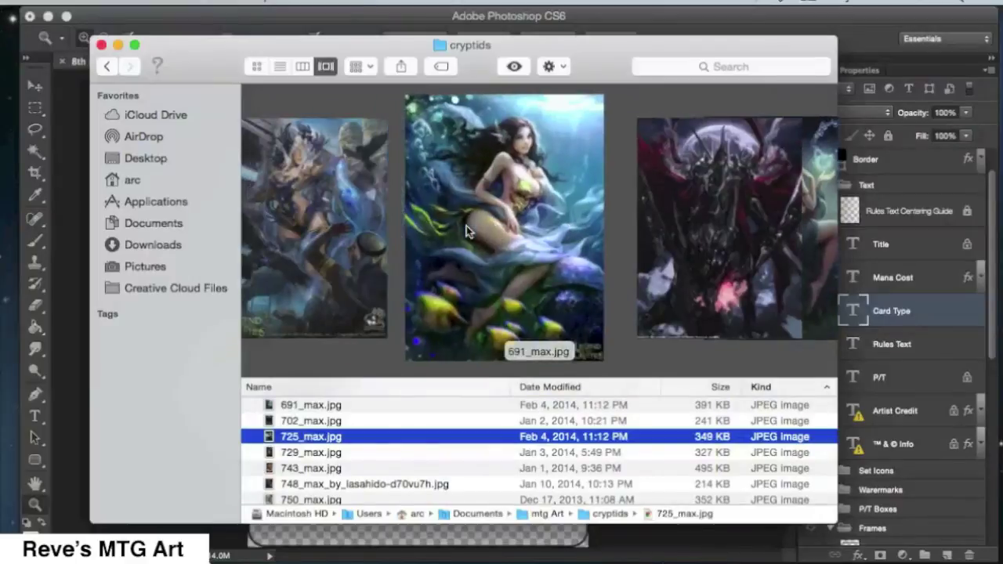
scroll(466, 226, left, 5)
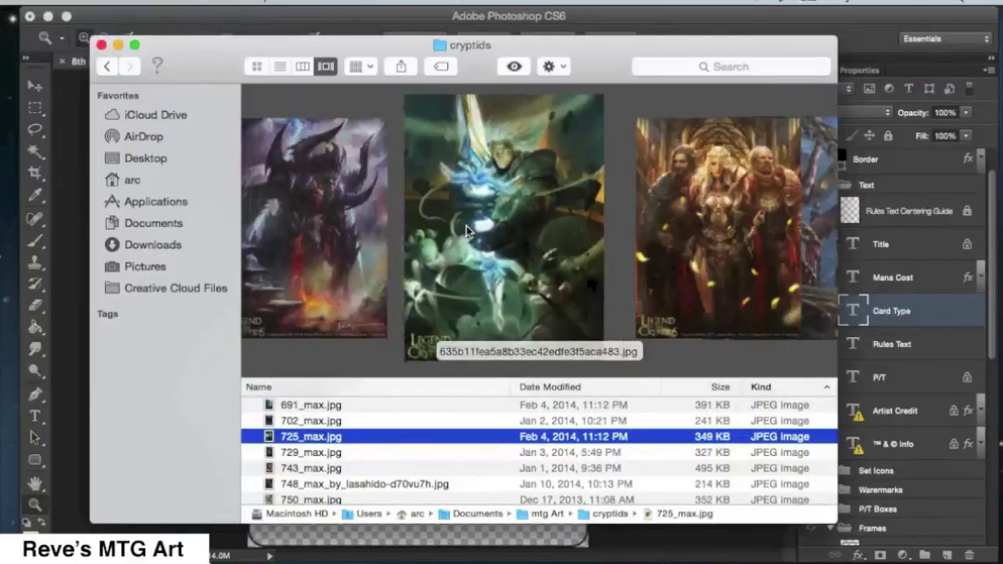
scroll(466, 227, left, 5)
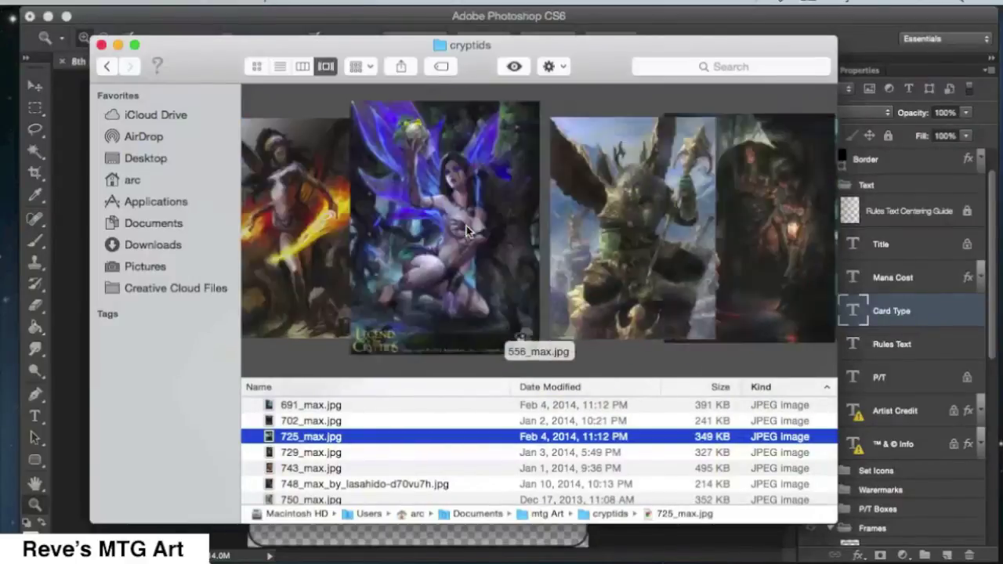
scroll(467, 230, right, 2)
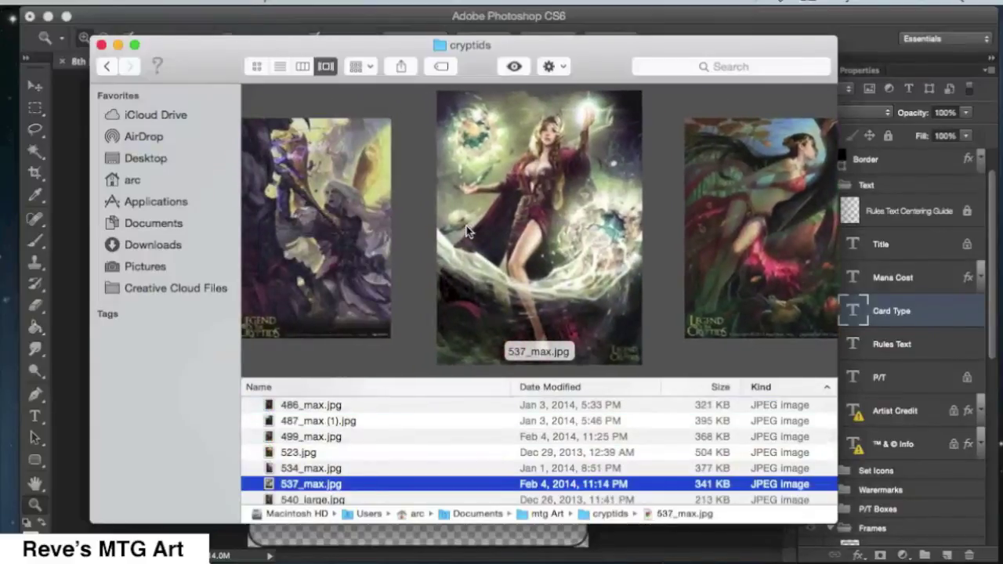
Move the folder window aside and select the 451_max.jpg artwork
drag(593, 58, 693, 115)
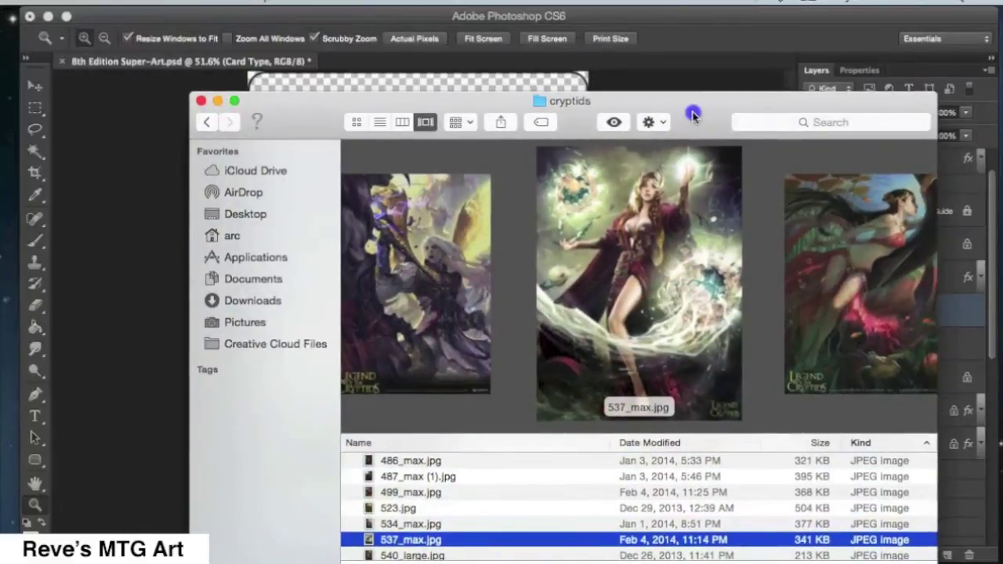
scroll(643, 212, left, 5)
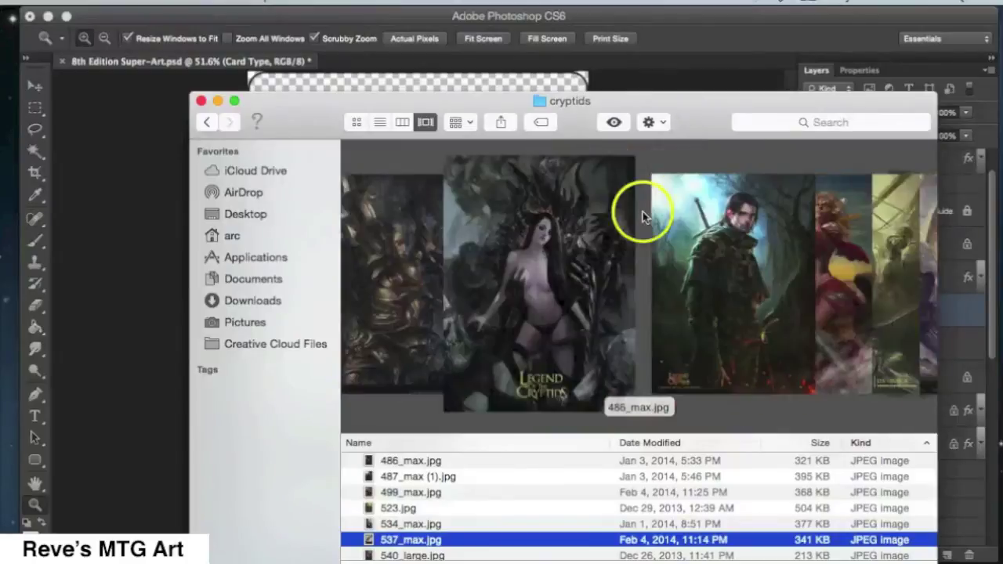
scroll(658, 202, left, 1)
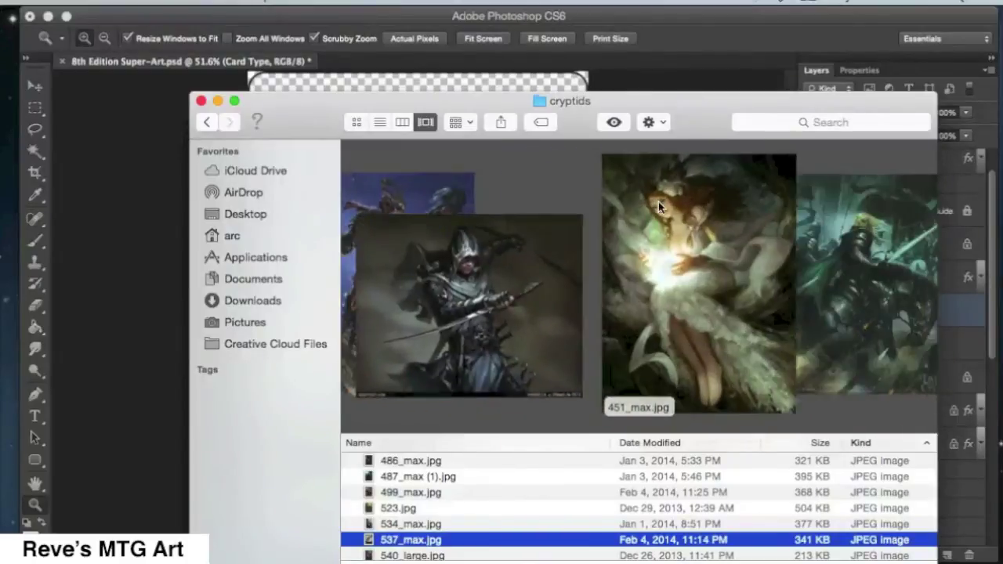
click(661, 156)
Drop 451_max.jpg onto the card and scale it to about 103% to cover it
drag(698, 123, 892, 278)
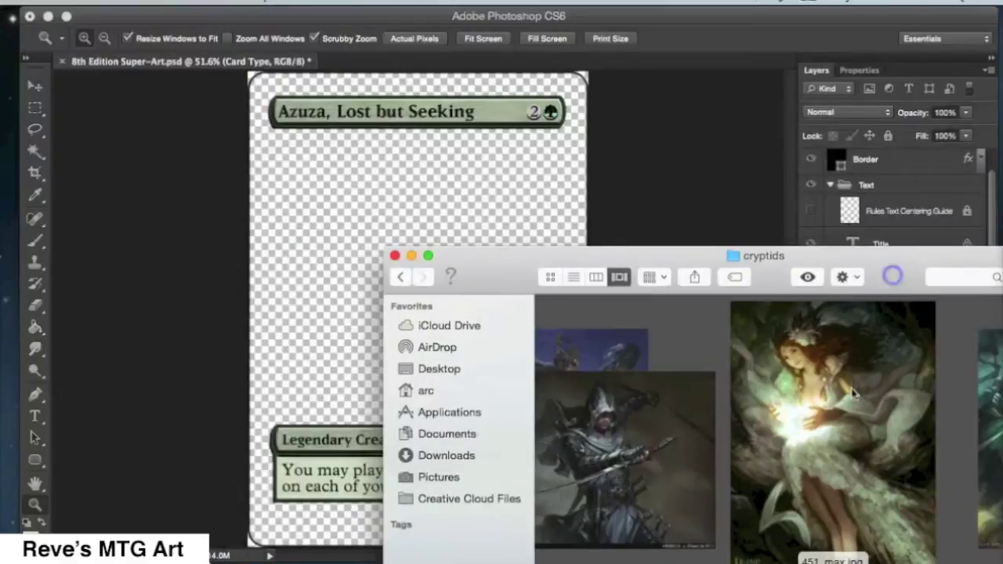
drag(852, 398, 456, 205)
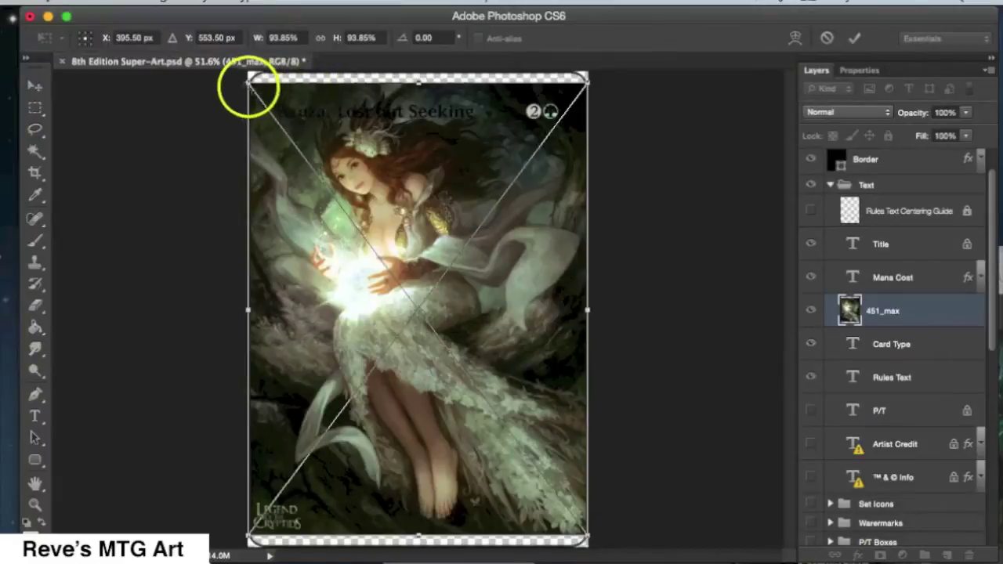
drag(248, 82, 233, 60)
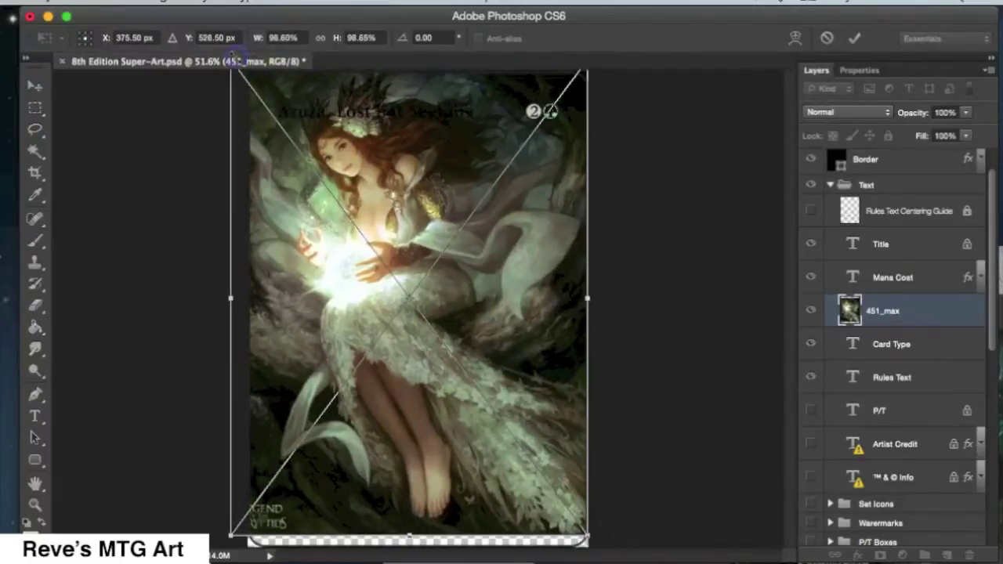
drag(586, 537, 597, 555)
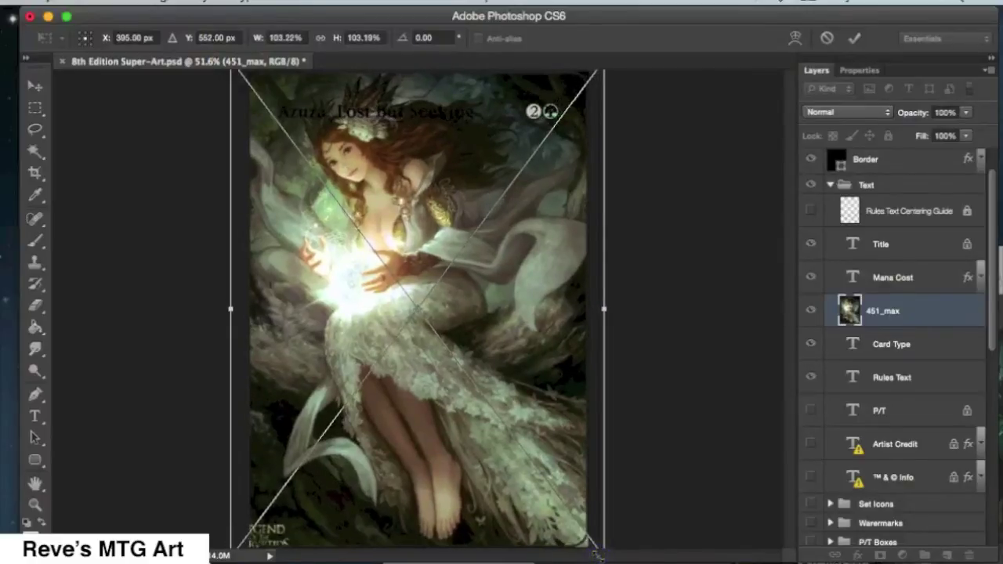
key(Return)
key(z)
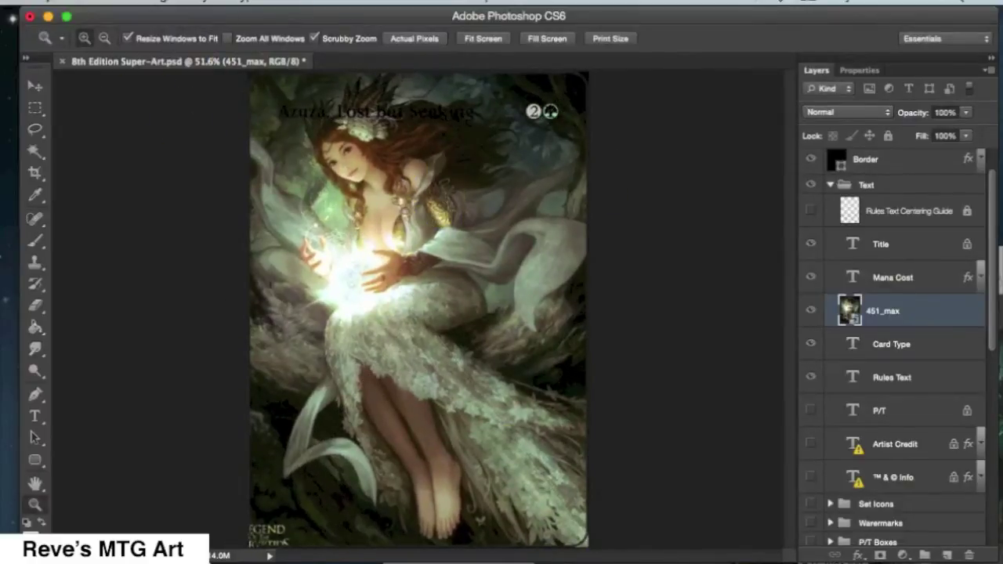
Move the 451_max layer into the Illustrations group, behind the frame and text
scroll(933, 327, down, 3)
drag(922, 201, 918, 457)
scroll(918, 460, down, 6)
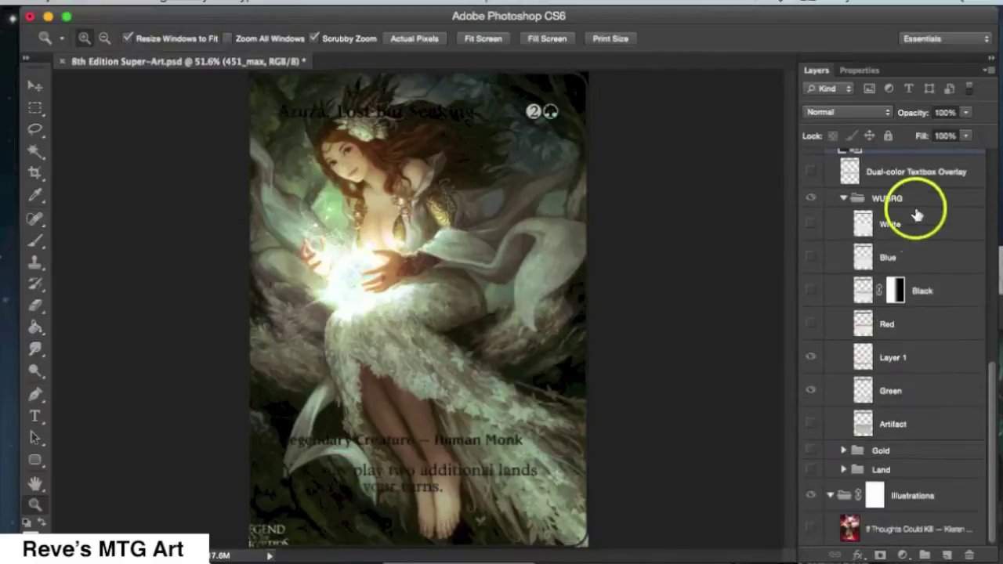
scroll(925, 188, up, 1)
drag(917, 157, 911, 533)
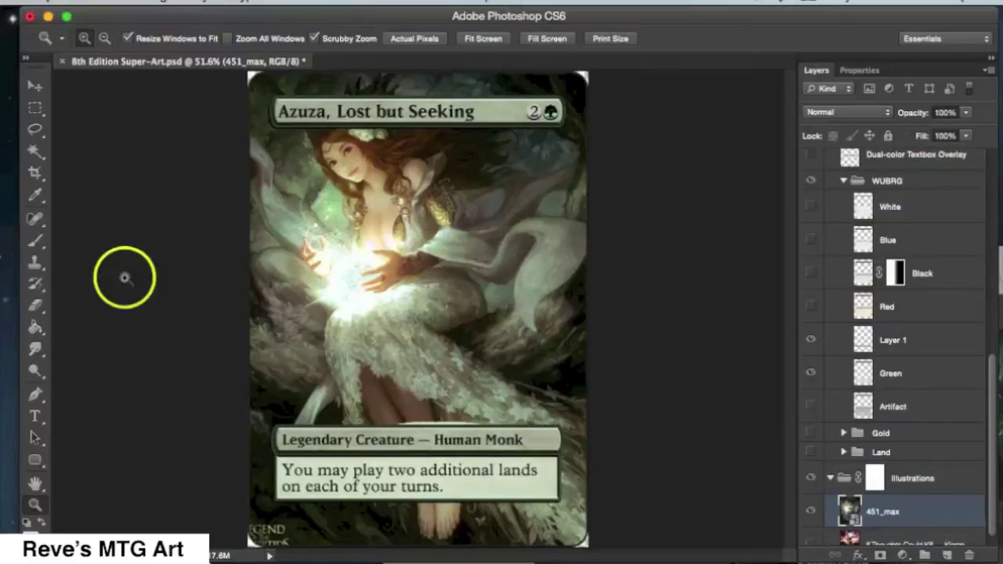
Select the 451_max layer and nudge the artwork slightly down on the card
click(38, 307)
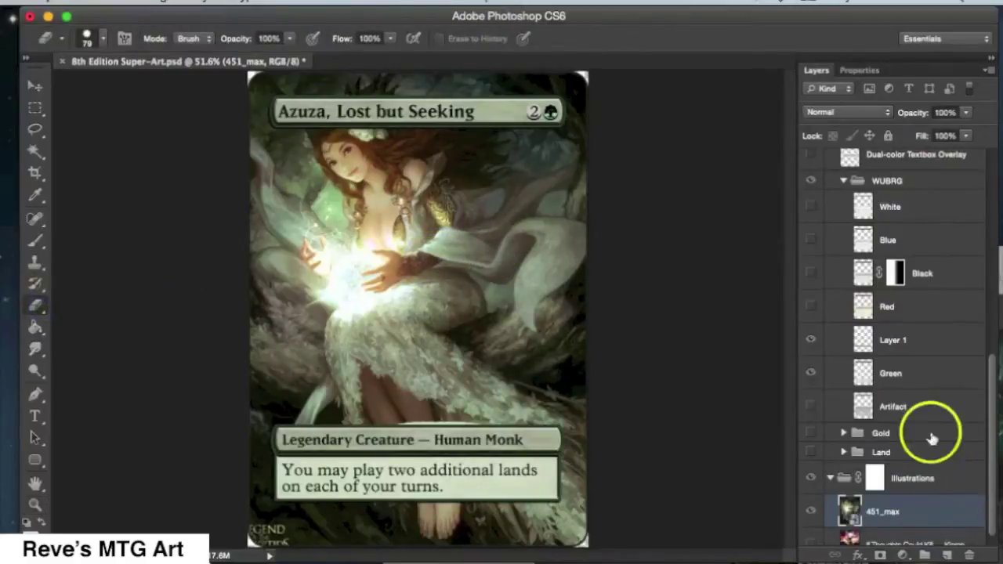
click(905, 373)
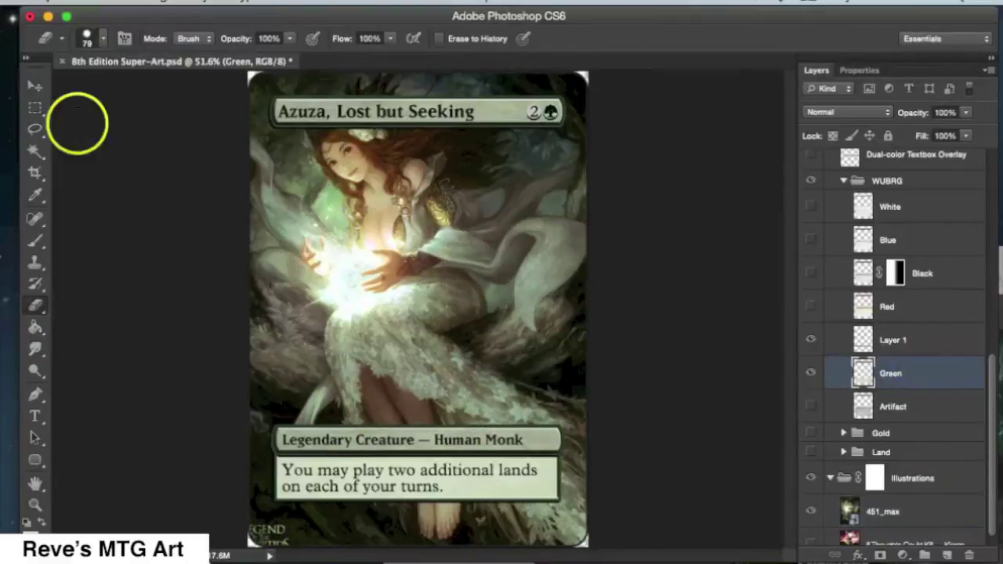
click(36, 89)
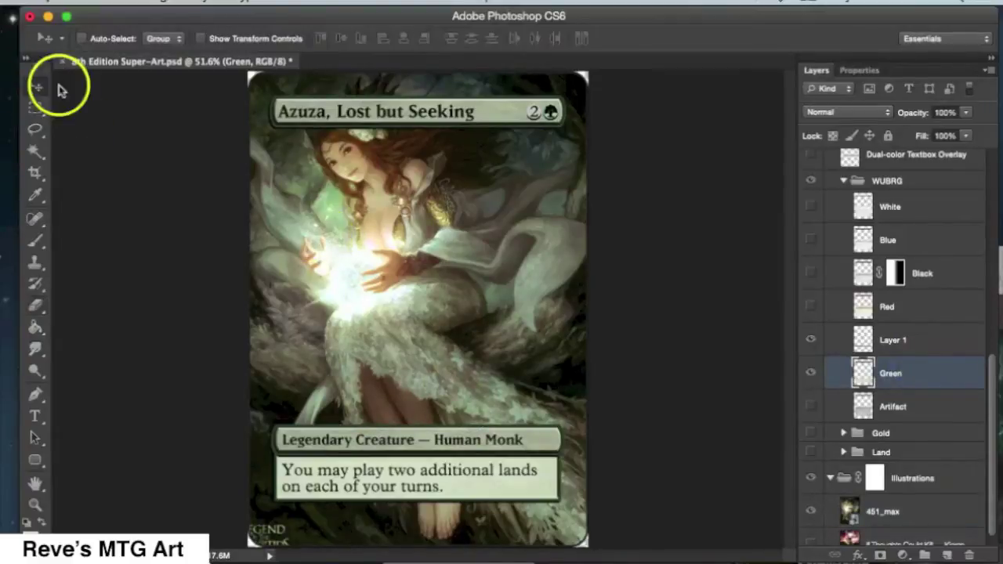
click(434, 173)
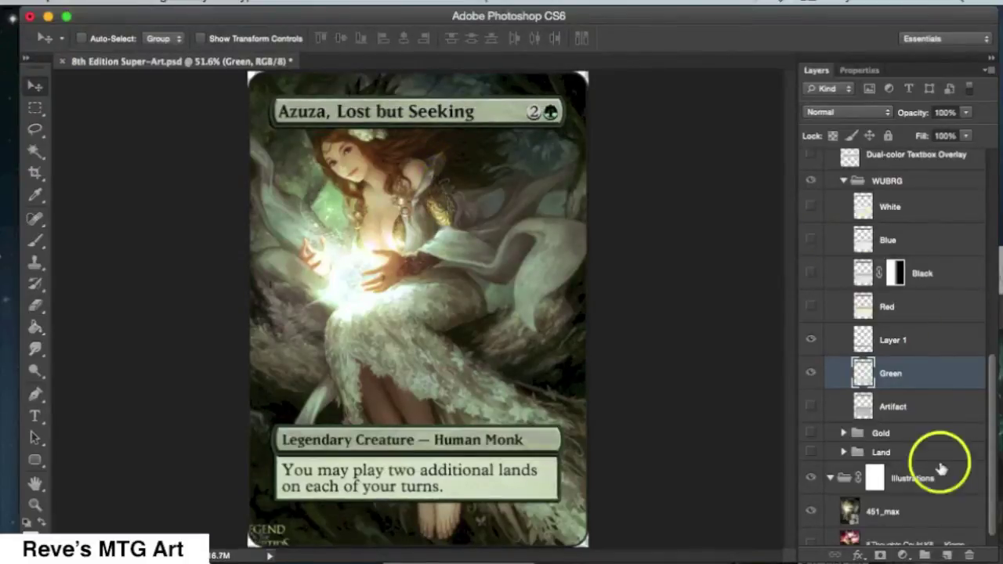
click(900, 517)
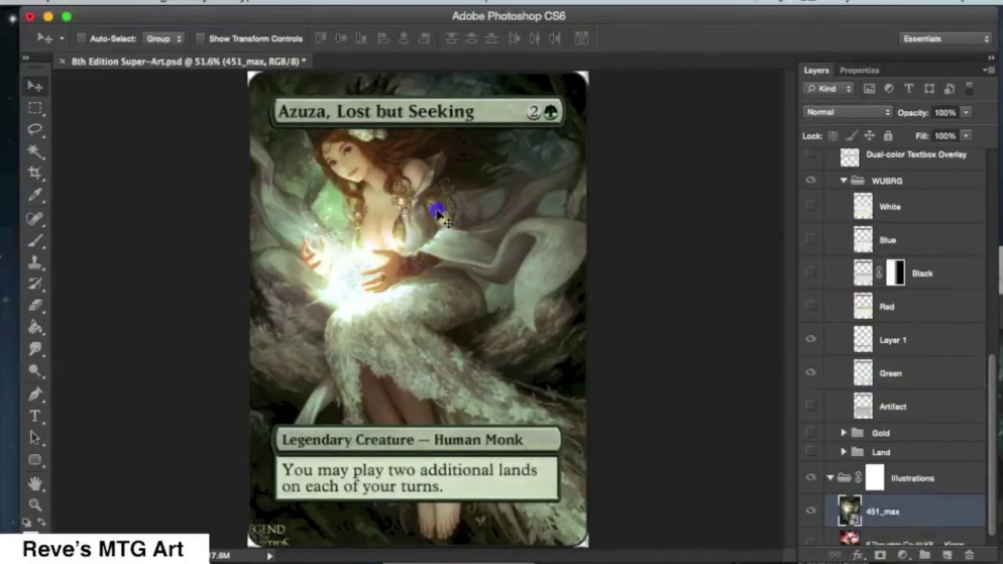
drag(440, 216, 439, 221)
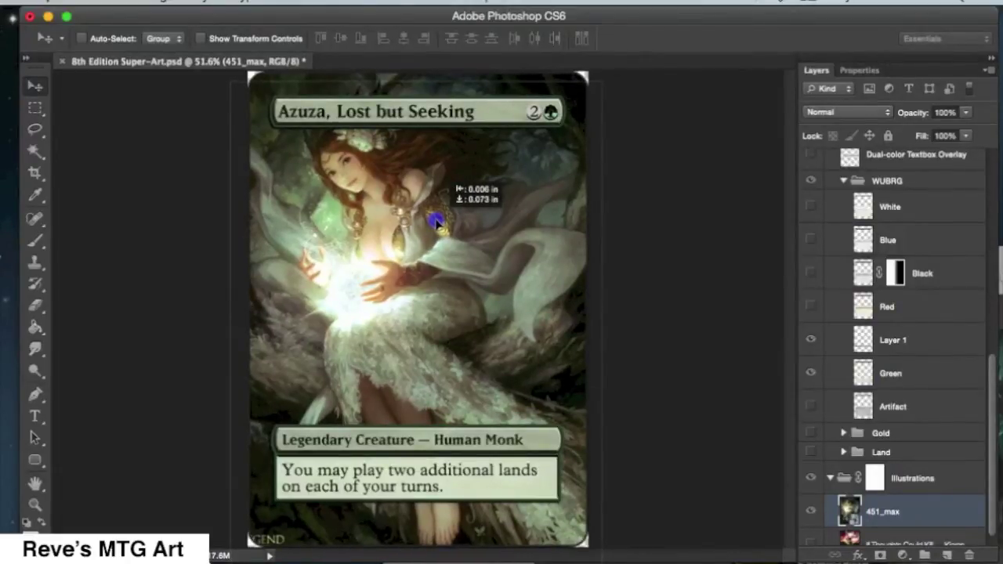
drag(437, 222, 436, 223)
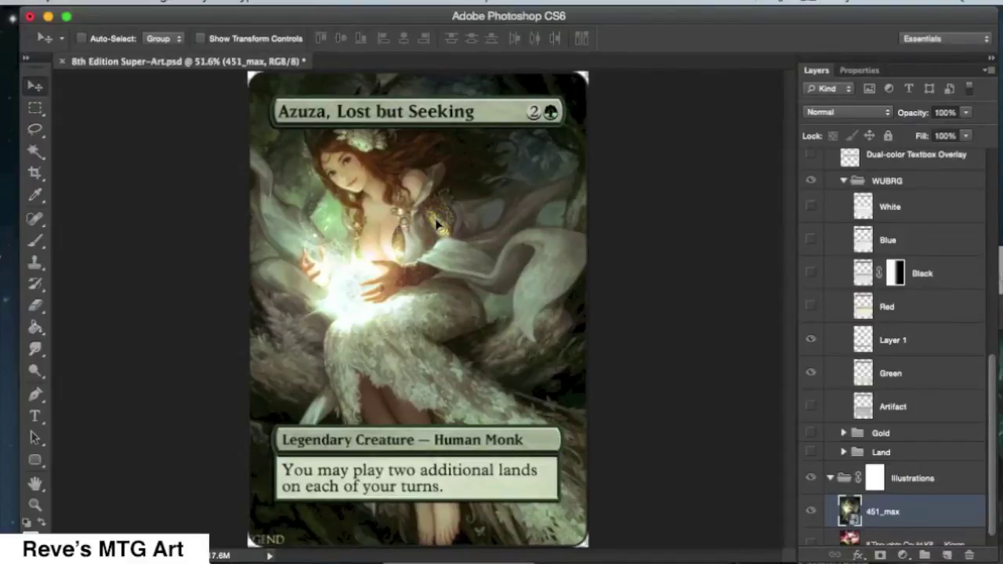
drag(387, 164, 387, 163)
Look through the Image > Adjustments list, then close it without choosing anything
click(169, 2)
click(182, 48)
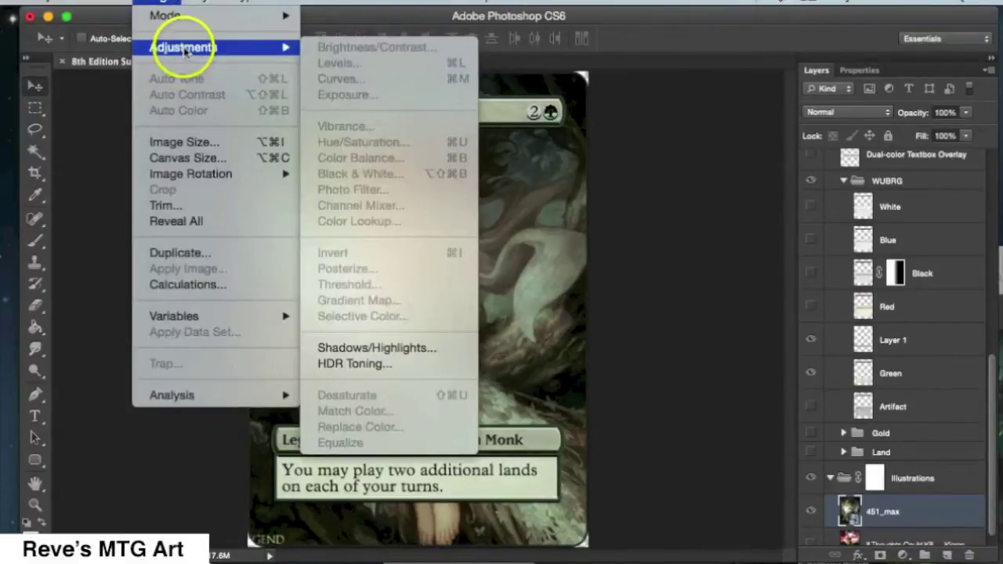
click(423, 174)
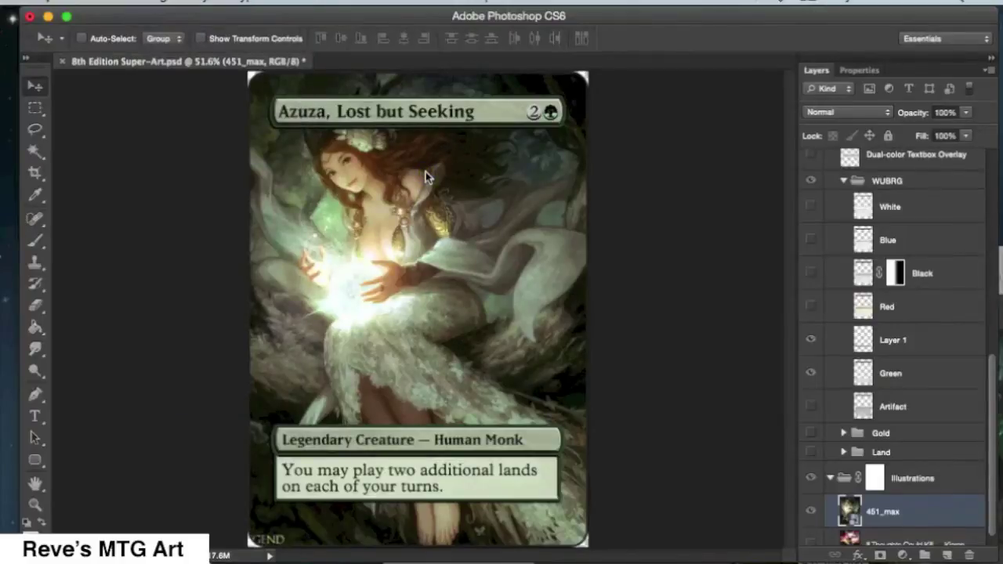
Zoom to 400% on the bottom-left lettering and try the Clone Stamp over it
click(35, 504)
drag(267, 537, 280, 539)
click(314, 477)
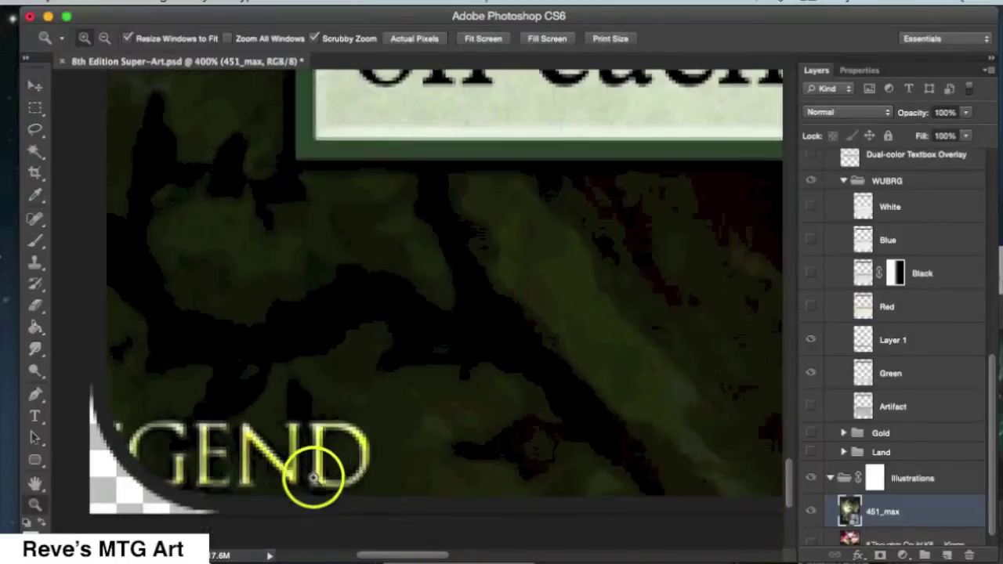
click(36, 259)
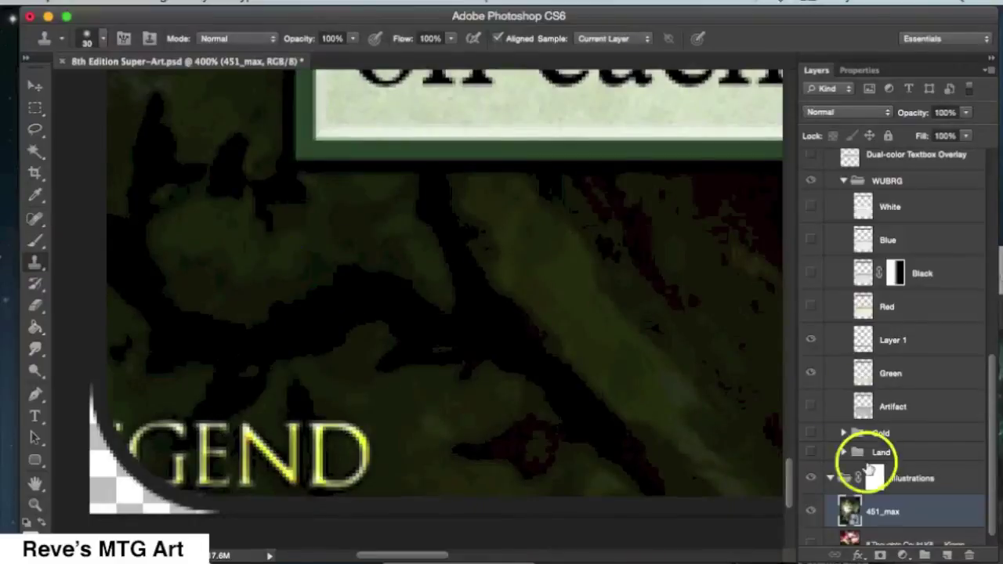
click(413, 421)
Set a foliage clone source, rasterize the artwork, and clone away the last letter
key(Return)
click(371, 454)
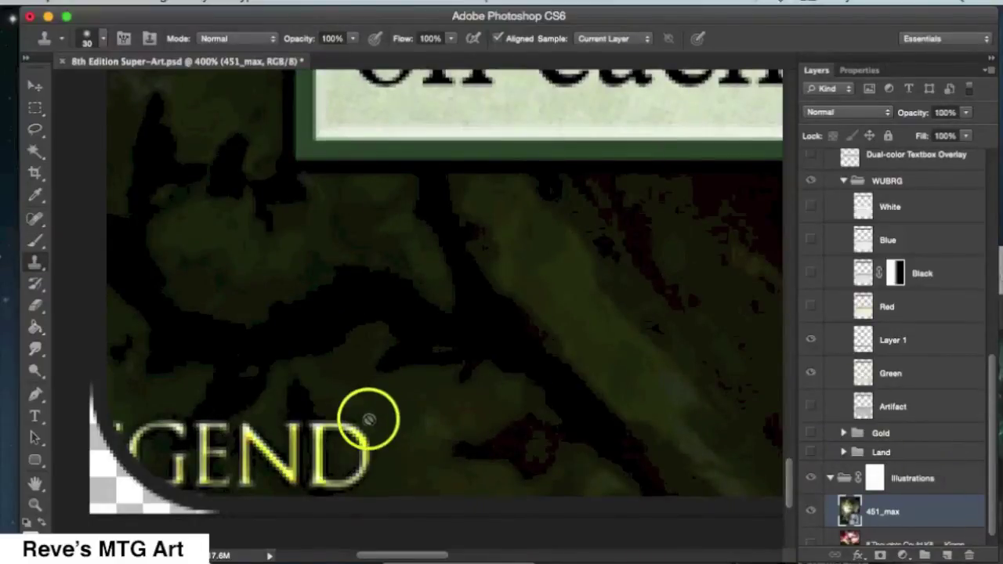
click(418, 376)
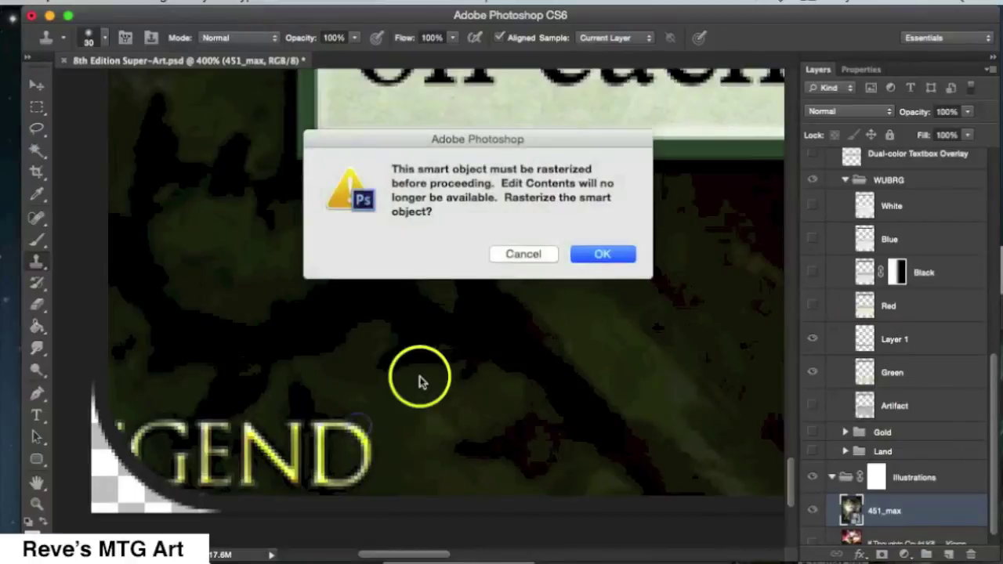
key(Return)
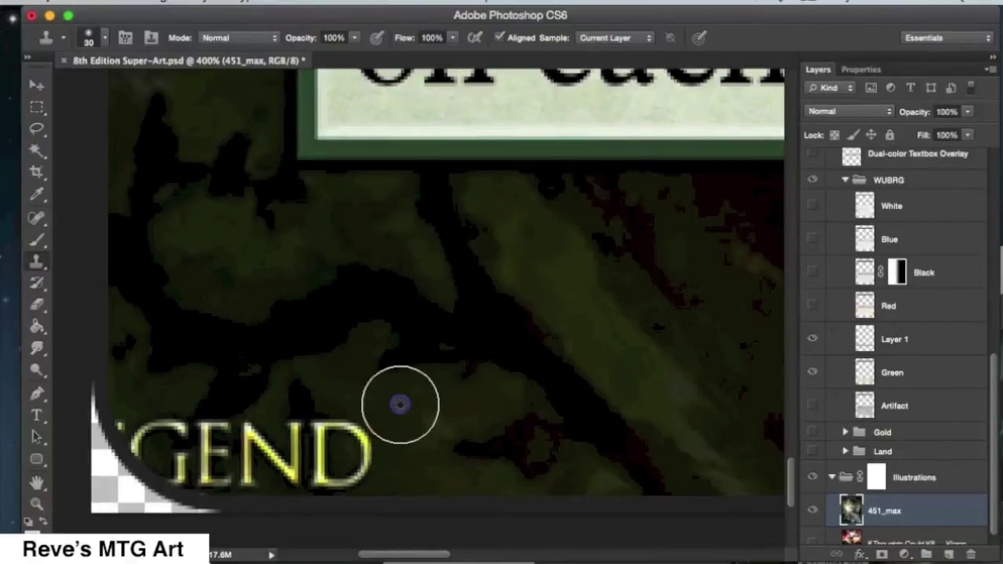
click(368, 451)
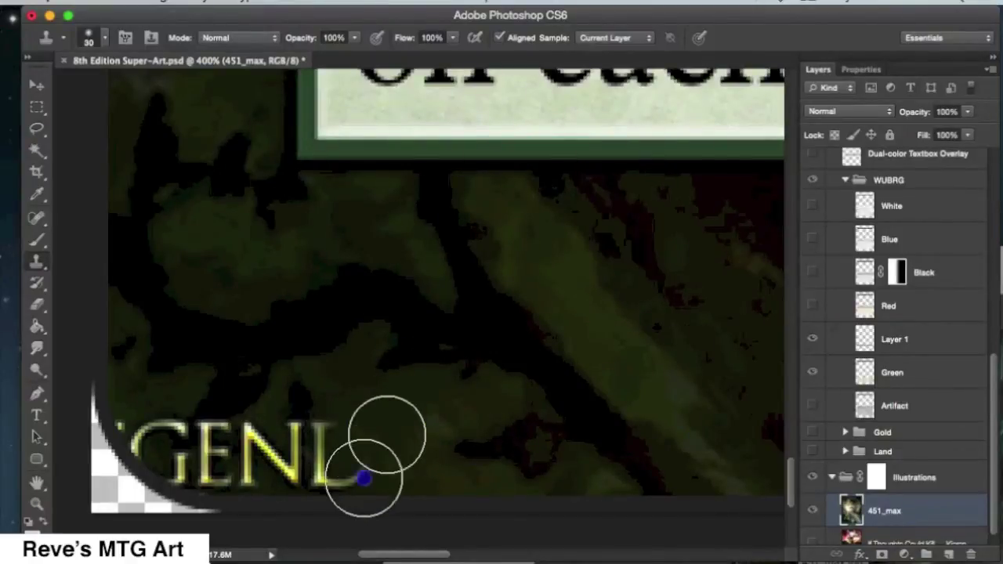
click(316, 424)
click(347, 466)
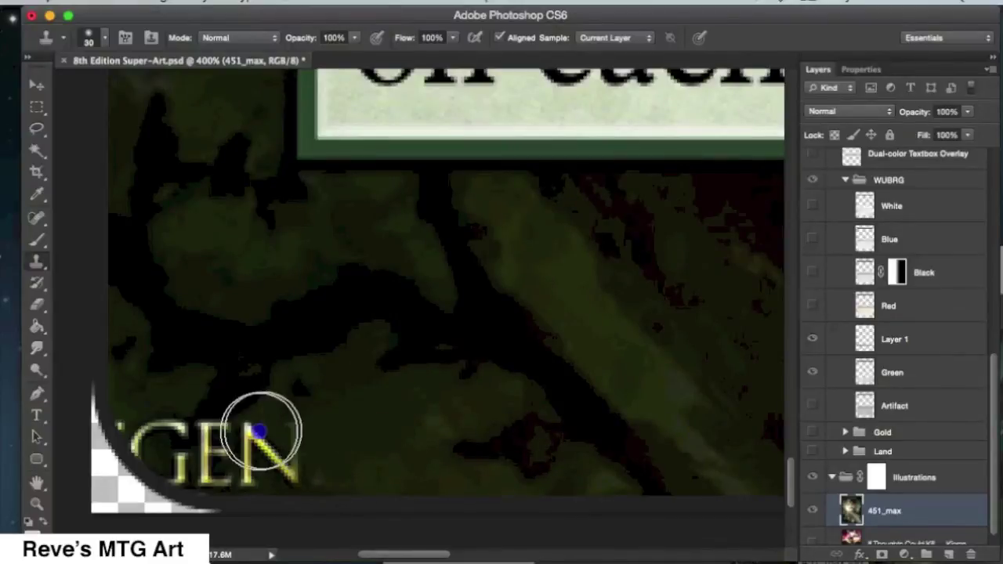
Clone foliage over the third, second and remaining faded letters
click(276, 479)
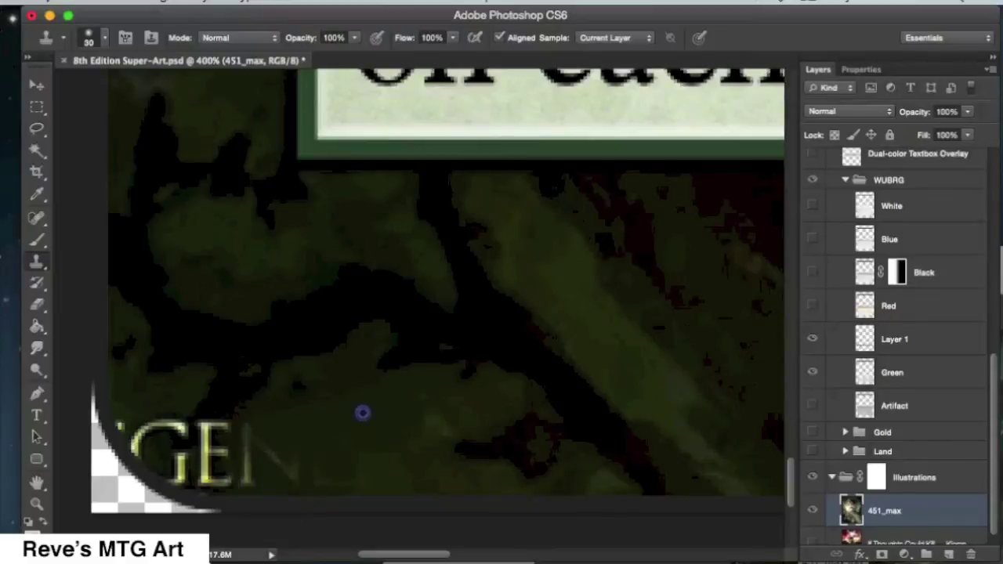
click(266, 455)
click(238, 436)
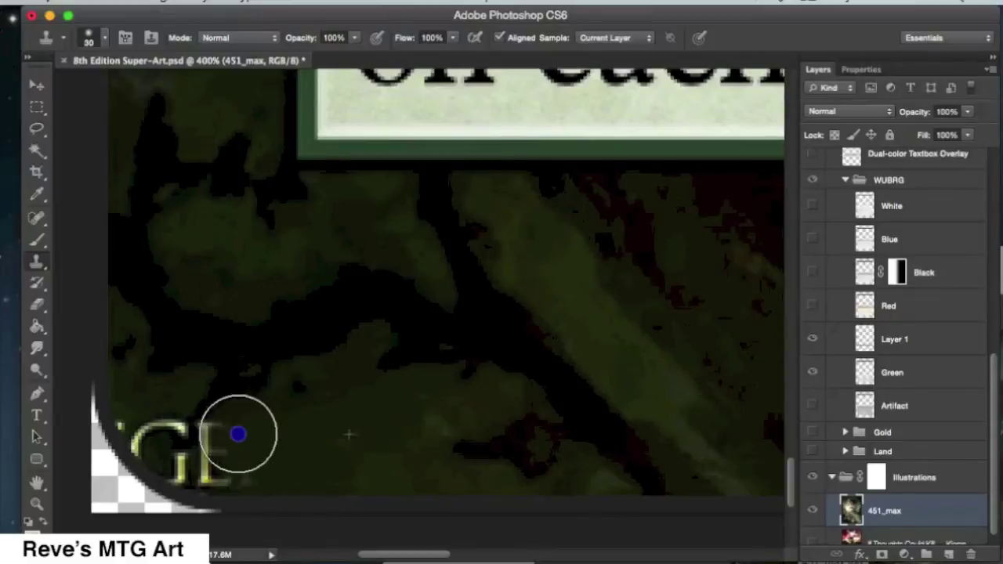
click(215, 376)
click(189, 467)
click(199, 434)
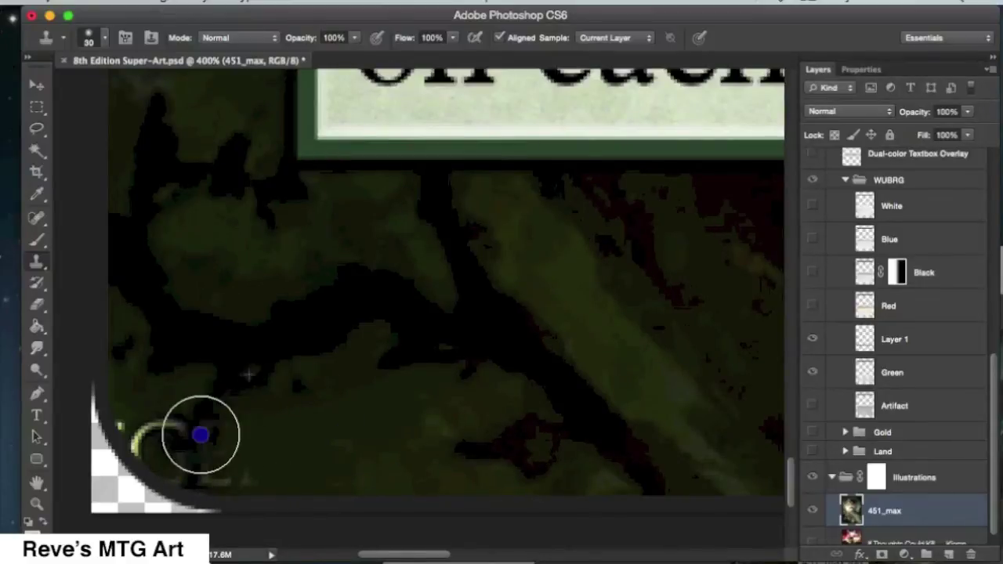
click(260, 361)
click(217, 469)
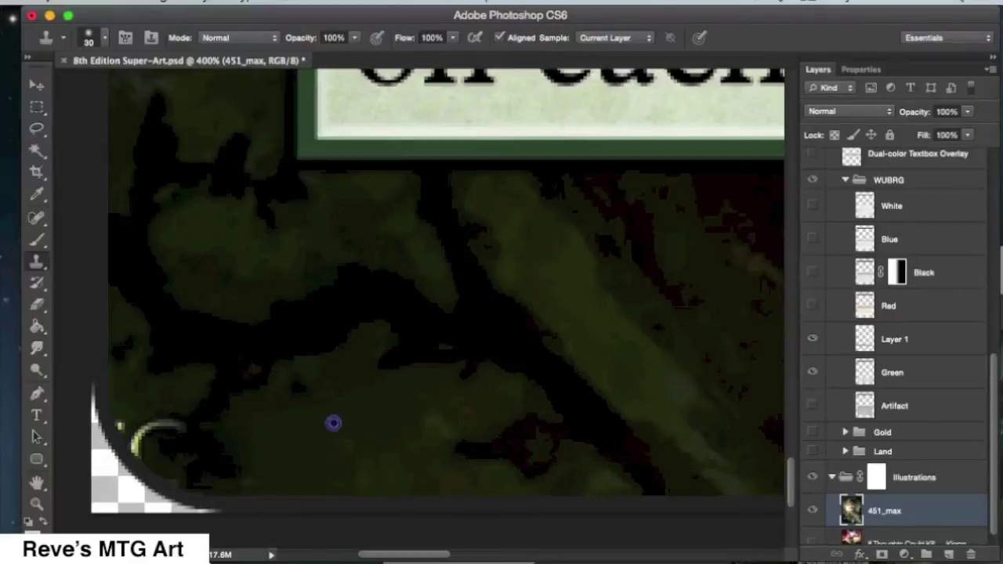
Clean up the curved yellow remnant and blend the bottom-left corner with the foliage
click(150, 426)
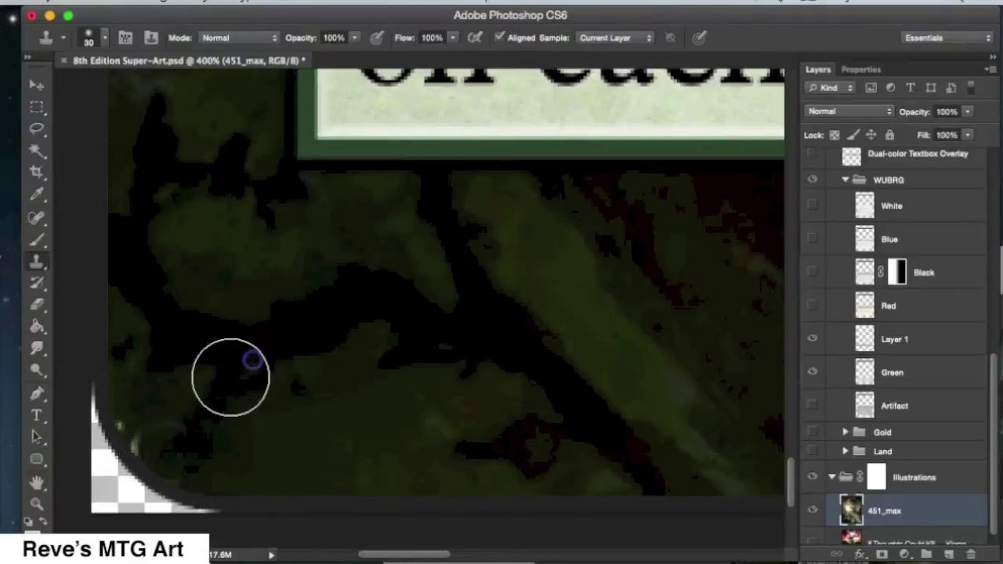
click(123, 432)
click(212, 426)
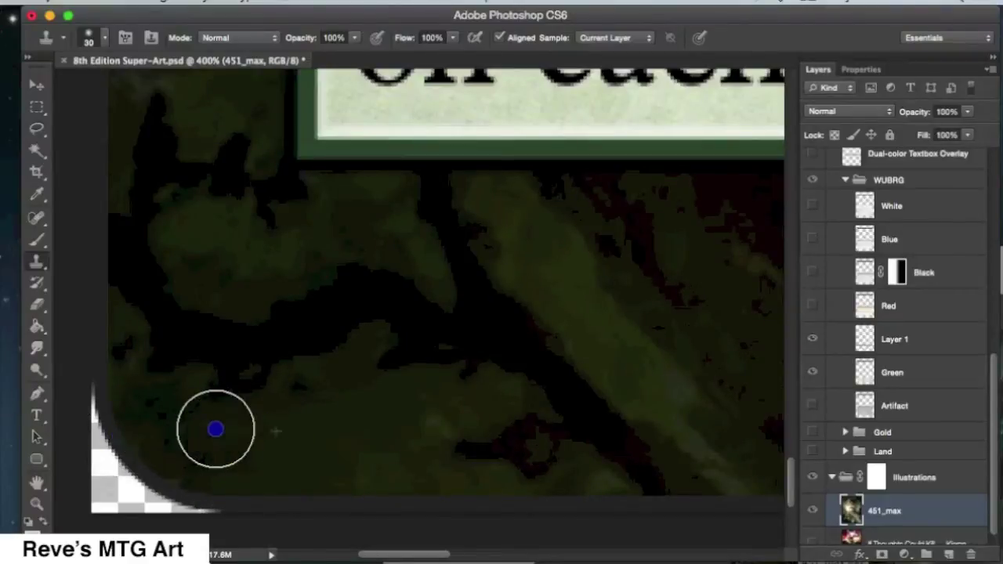
click(291, 430)
click(123, 459)
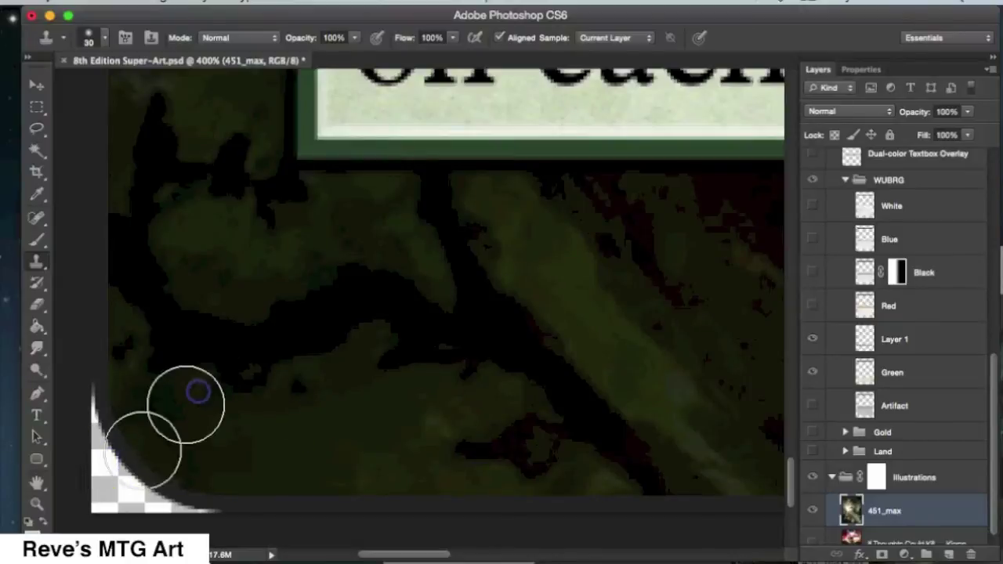
click(195, 463)
click(190, 363)
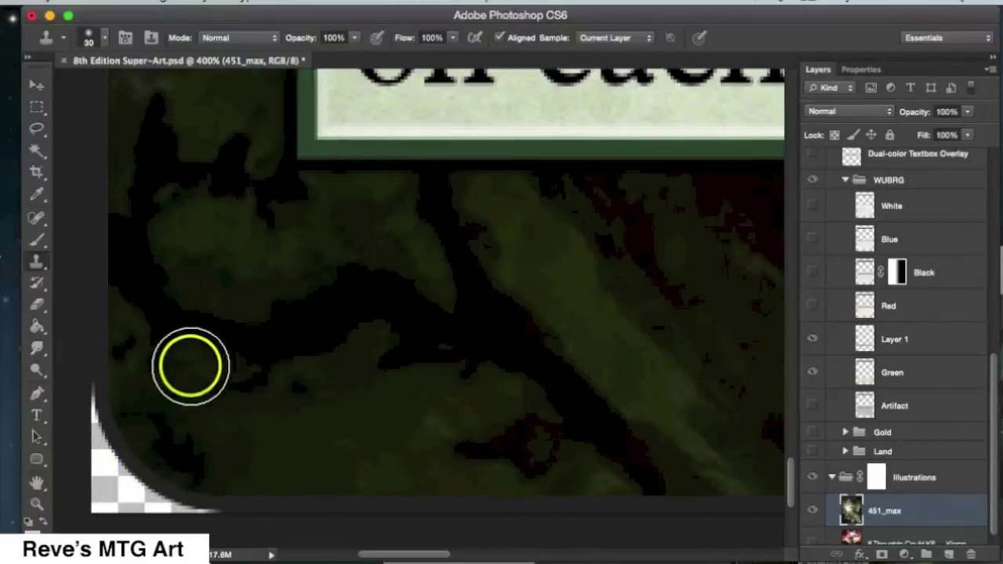
click(188, 381)
click(44, 505)
Fit the card on screen, then zoom in on the title
right_click(332, 336)
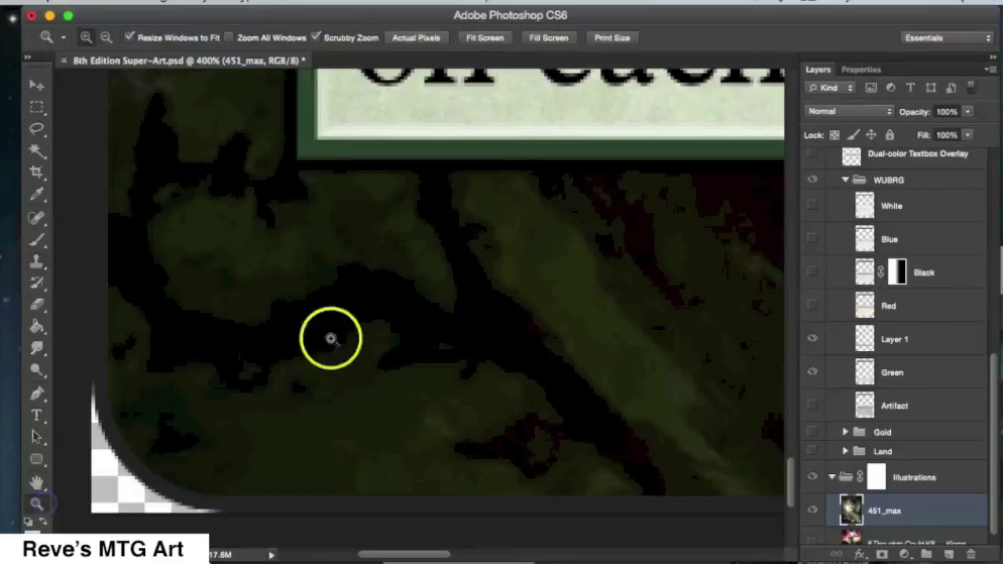
click(353, 346)
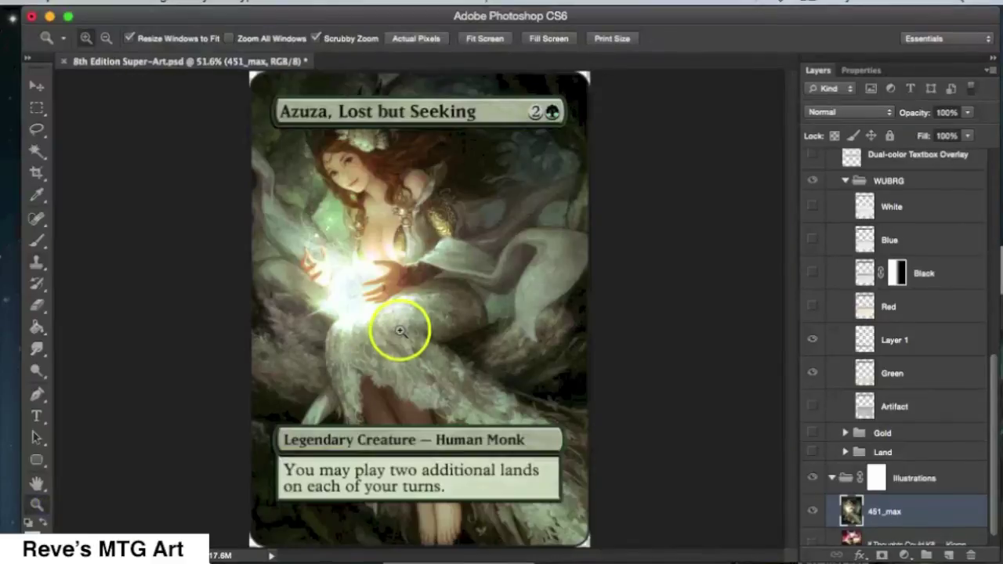
click(348, 135)
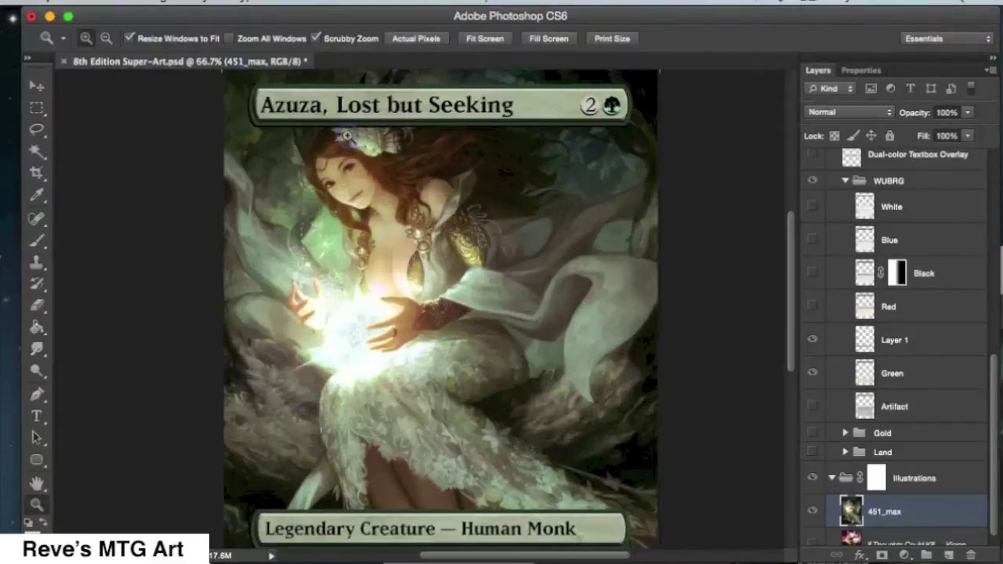
click(347, 135)
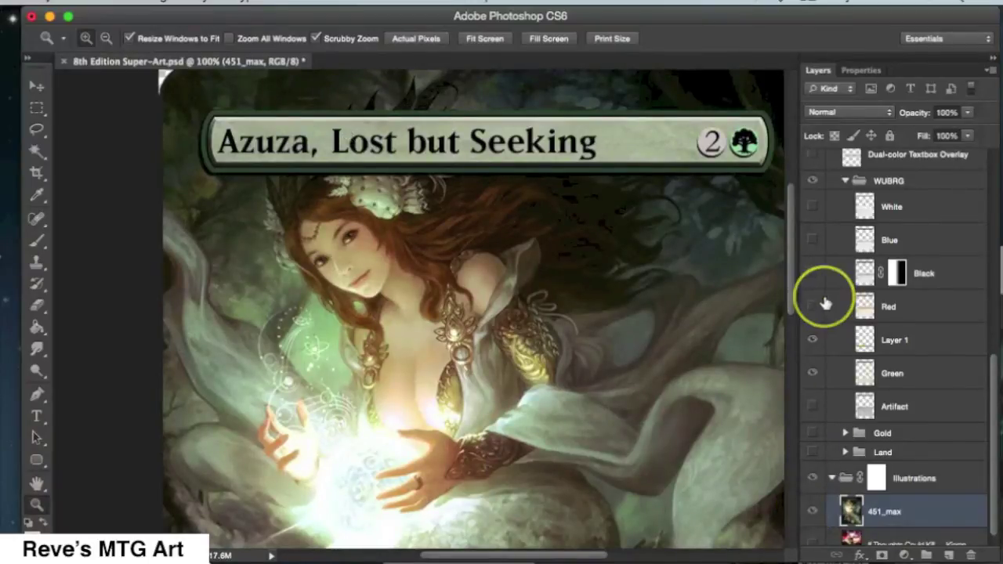
scroll(830, 303, up, 5)
scroll(823, 298, up, 1)
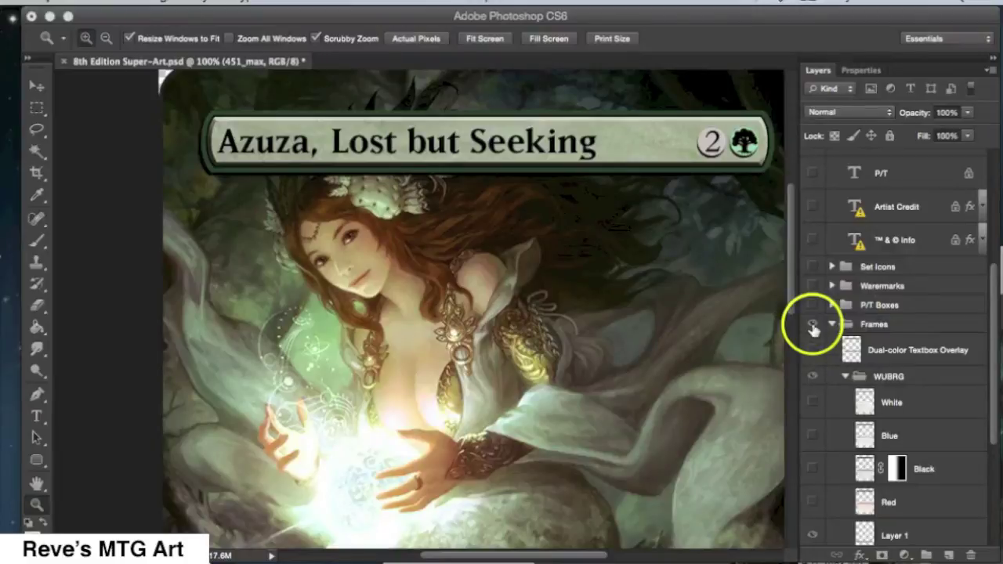
Hide the Frames group and zoom to 400% on the woman's headdress
click(814, 330)
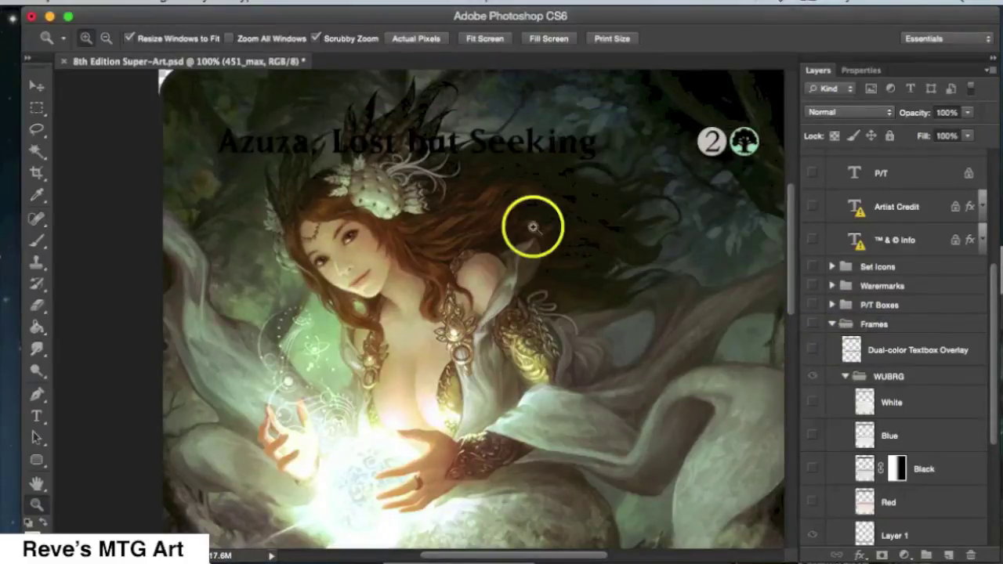
click(347, 176)
click(345, 179)
click(345, 177)
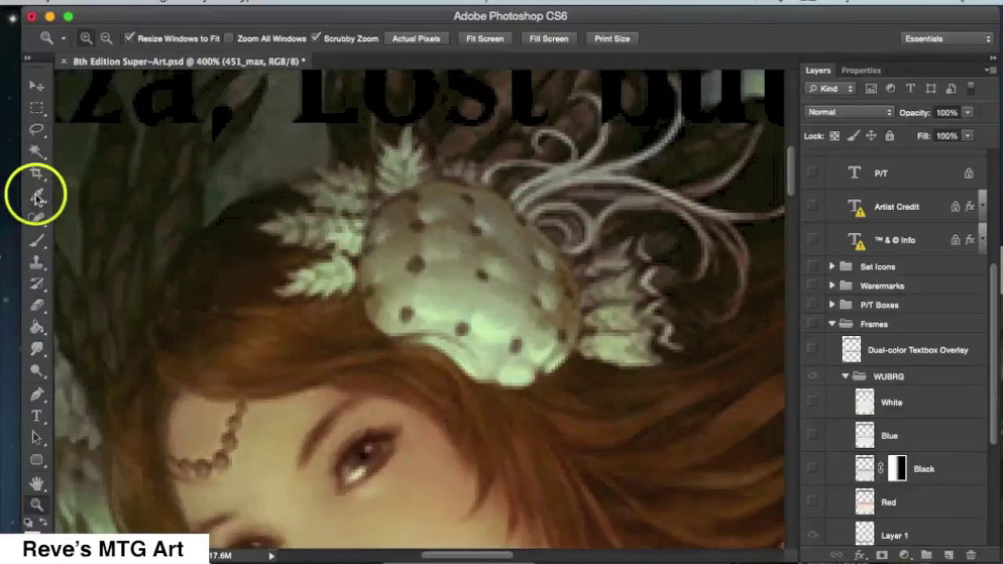
Lasso around the woman's head and headdress
click(36, 134)
scroll(833, 381, down, 5)
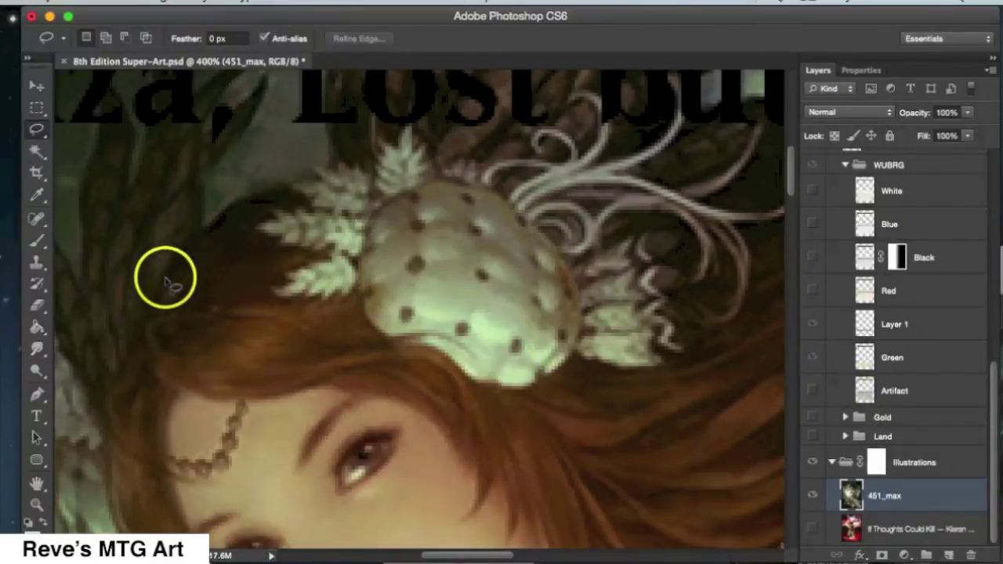
drag(166, 276, 166, 276)
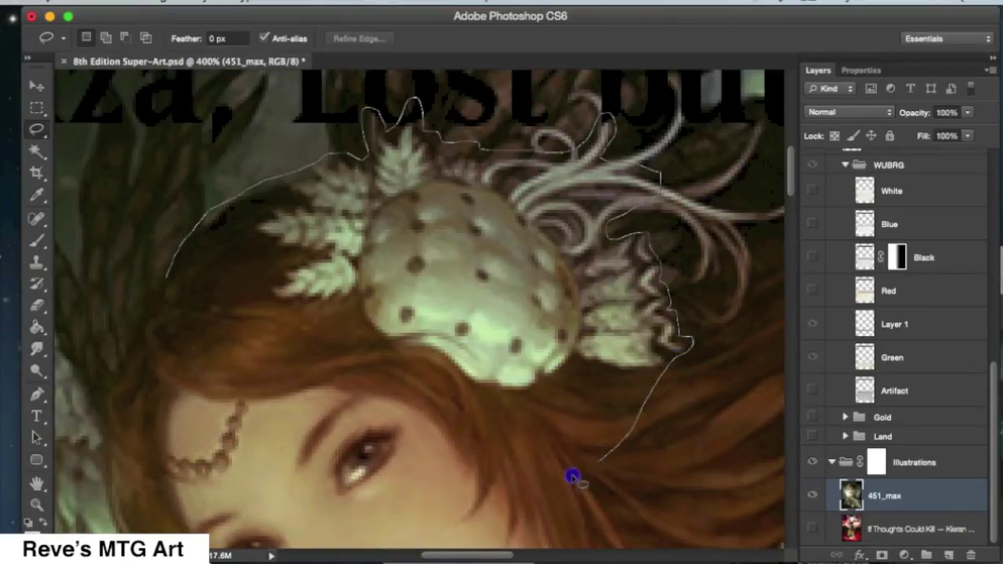
mouse_move(573, 476)
mouse_down()
mouse_move(285, 467)
mouse_move(105, 375)
mouse_move(125, 274)
mouse_move(182, 250)
mouse_up()
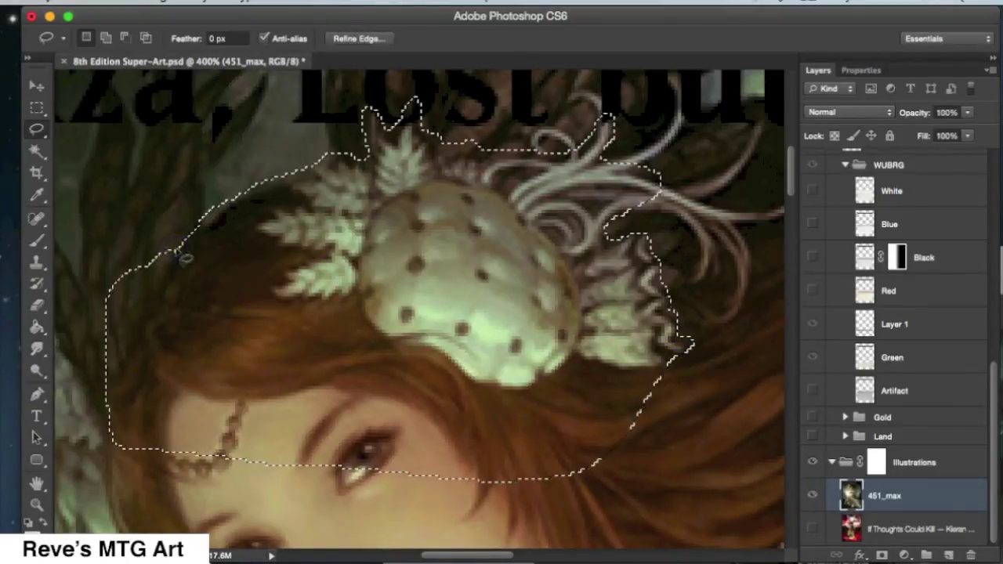
Show the Frames group again, copy the selection to Layer 2, and move it above the frames
click(36, 504)
right_click(262, 364)
click(309, 371)
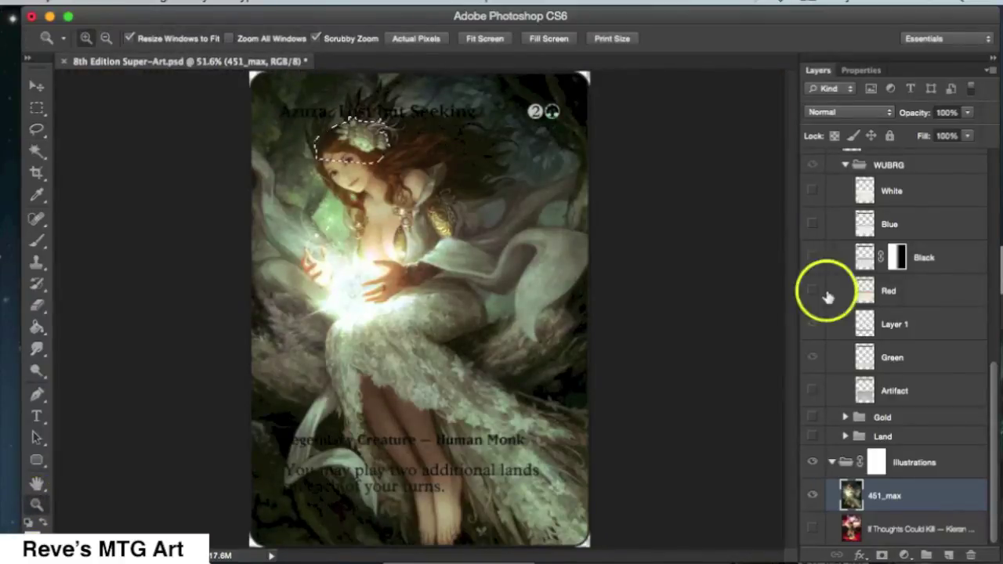
scroll(834, 255, up, 2)
scroll(834, 253, up, 2)
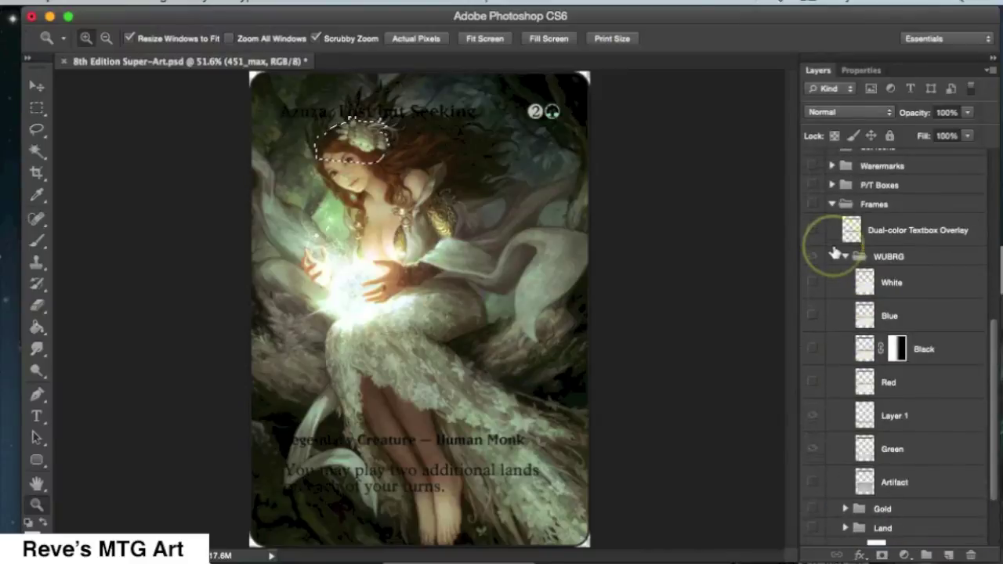
click(811, 205)
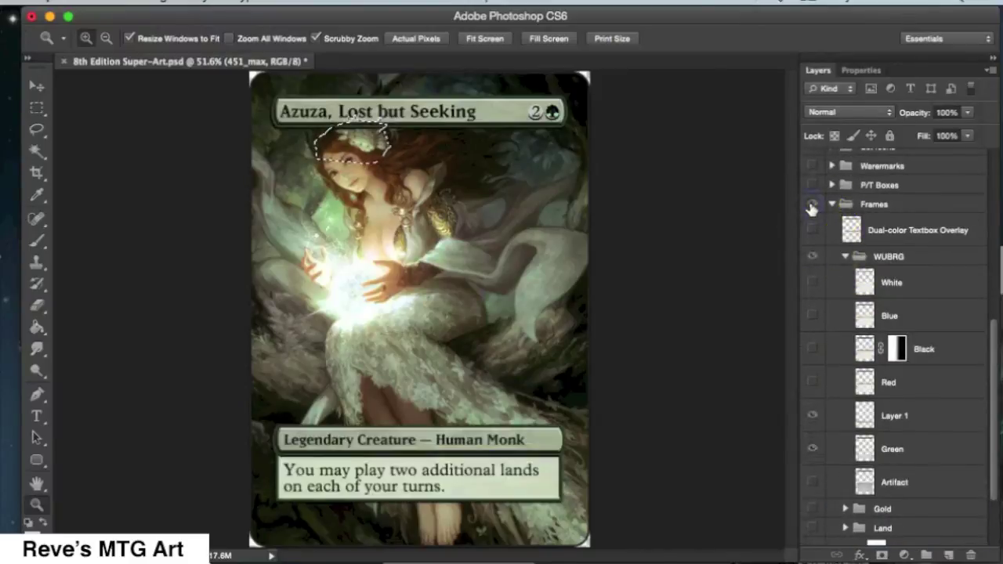
key(ctrl+d)
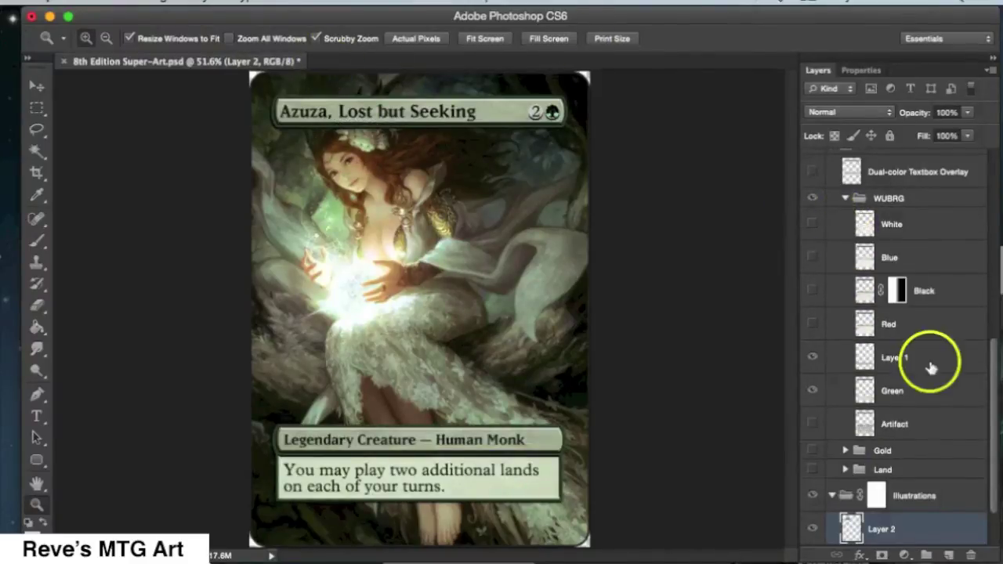
drag(906, 531, 907, 186)
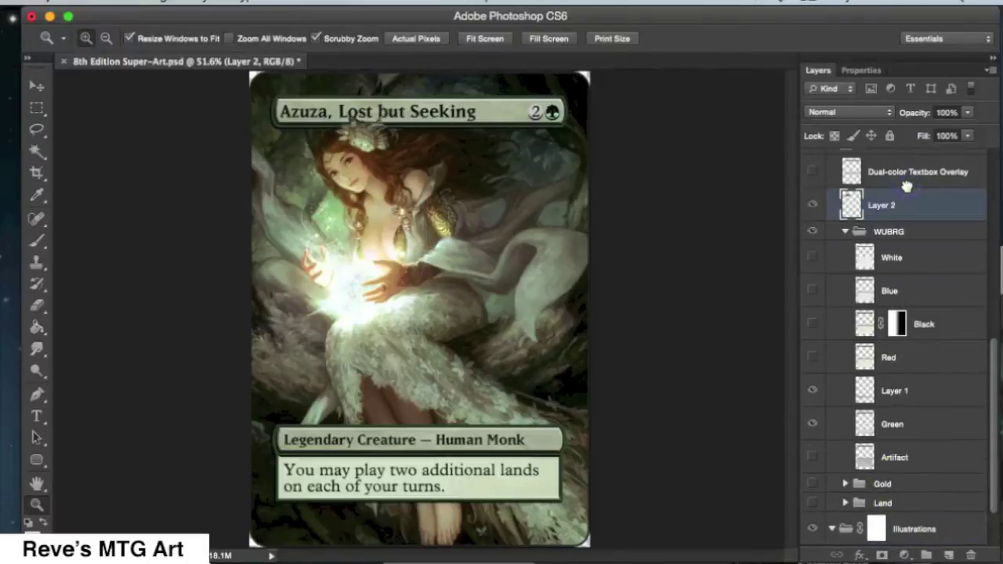
Zoom in on the headdress over the title and add a white layer mask to Layer 2
click(363, 133)
click(364, 134)
click(332, 135)
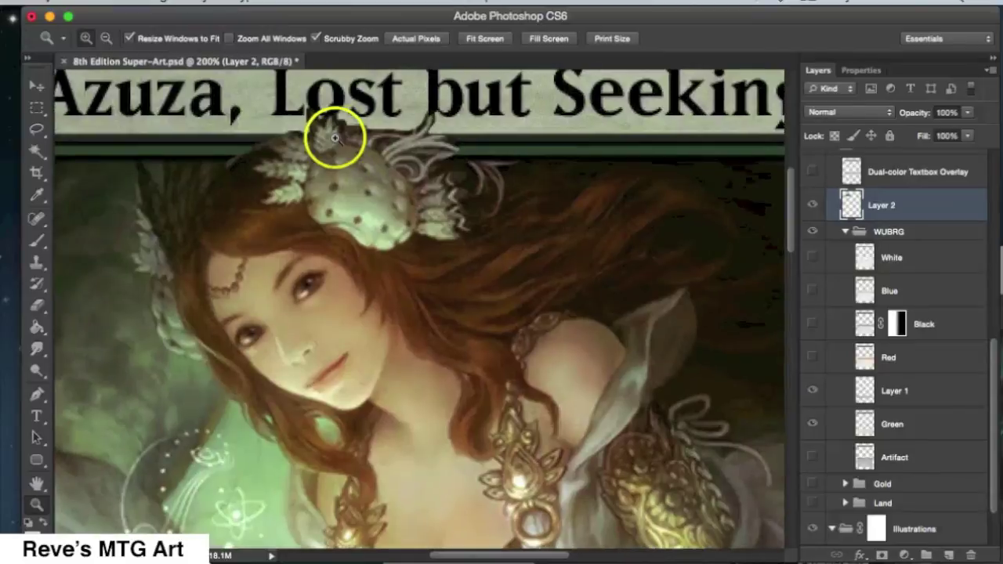
click(233, 154)
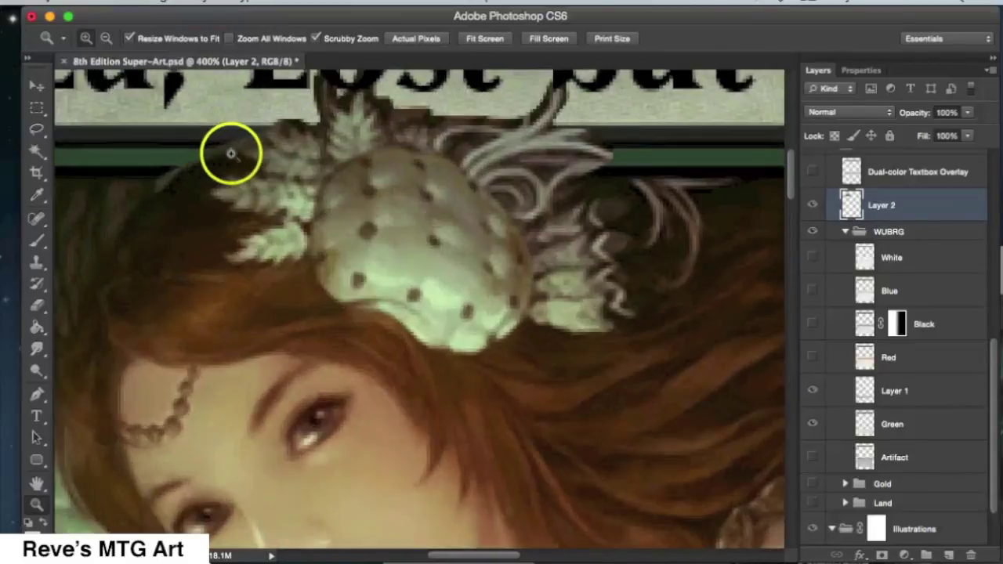
click(879, 556)
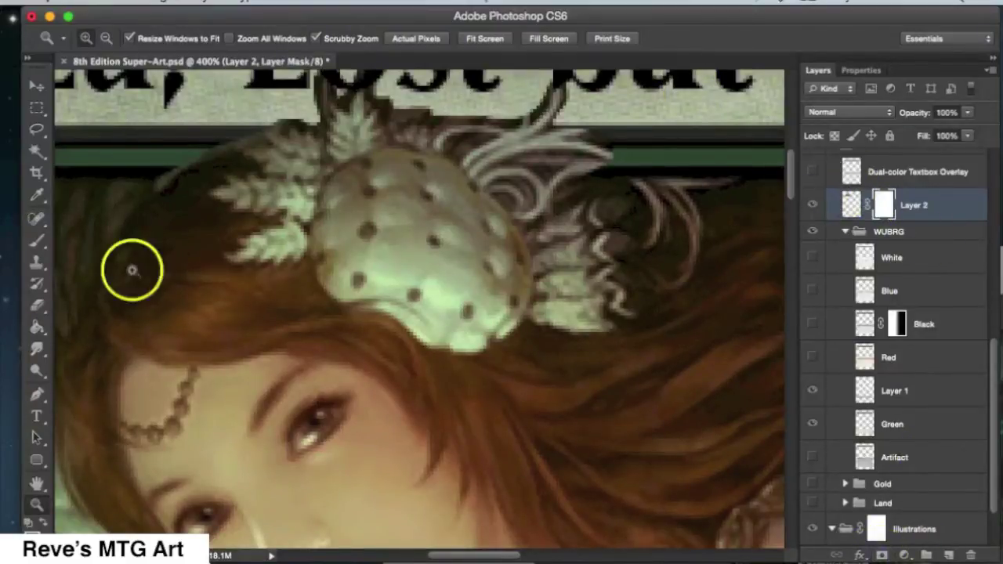
Switch to a small Brush and paint Layer 2's mask along the top of the tiara
click(36, 304)
click(35, 240)
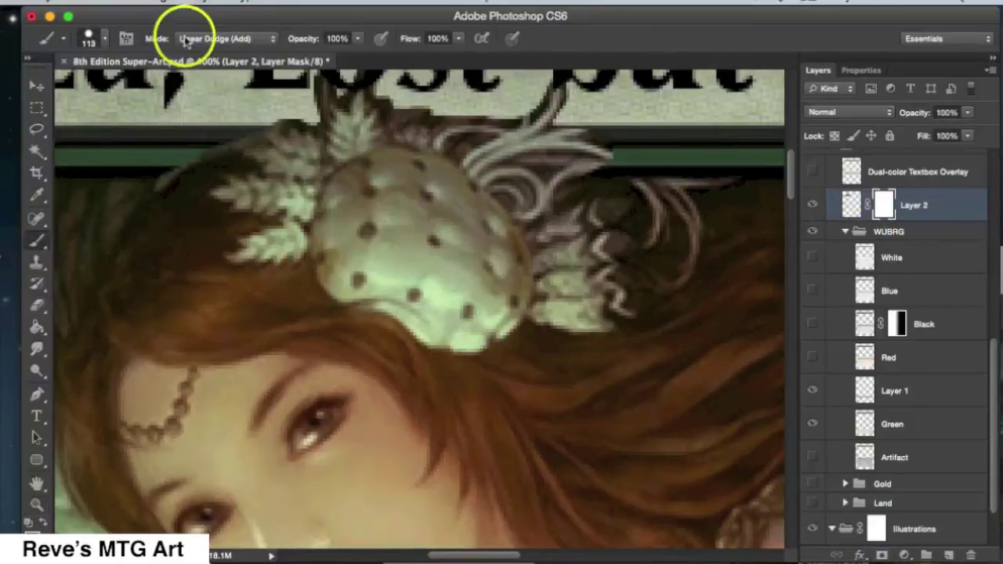
click(100, 45)
drag(90, 90, 56, 94)
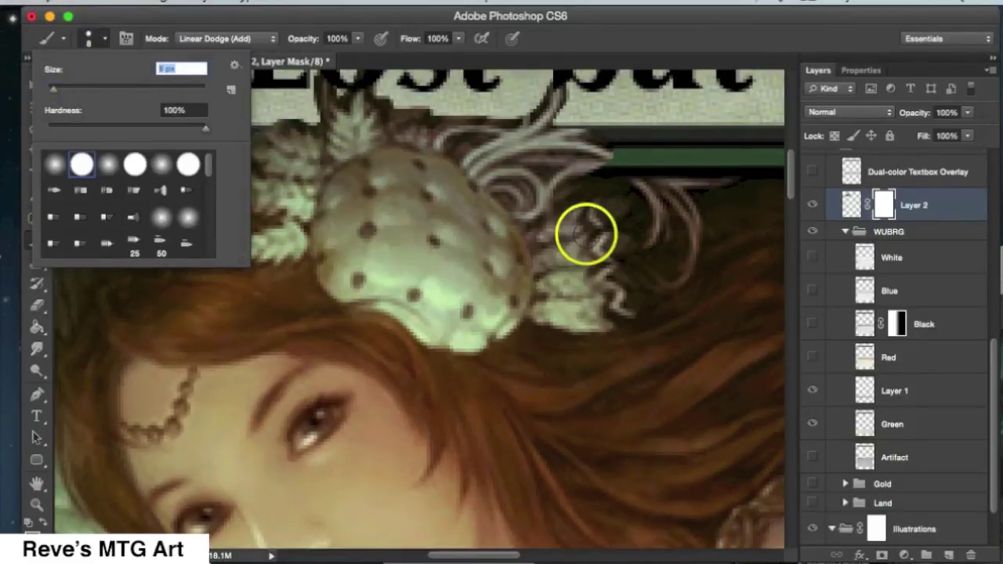
click(401, 144)
click(285, 110)
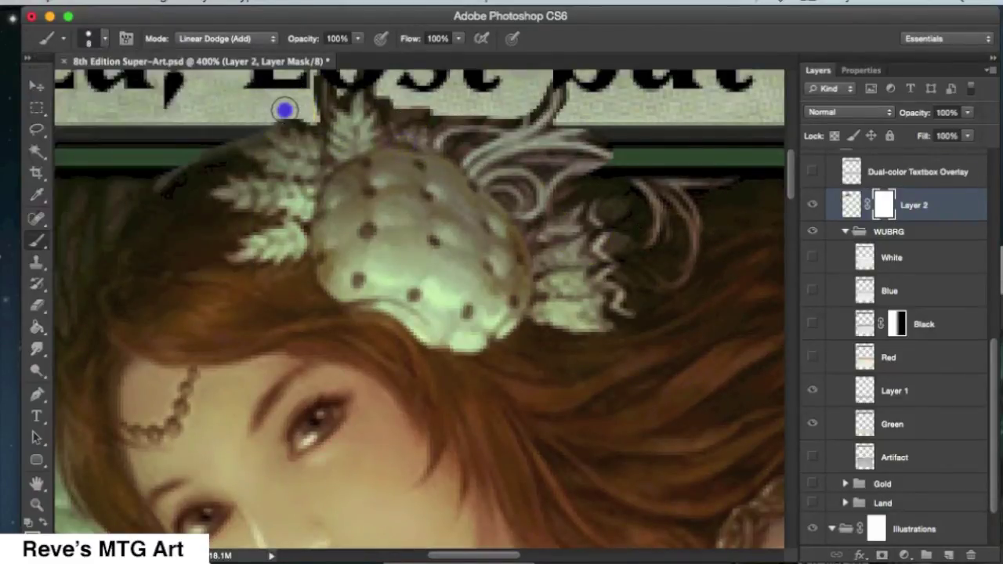
click(37, 484)
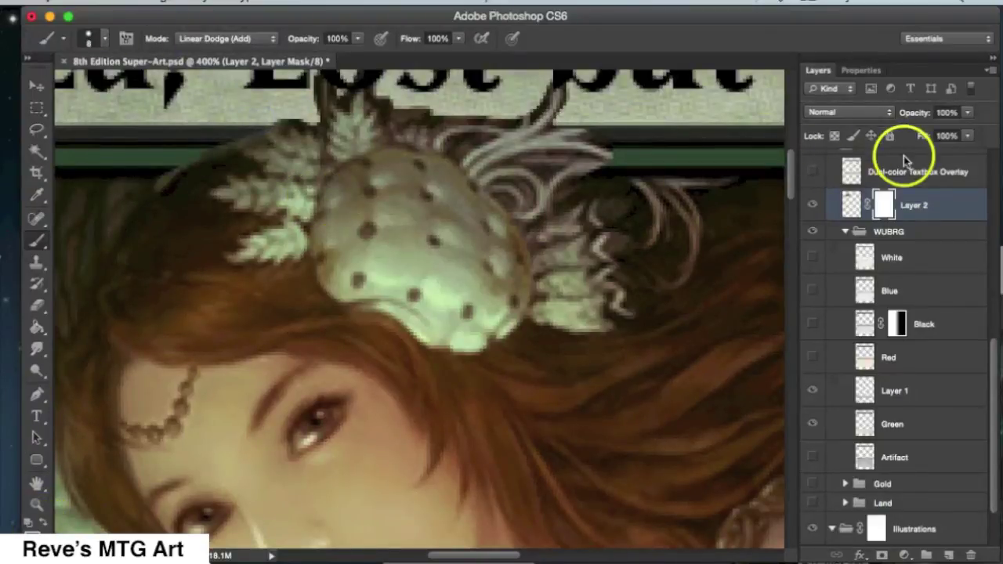
mouse_move(466, 166)
mouse_down()
mouse_move(257, 125)
mouse_move(234, 135)
mouse_up()
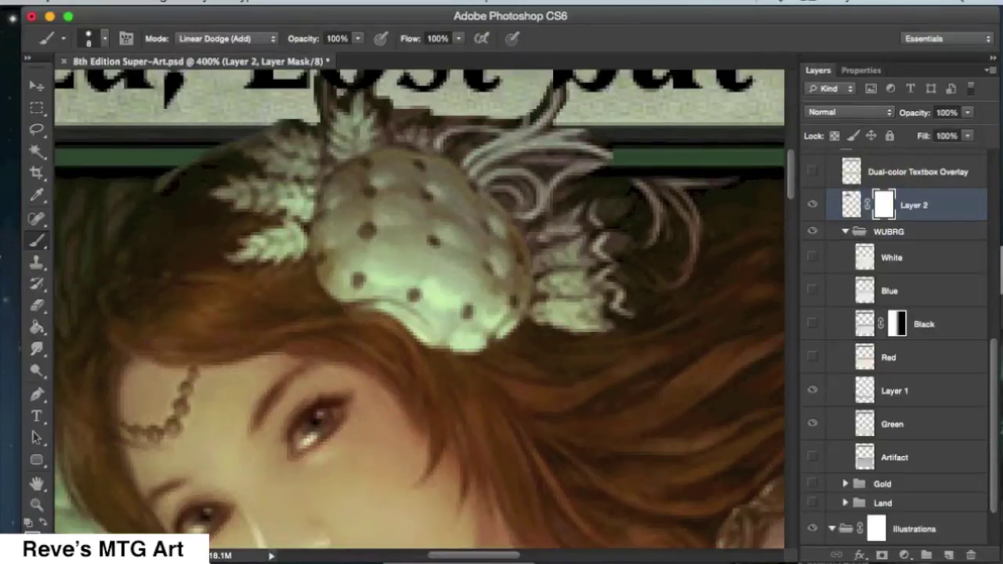
Set the brush to Normal mode, 41% opacity, with a soft round preset
click(265, 39)
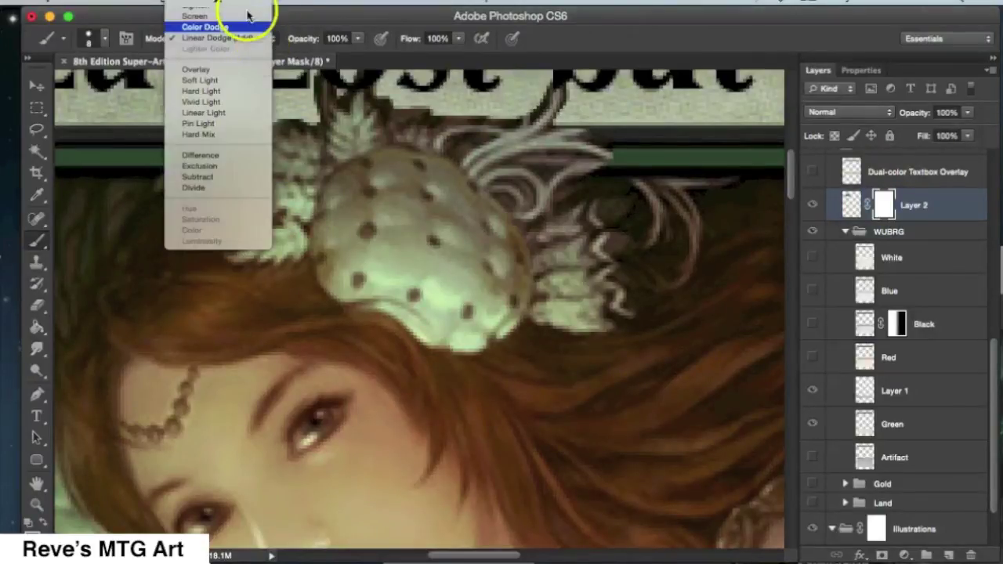
click(235, 8)
click(357, 39)
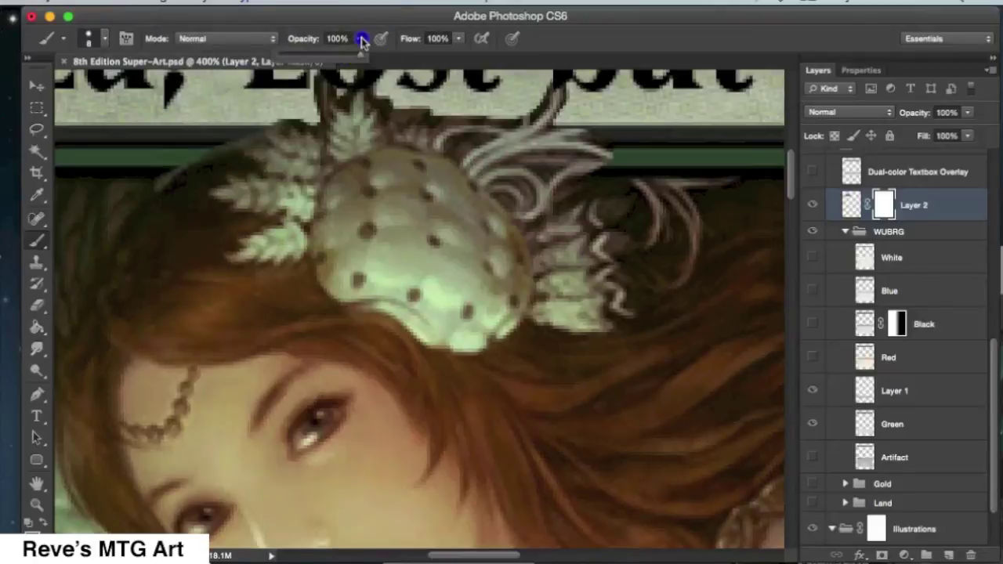
click(105, 37)
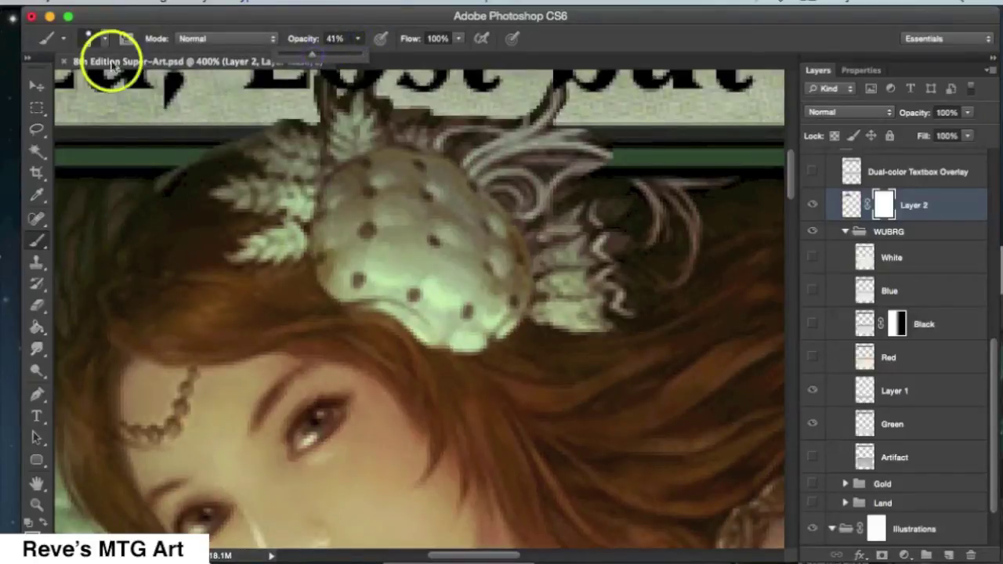
click(67, 168)
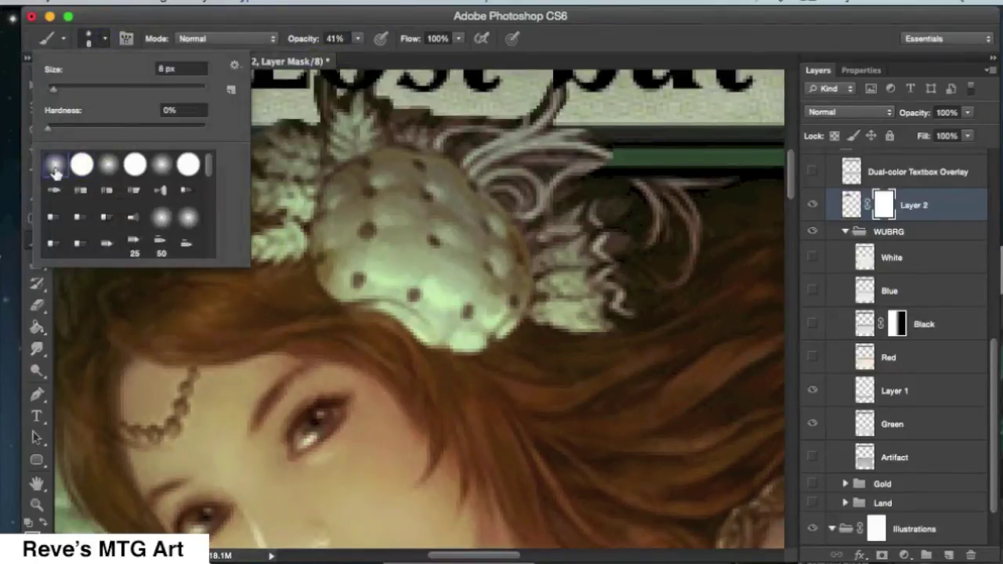
click(277, 123)
Paint black on the mask above the hair to reveal the ornament near 'Lost' and 'but'
click(228, 134)
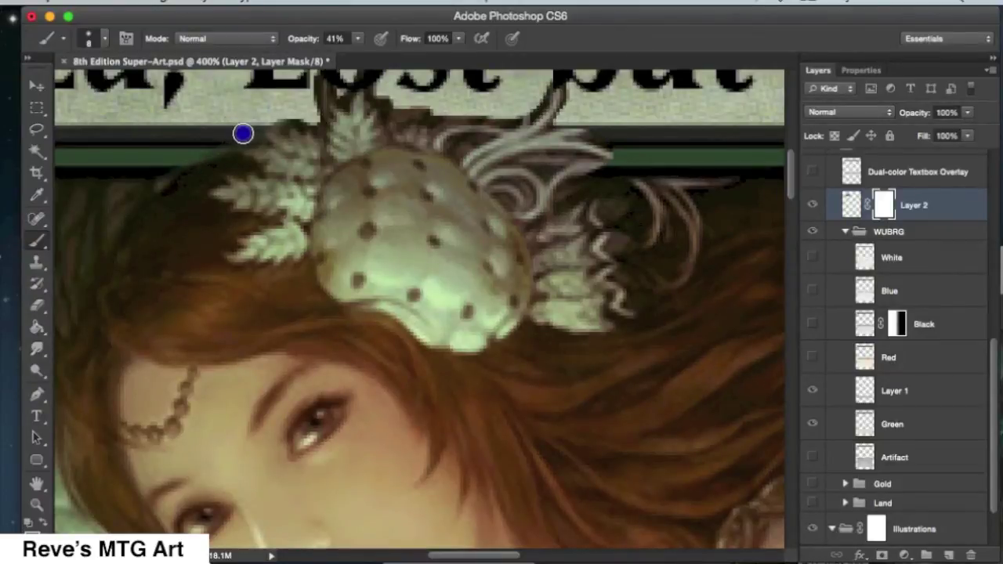
click(315, 122)
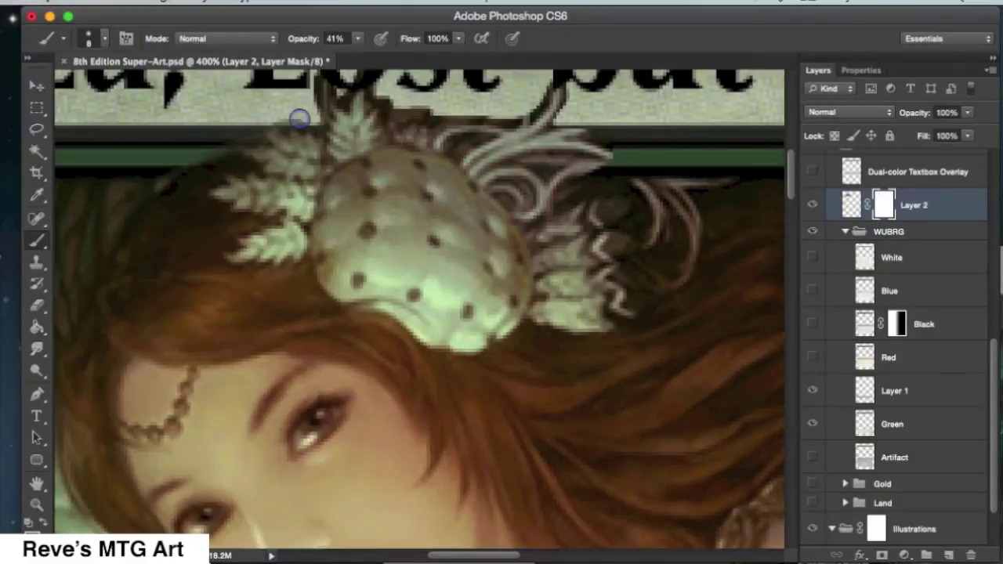
scroll(299, 118, up, 3)
click(313, 145)
mouse_move(323, 152)
mouse_down()
mouse_move(366, 125)
mouse_move(316, 146)
mouse_move(385, 125)
mouse_move(361, 147)
mouse_move(344, 138)
mouse_move(391, 134)
mouse_move(354, 134)
mouse_up()
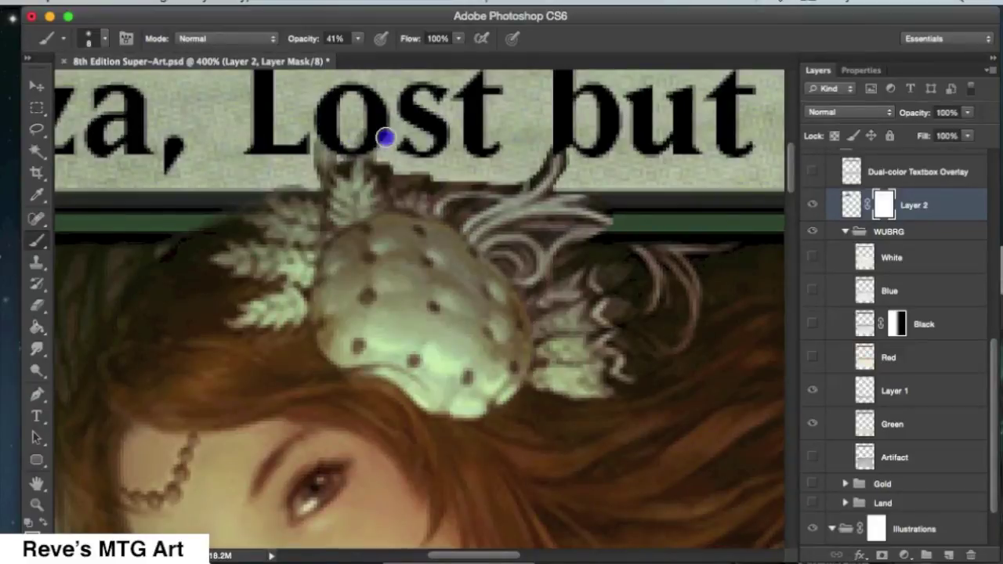
mouse_move(414, 176)
mouse_down()
mouse_move(457, 164)
mouse_move(432, 187)
mouse_move(509, 176)
mouse_move(413, 181)
mouse_move(503, 180)
mouse_move(547, 163)
mouse_move(526, 187)
mouse_move(547, 165)
mouse_move(516, 183)
mouse_move(459, 180)
mouse_move(507, 173)
mouse_move(426, 178)
mouse_move(383, 165)
mouse_move(402, 181)
mouse_move(374, 148)
mouse_up()
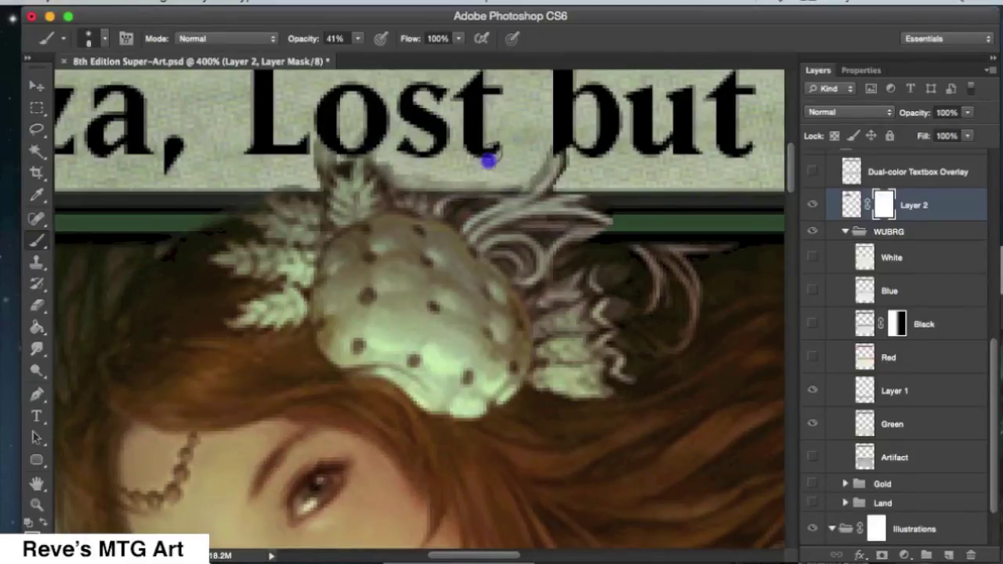
mouse_move(487, 161)
mouse_down()
mouse_move(564, 135)
mouse_move(518, 179)
mouse_move(548, 167)
mouse_move(566, 140)
mouse_move(575, 155)
mouse_move(558, 185)
mouse_move(576, 152)
mouse_move(559, 189)
mouse_move(608, 203)
mouse_up()
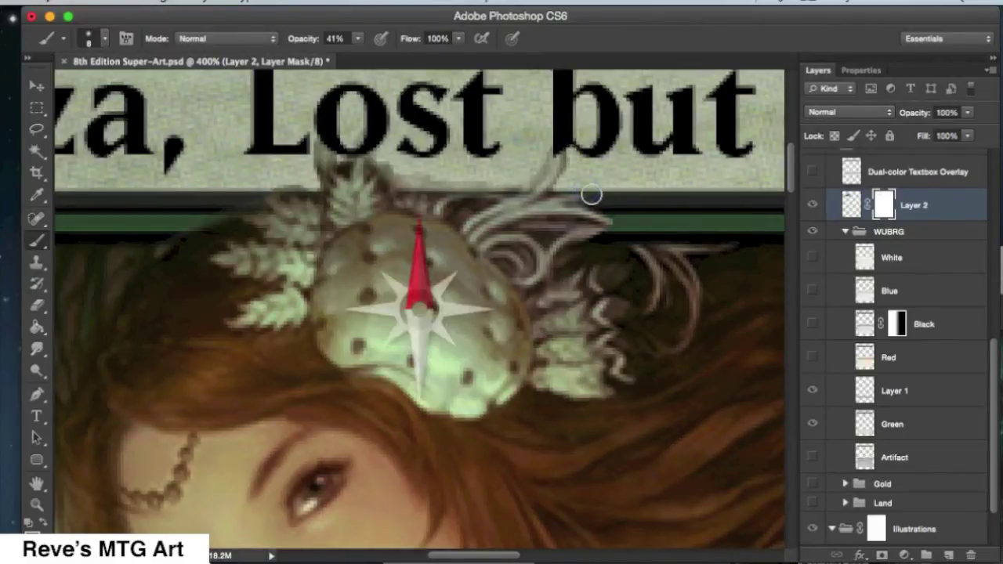
mouse_move(633, 233)
mouse_down()
mouse_move(578, 246)
mouse_move(616, 232)
mouse_move(593, 237)
mouse_move(612, 230)
mouse_move(591, 213)
mouse_move(620, 212)
mouse_move(575, 191)
mouse_move(420, 183)
mouse_move(474, 182)
mouse_move(391, 164)
mouse_move(410, 185)
mouse_move(370, 141)
mouse_move(402, 175)
mouse_move(256, 181)
mouse_move(323, 170)
mouse_move(270, 179)
mouse_move(209, 217)
mouse_move(231, 208)
mouse_move(187, 215)
mouse_move(215, 207)
mouse_up()
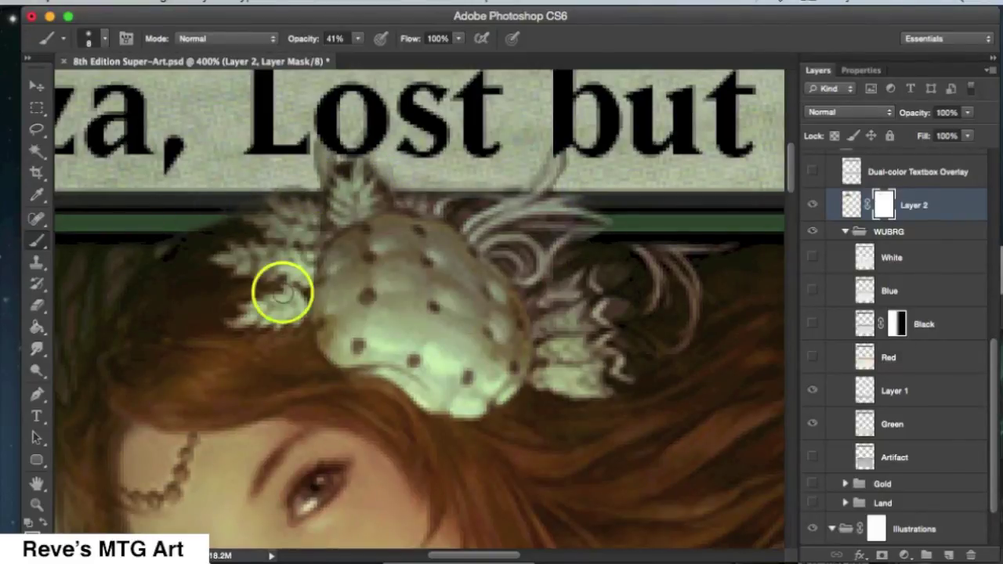
click(39, 503)
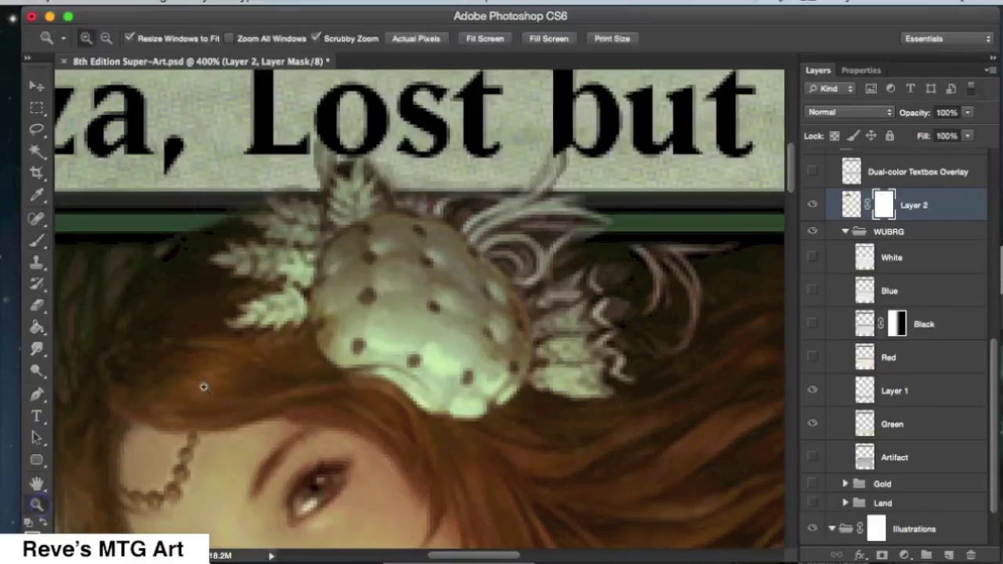
right_click(459, 292)
Fit the whole card on screen
click(480, 298)
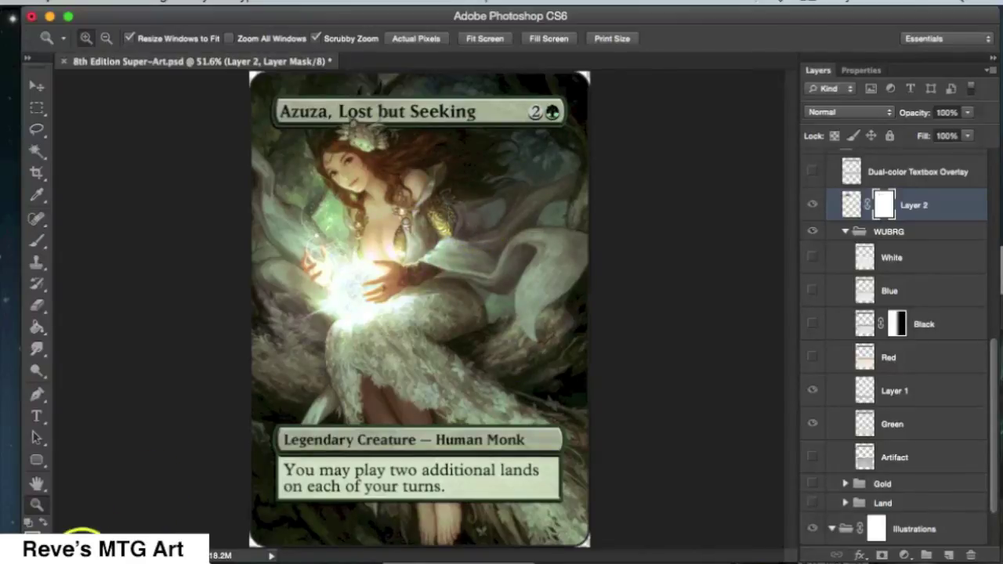
scroll(842, 402, down, 4)
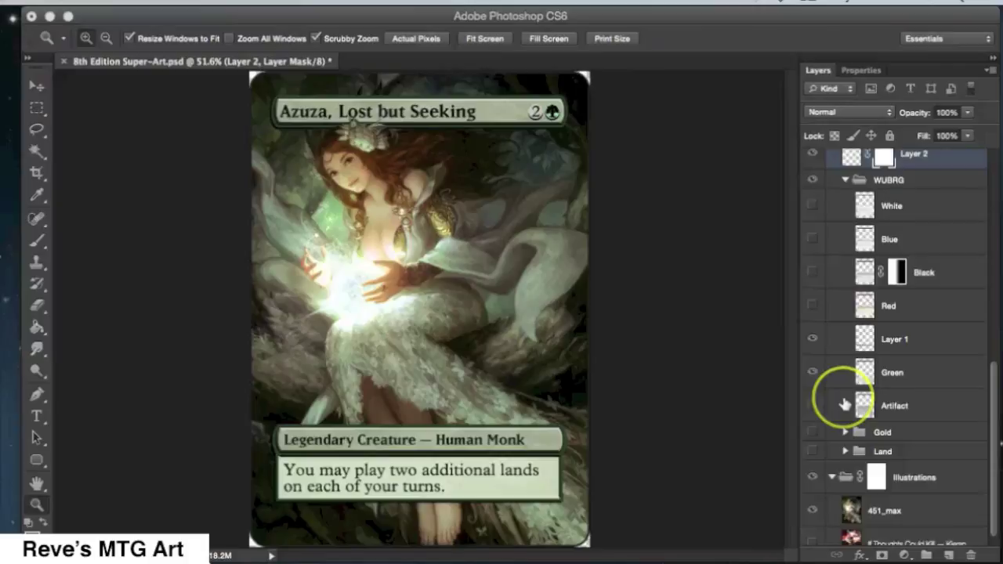
scroll(844, 403, up, 10)
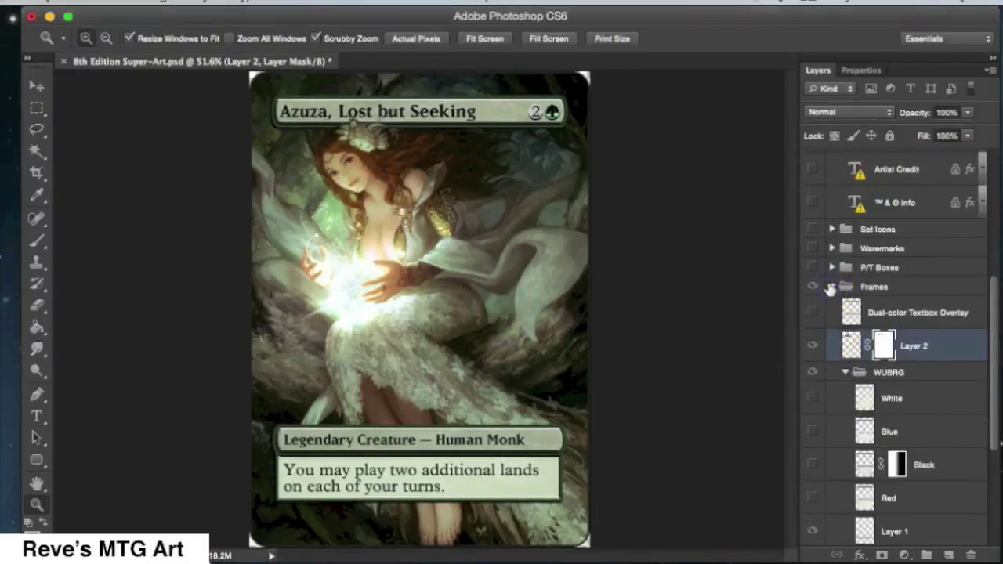
Show the P/T Boxes group, hiding the Colorless box and showing the Green one
click(832, 289)
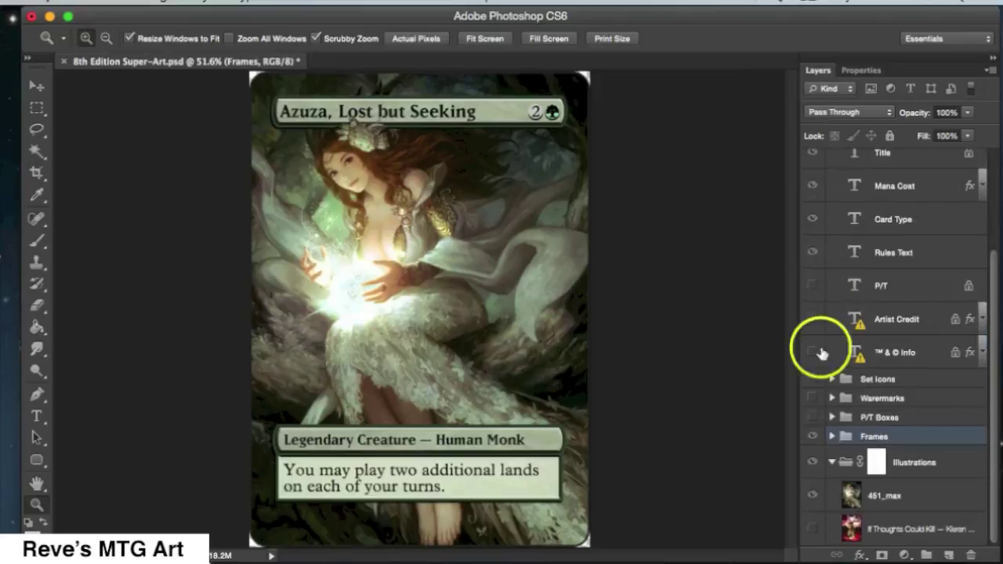
click(812, 417)
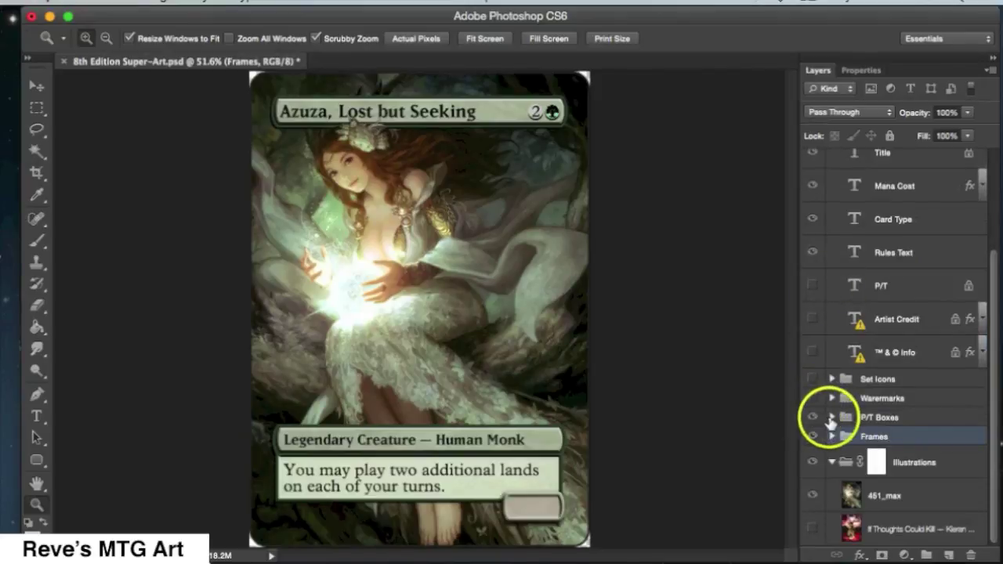
click(832, 417)
scroll(827, 424, down, 8)
click(810, 415)
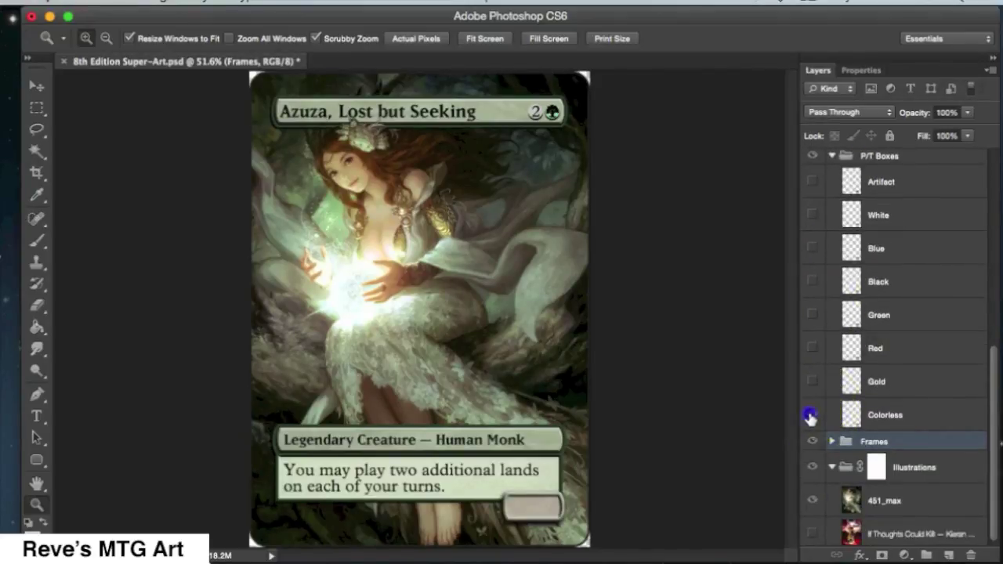
click(813, 315)
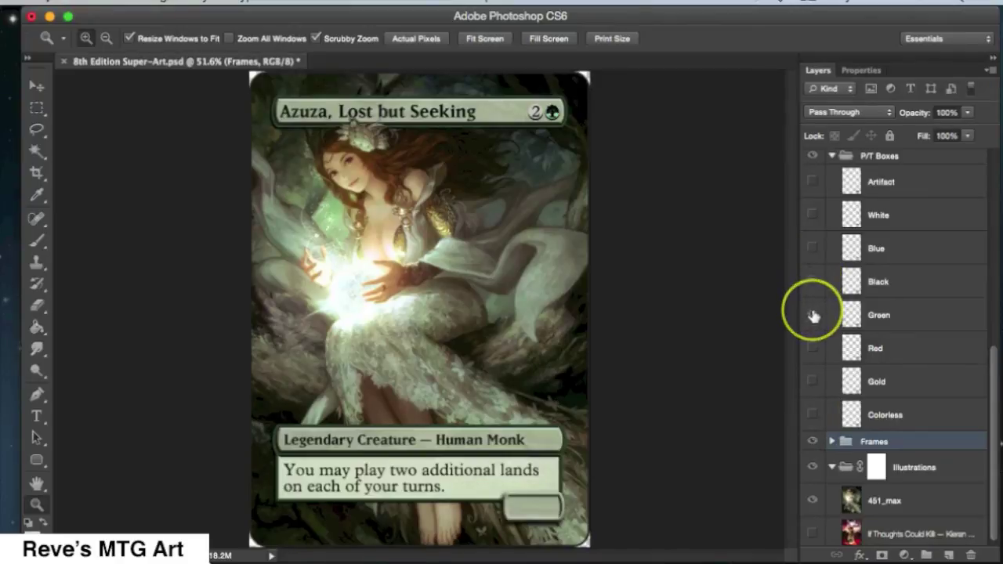
scroll(815, 317, up, 8)
Show the P/T text, change it to 1/2, and fit the card on screen
click(814, 287)
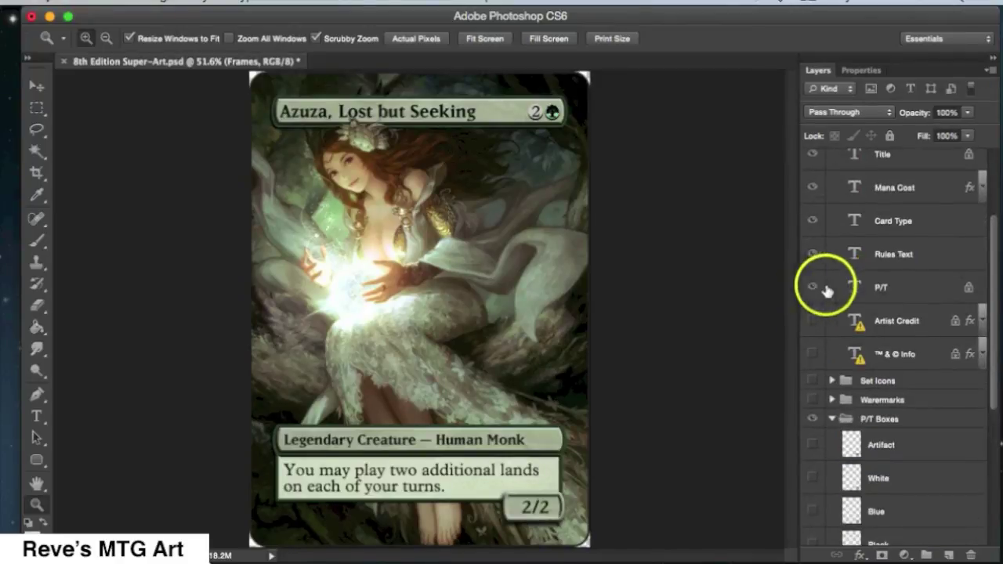
double_click(853, 288)
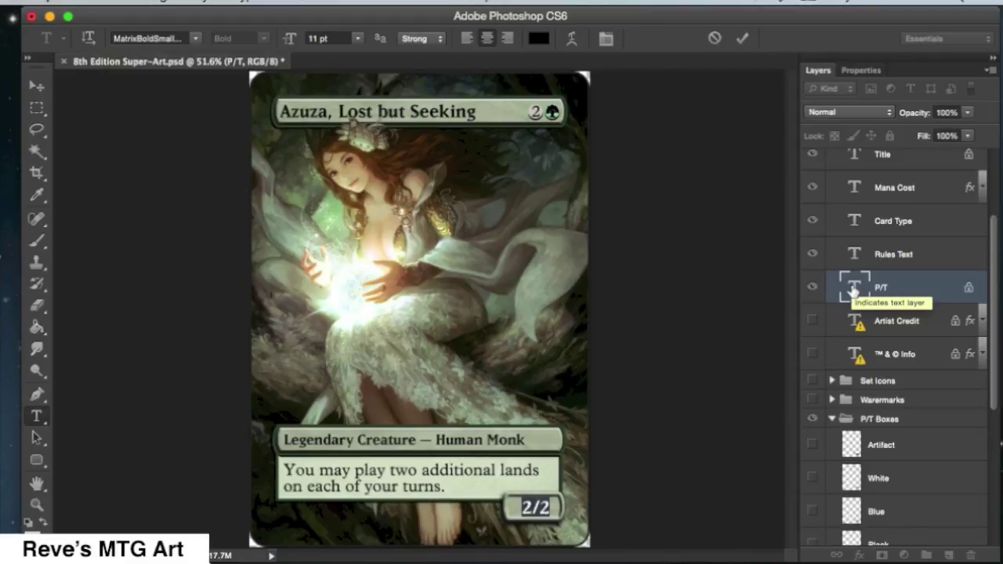
text(1/2)
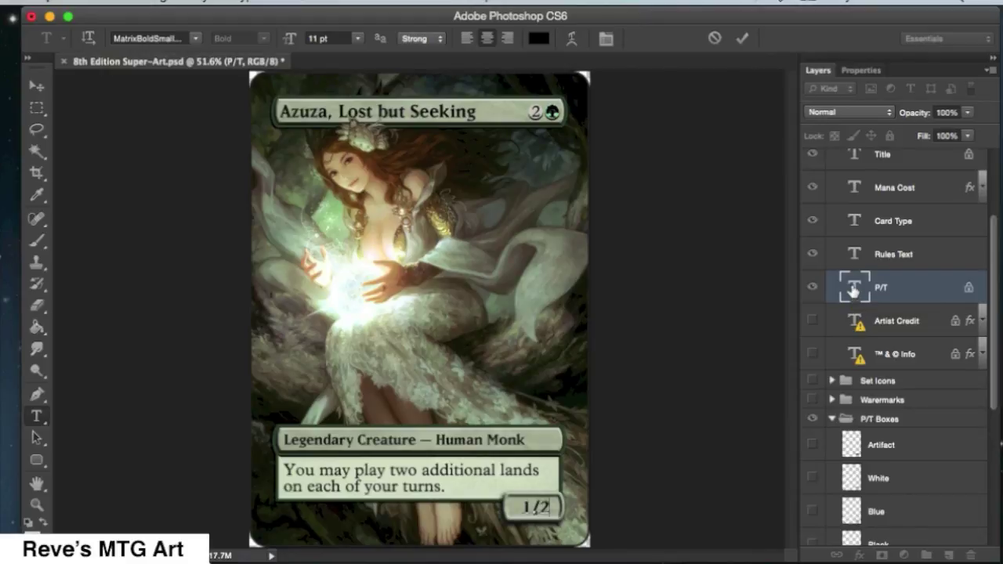
key(super+Return)
key(z)
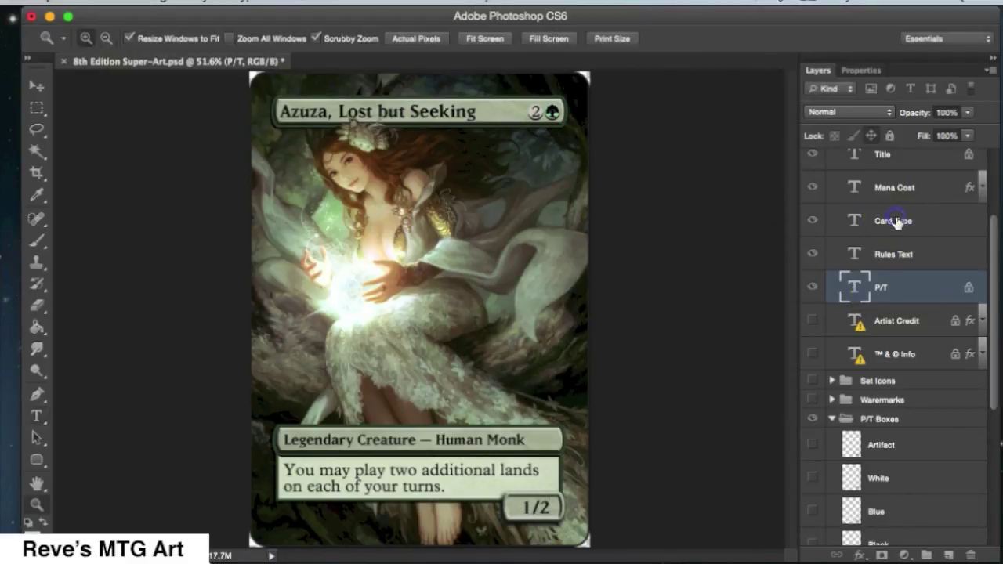
right_click(430, 262)
click(443, 271)
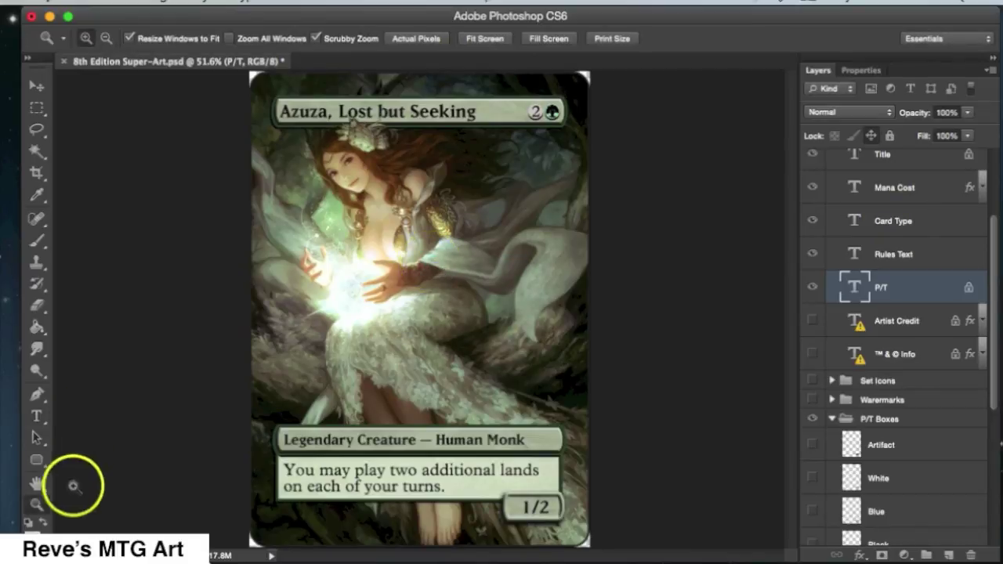